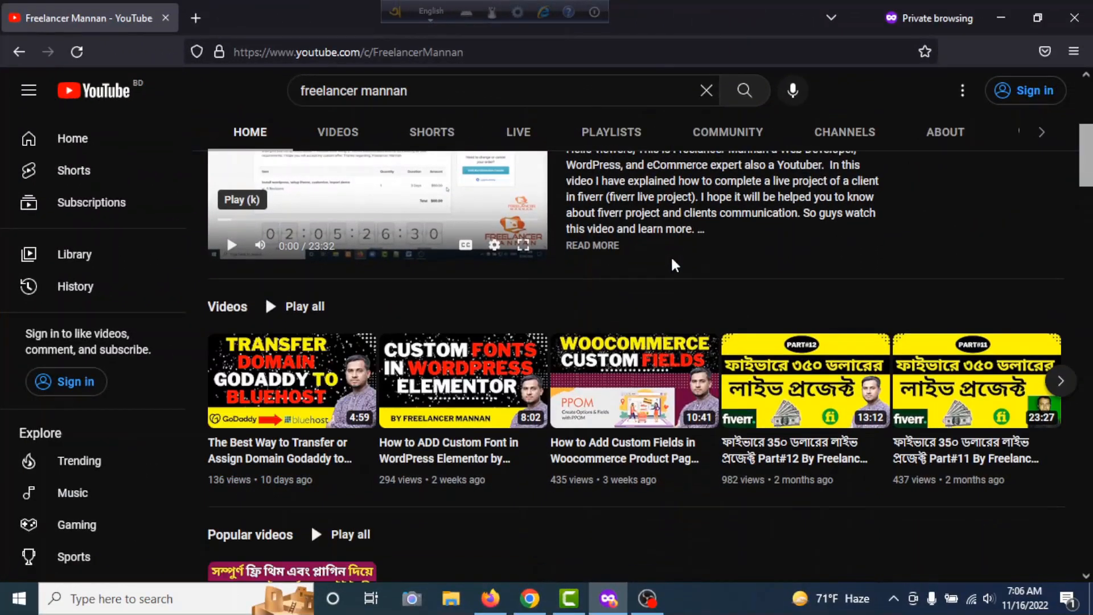
Browse the videos and playlists on the YouTube channel's home page
scroll(672, 256, "down", 2)
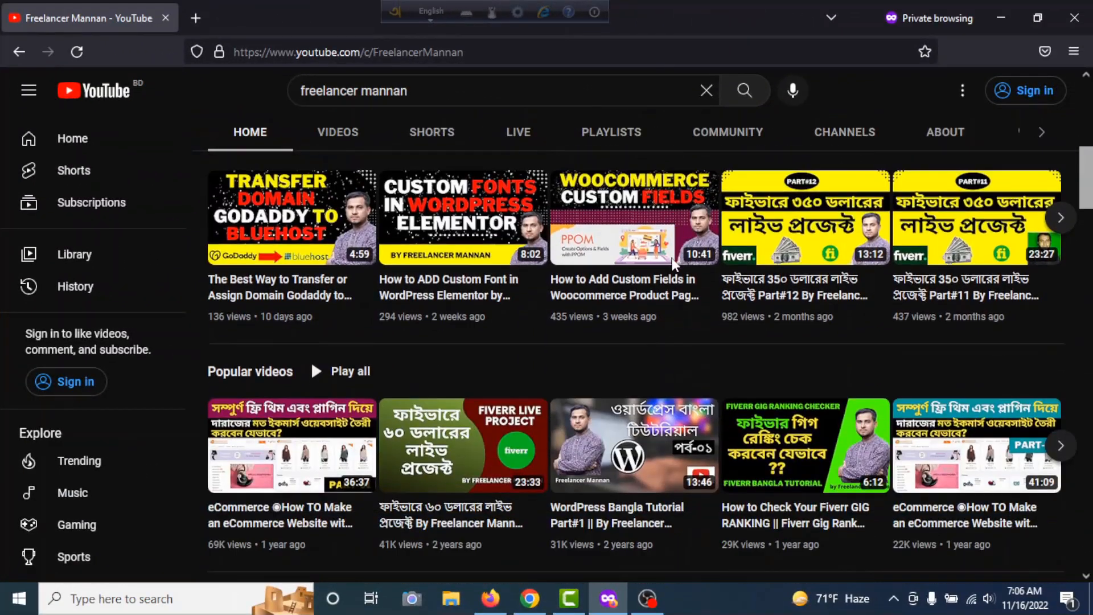
scroll(672, 262, "down", 8)
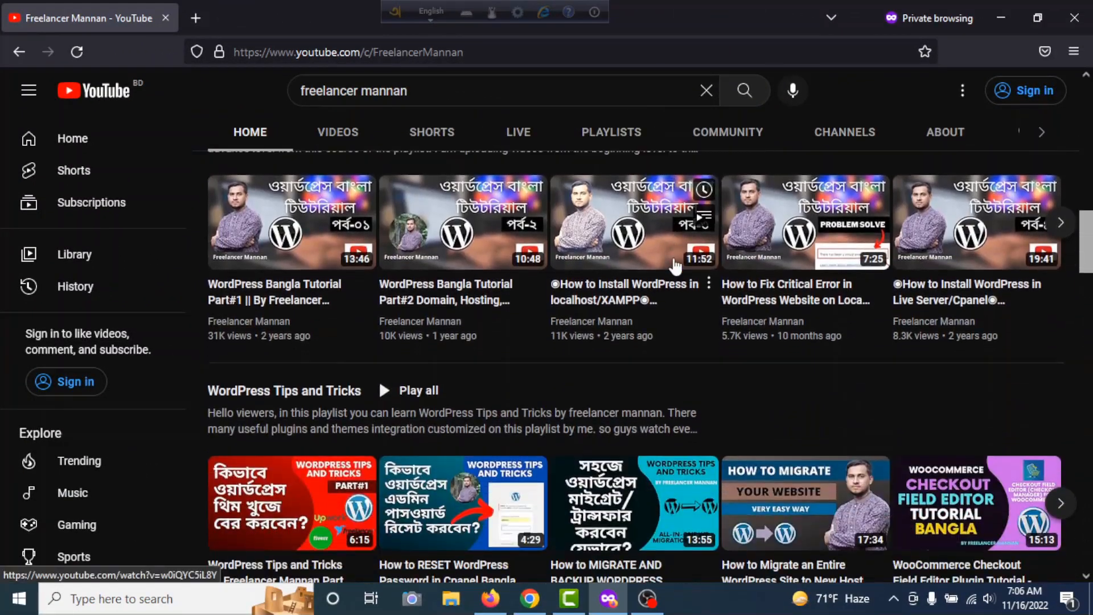
scroll(675, 265, "down", 9)
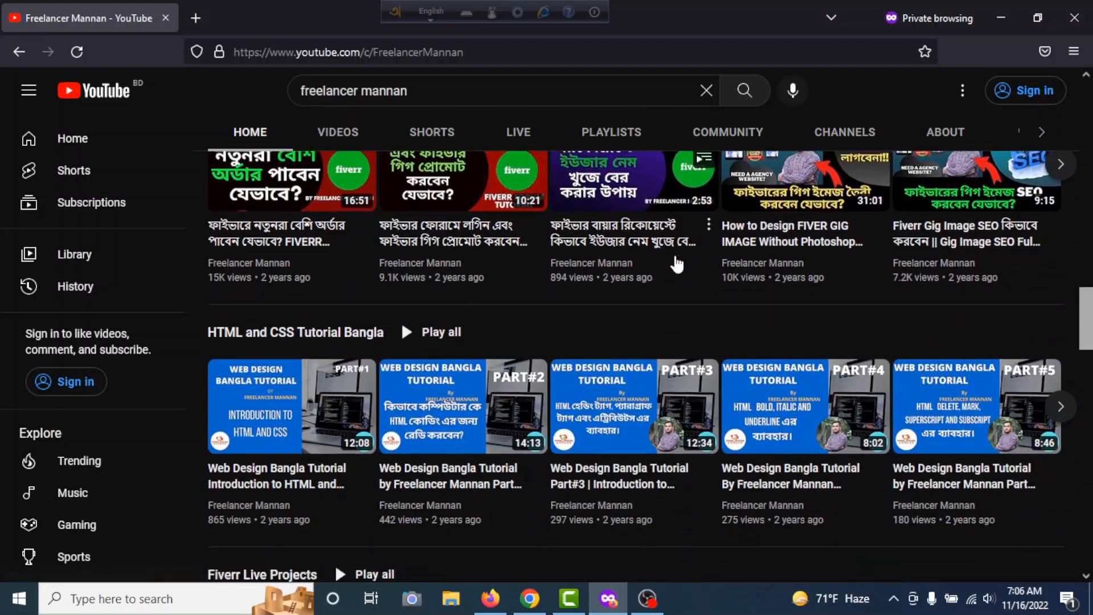
scroll(675, 261, "down", 6)
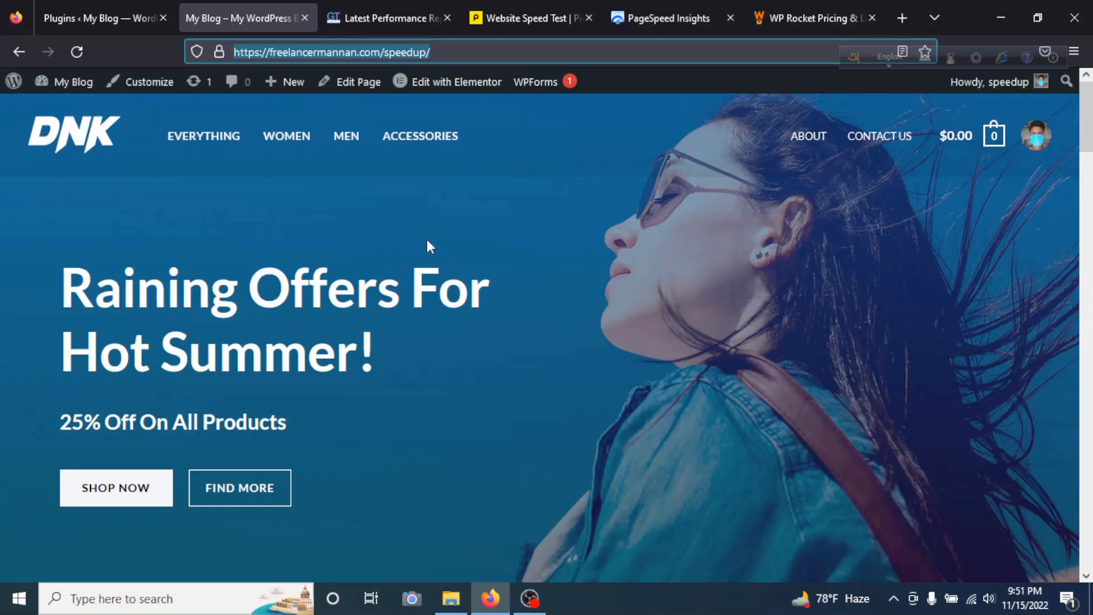
Review the Single, Plus and Infinite license plans on the WP Rocket pricing page
left_click(801, 21)
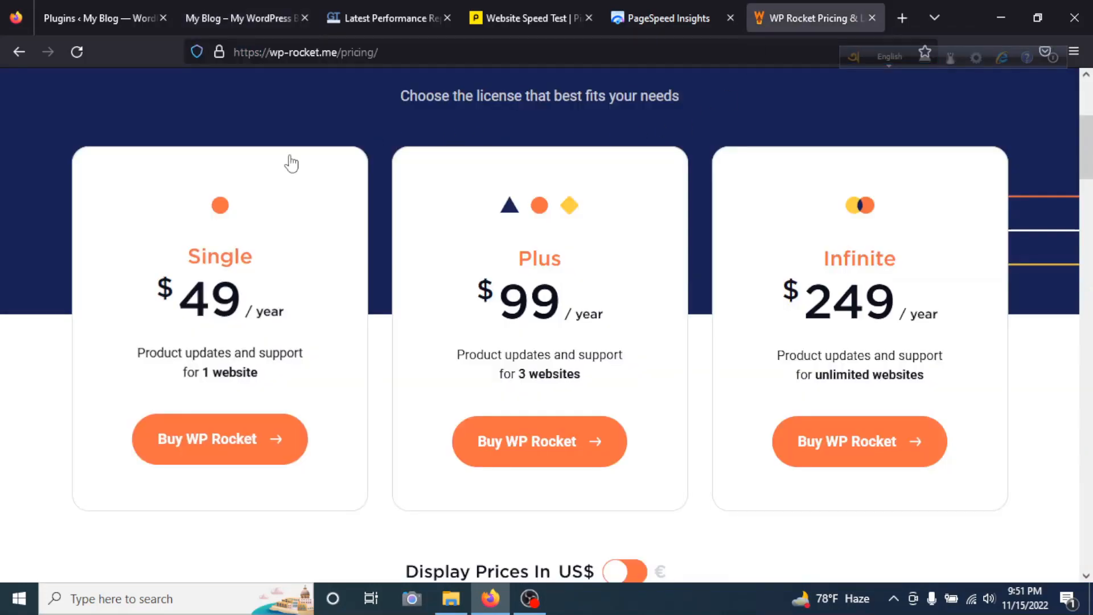
scroll(283, 167, "up", 4)
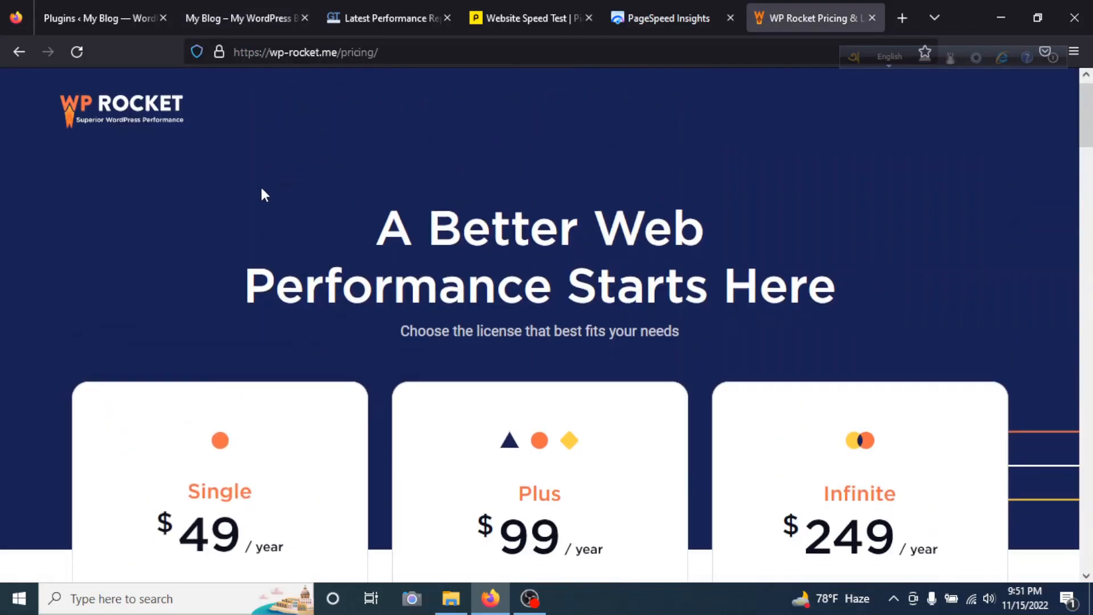
scroll(264, 193, "down", 3)
scroll(272, 191, "down", 2)
scroll(285, 185, "up", 3)
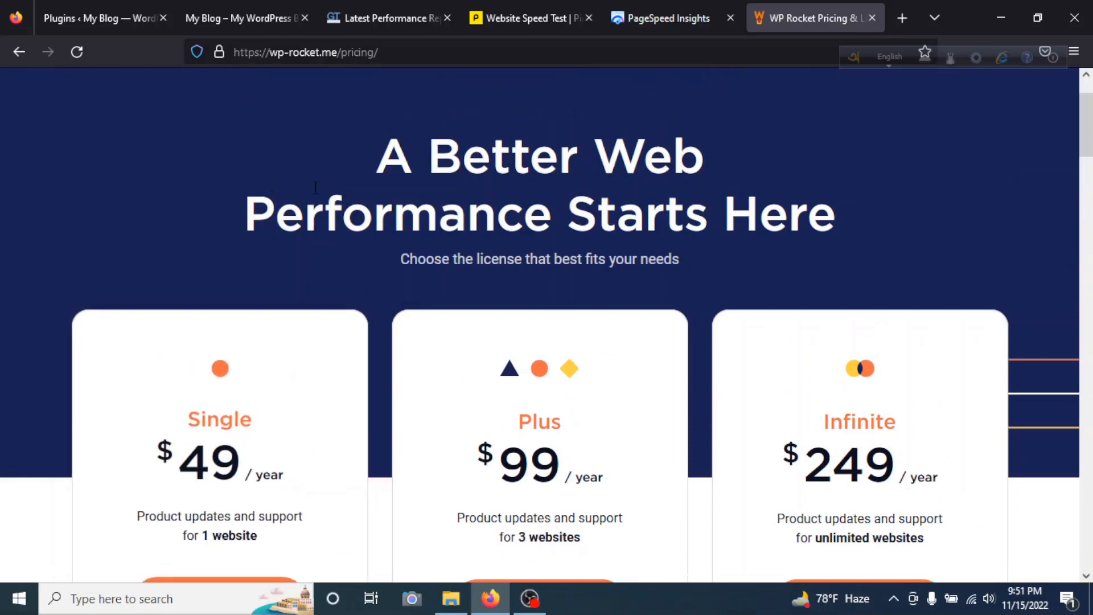
scroll(307, 188, "down", 1)
scroll(290, 322, "down", 2)
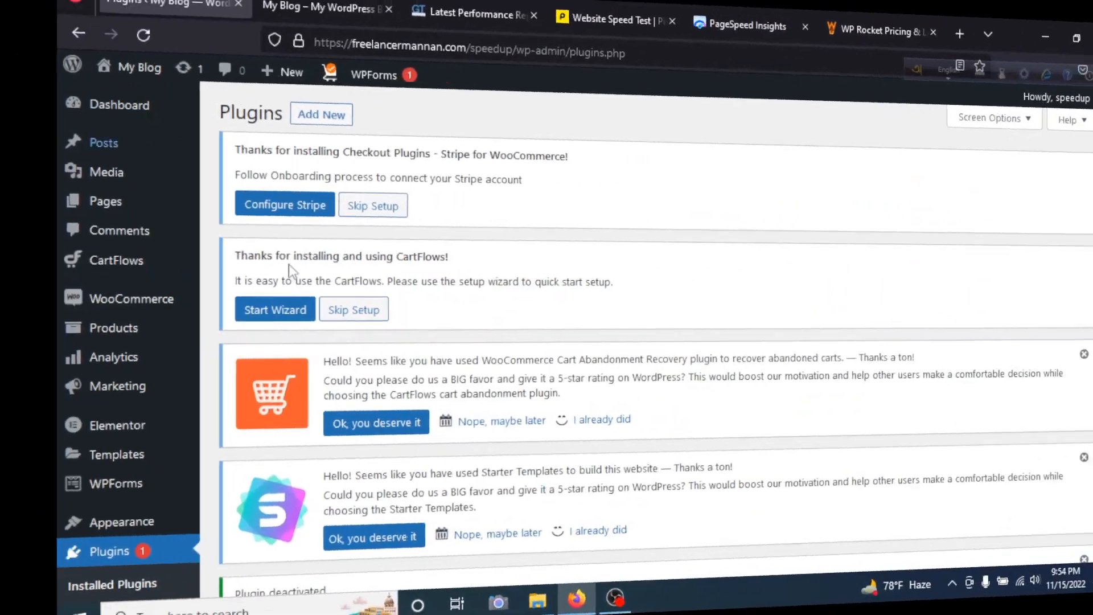
Open the form for uploading a new plugin as a zip file in the WordPress admin
scroll(345, 333, "down", 6)
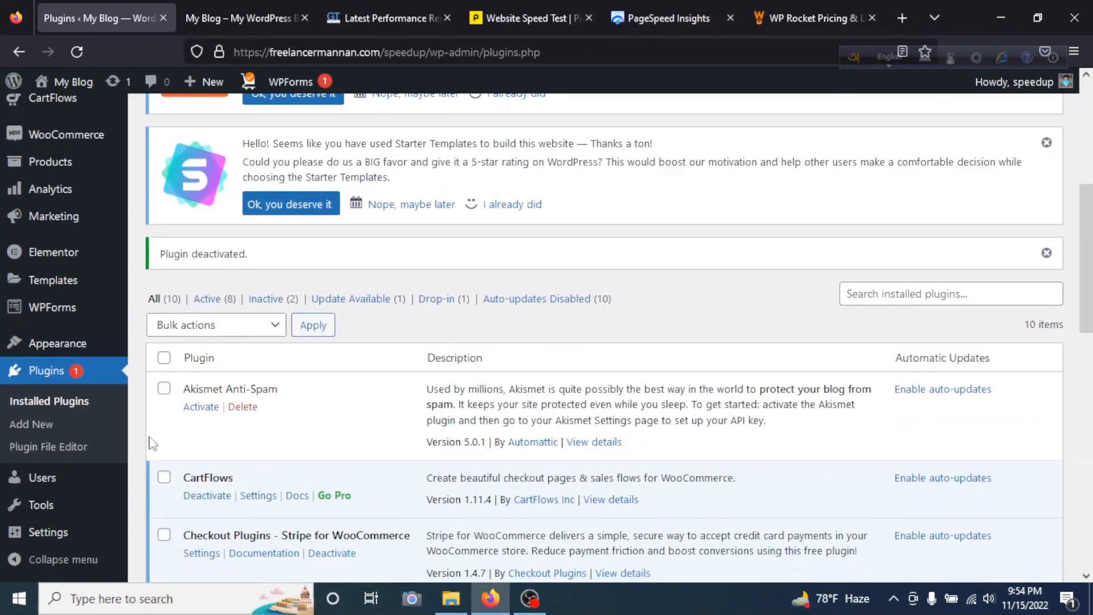
scroll(83, 394, "up", 4)
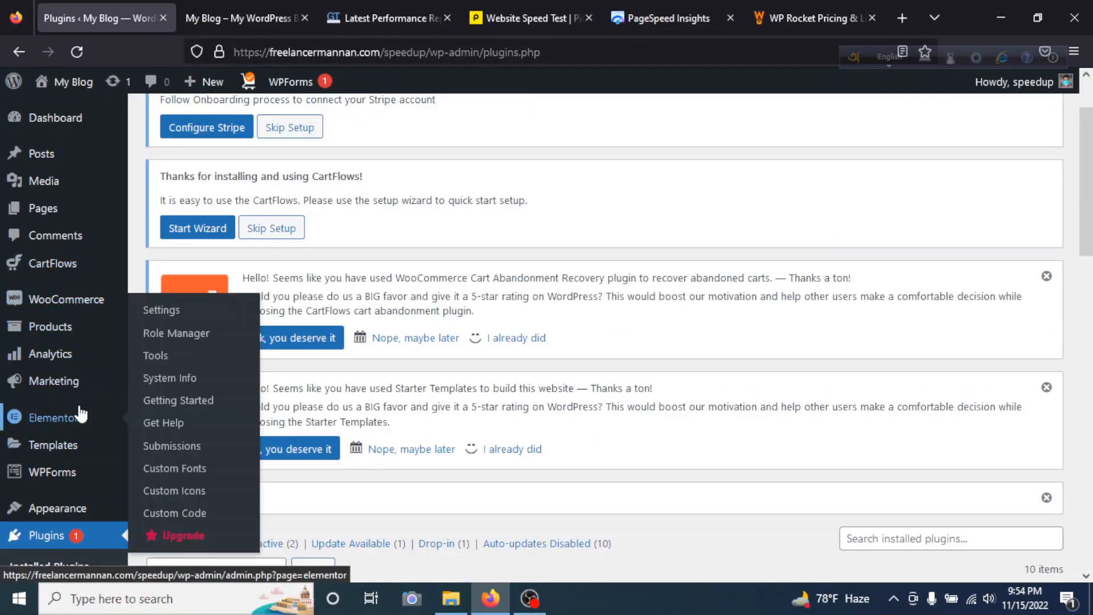
scroll(77, 402, "down", 2)
scroll(77, 402, "down", 3)
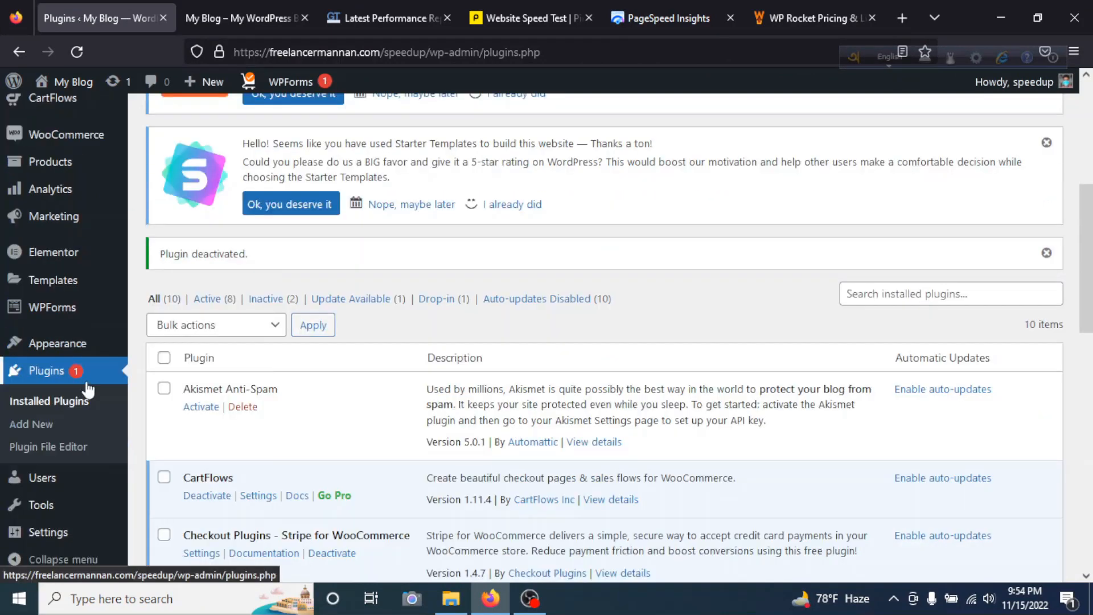
left_click(35, 426)
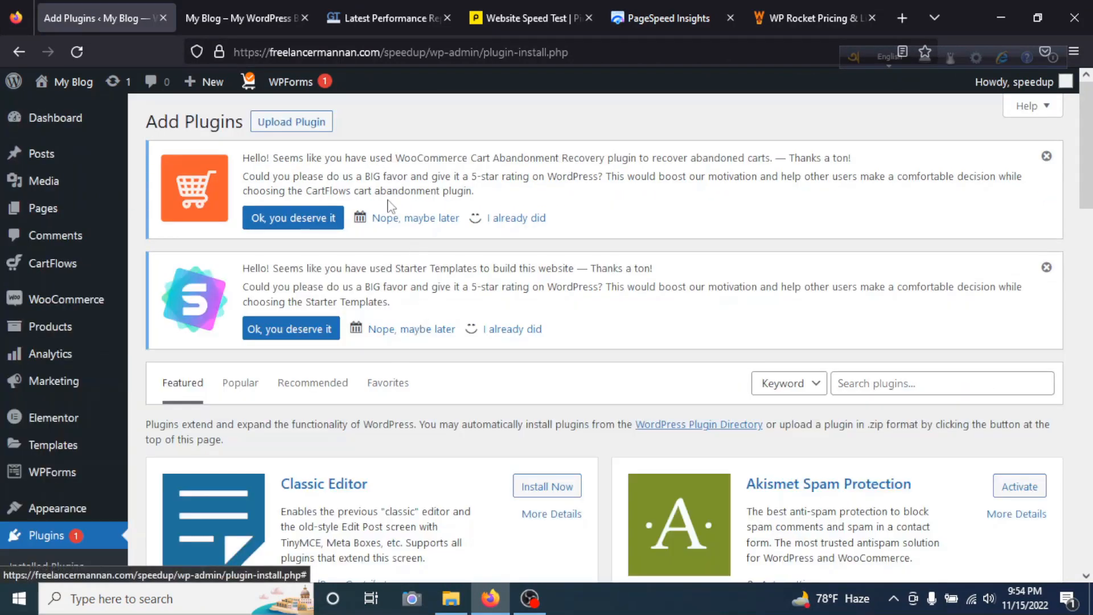
left_click(301, 122)
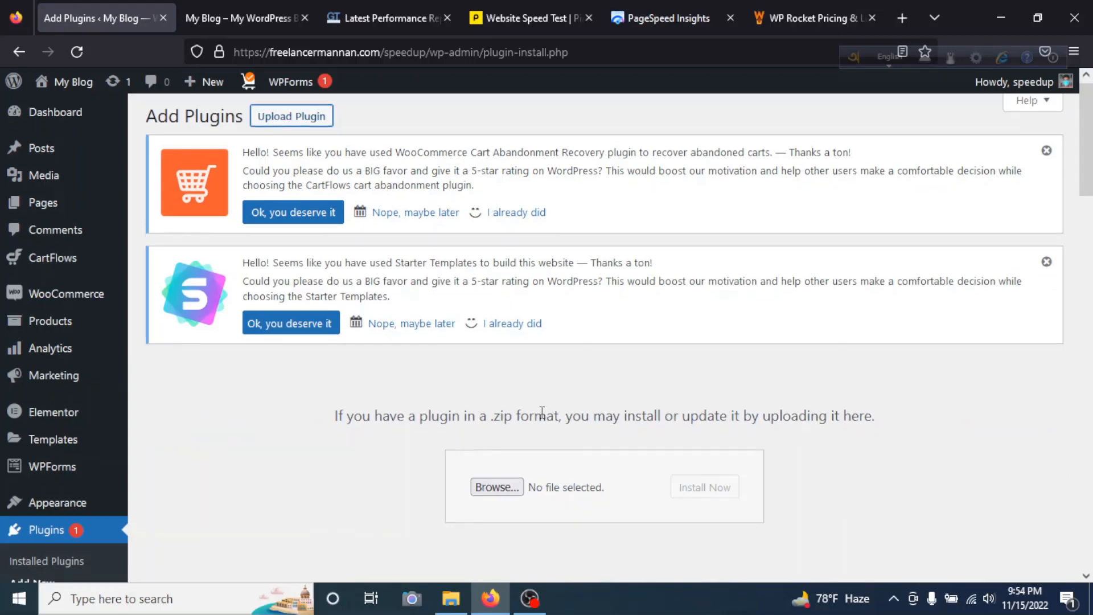
Choose wp-rocket-3.11.5_R-em84nl.zip from the Themes and plugins folder on Local Disk (F:) and install it
scroll(524, 418, "down", 3)
left_click(499, 330)
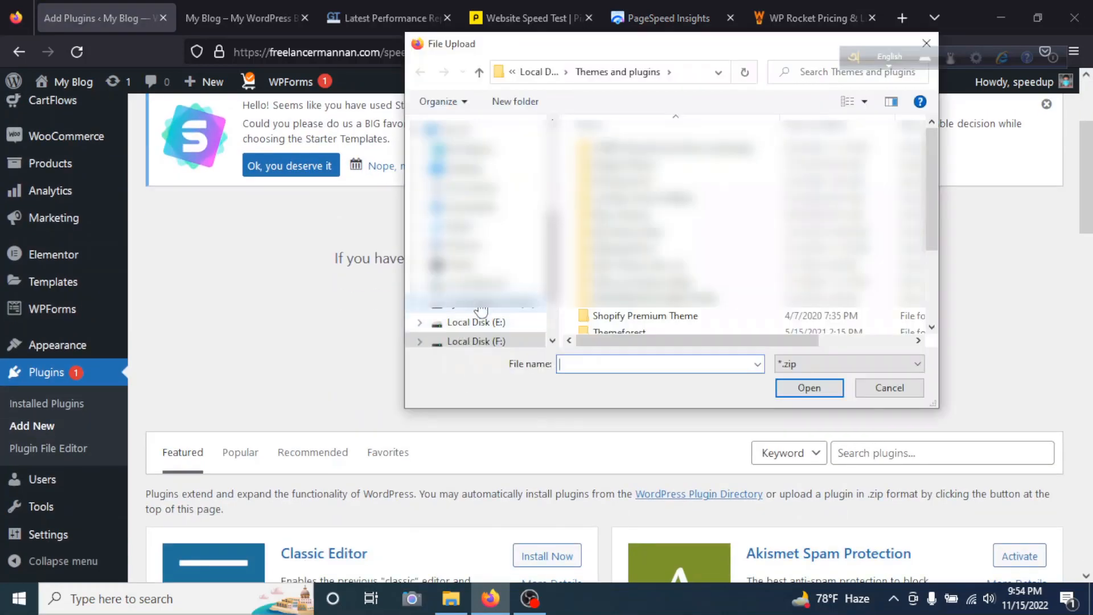
scroll(499, 319, "down", 1)
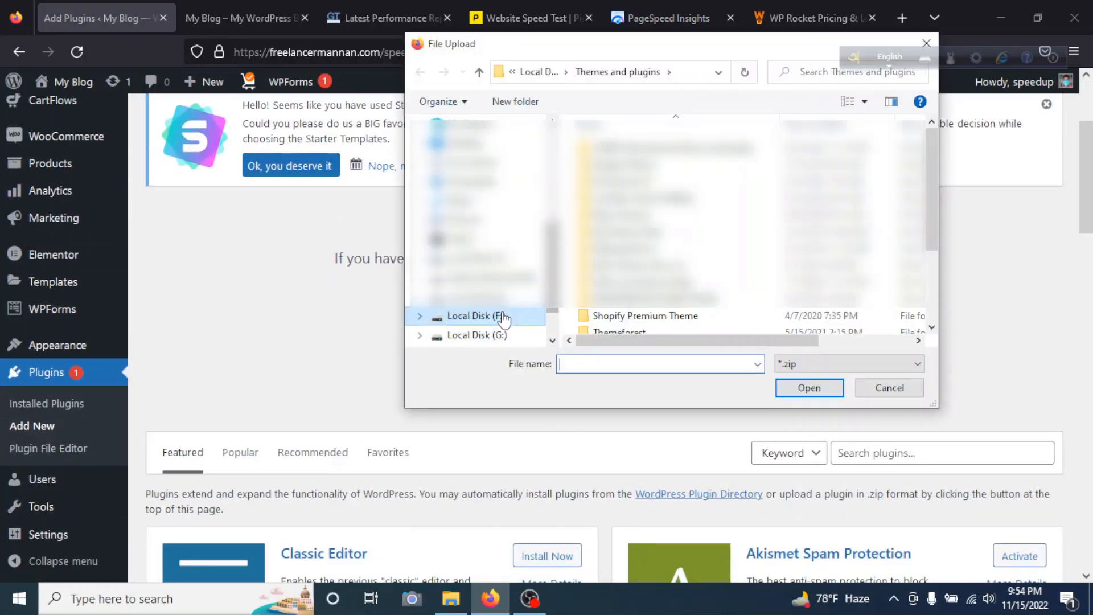
left_click(500, 318)
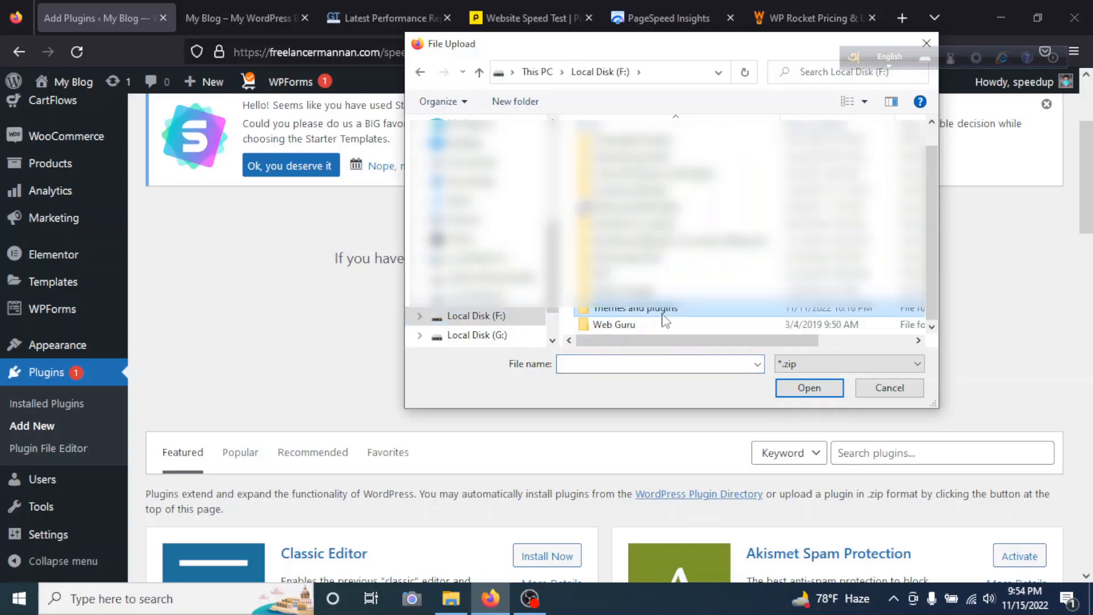
double_click(666, 311)
scroll(671, 309, "down", 3)
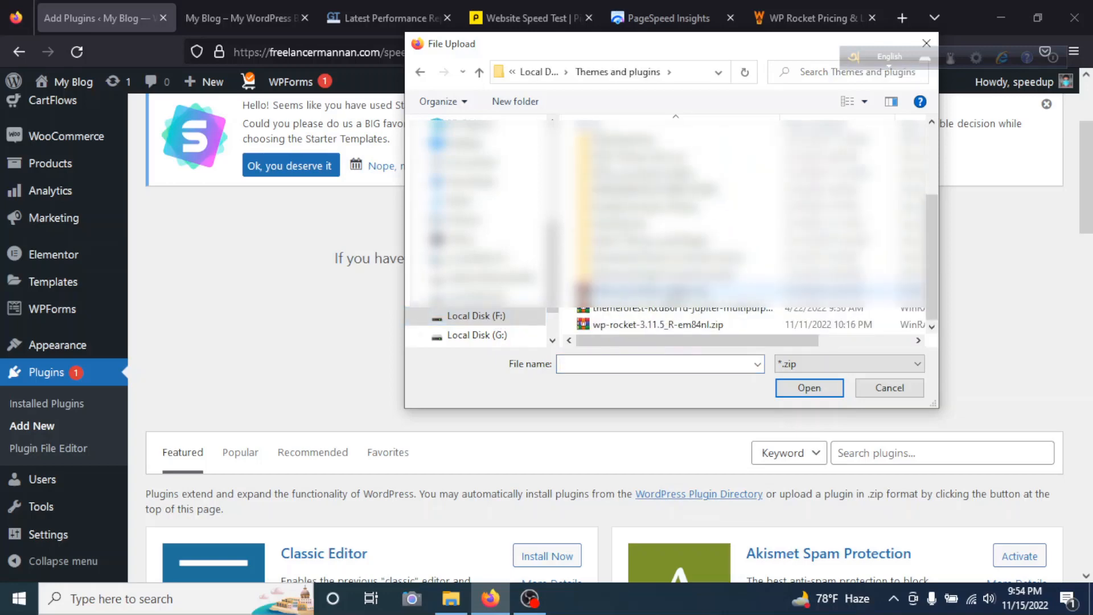
double_click(624, 325)
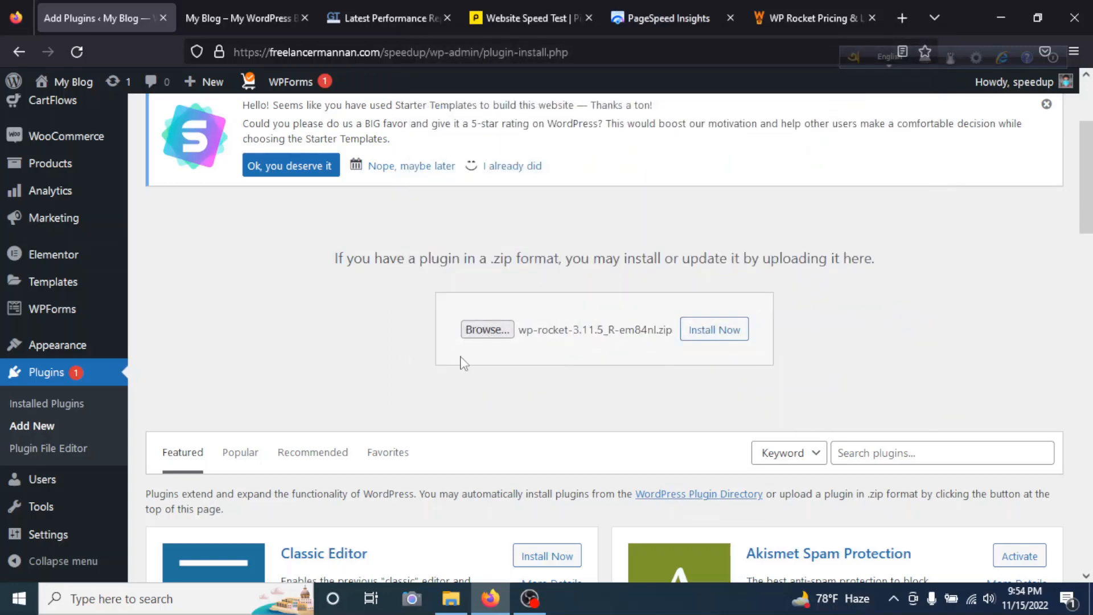
left_click(719, 335)
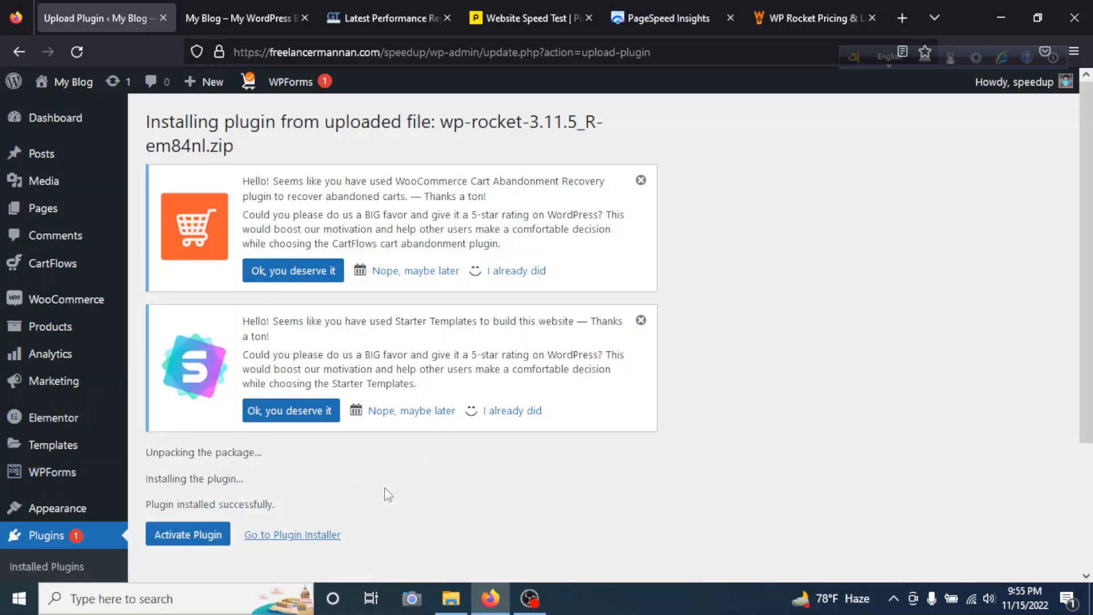
Activate the newly installed WP Rocket plugin and open its settings page
left_click(190, 546)
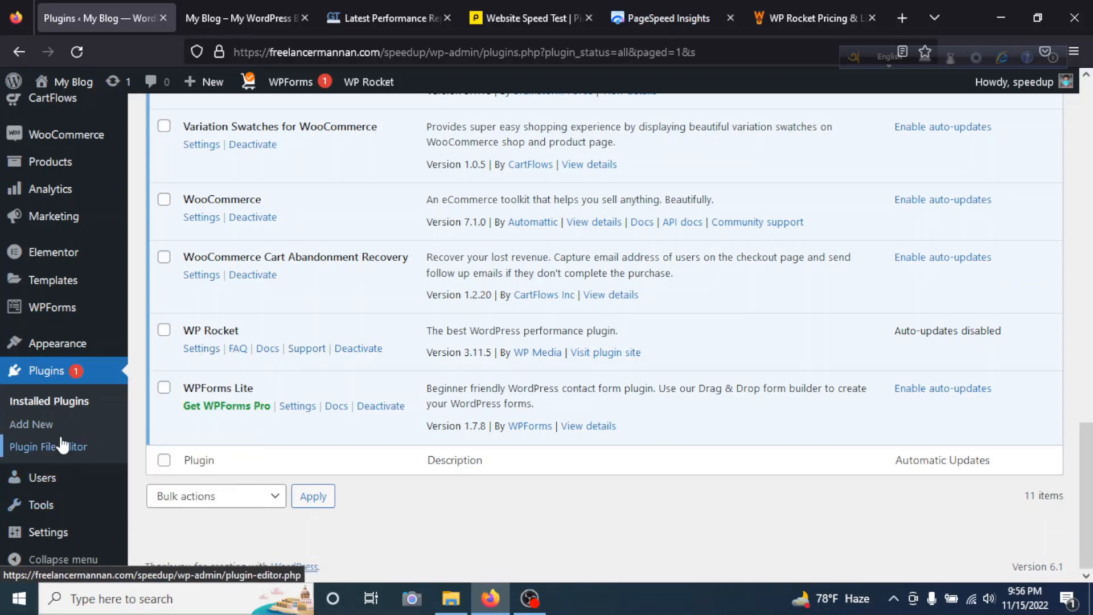
mouse_move(78, 544)
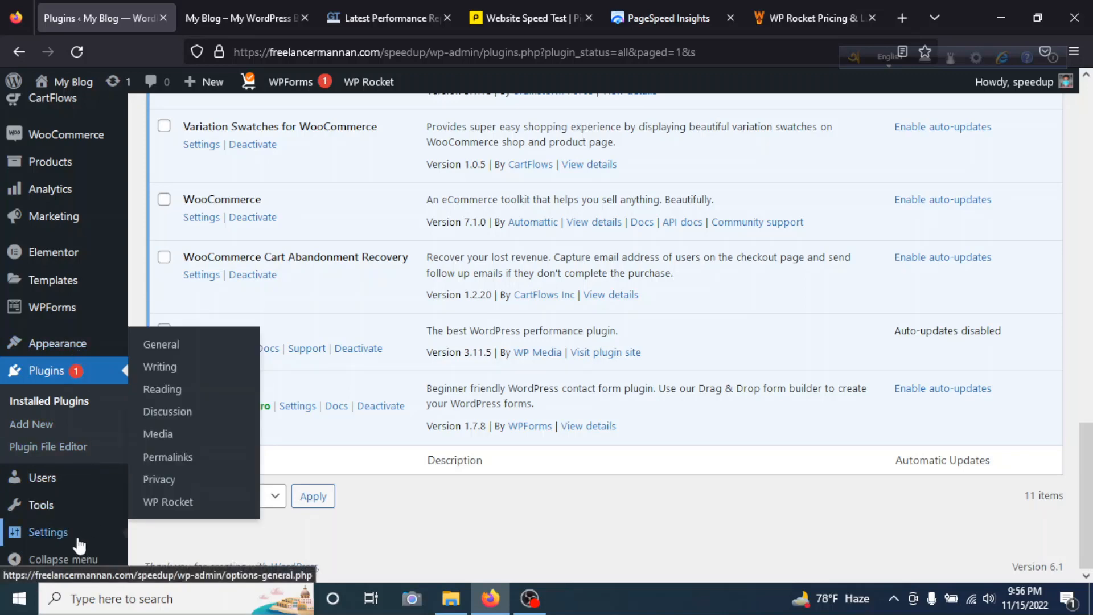
left_click(170, 503)
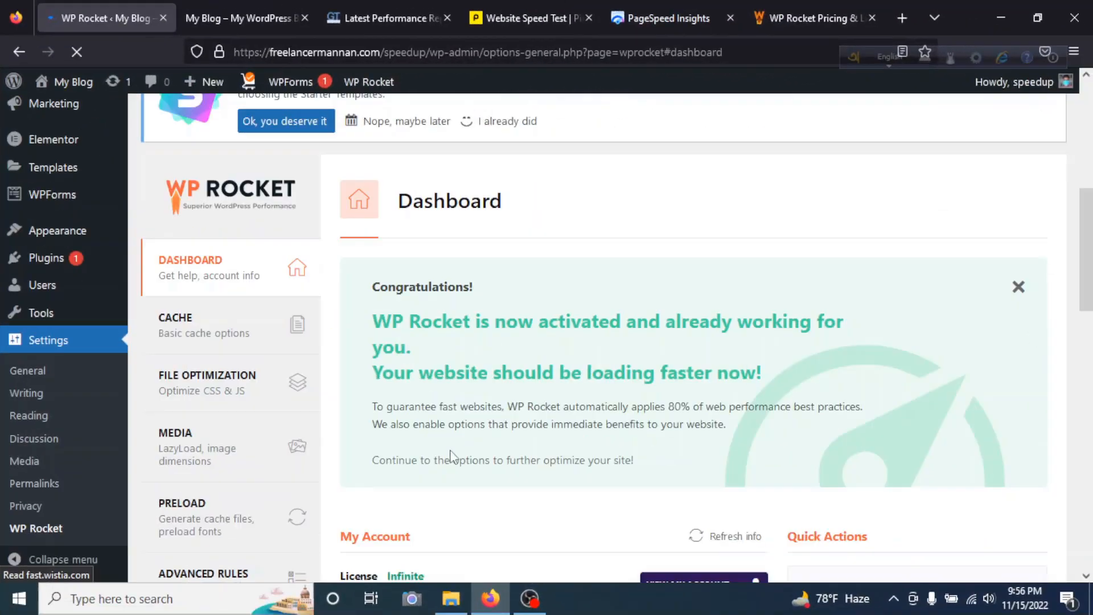
Examine the WP Rocket dashboard, checking the license type, expiration date and available account options
scroll(453, 455, "down", 1)
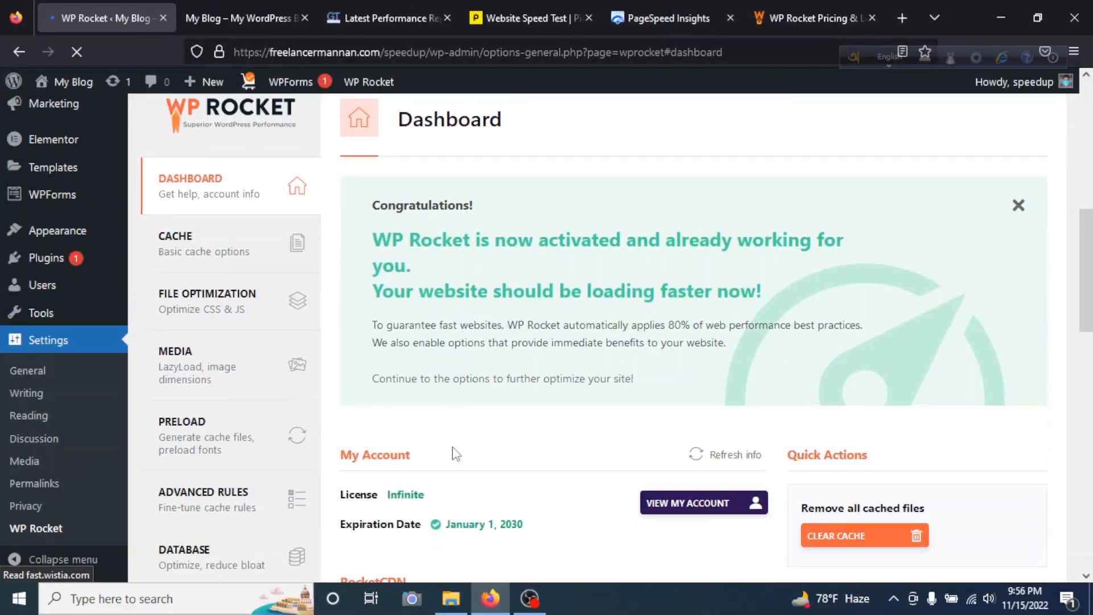
scroll(454, 450, "up", 2)
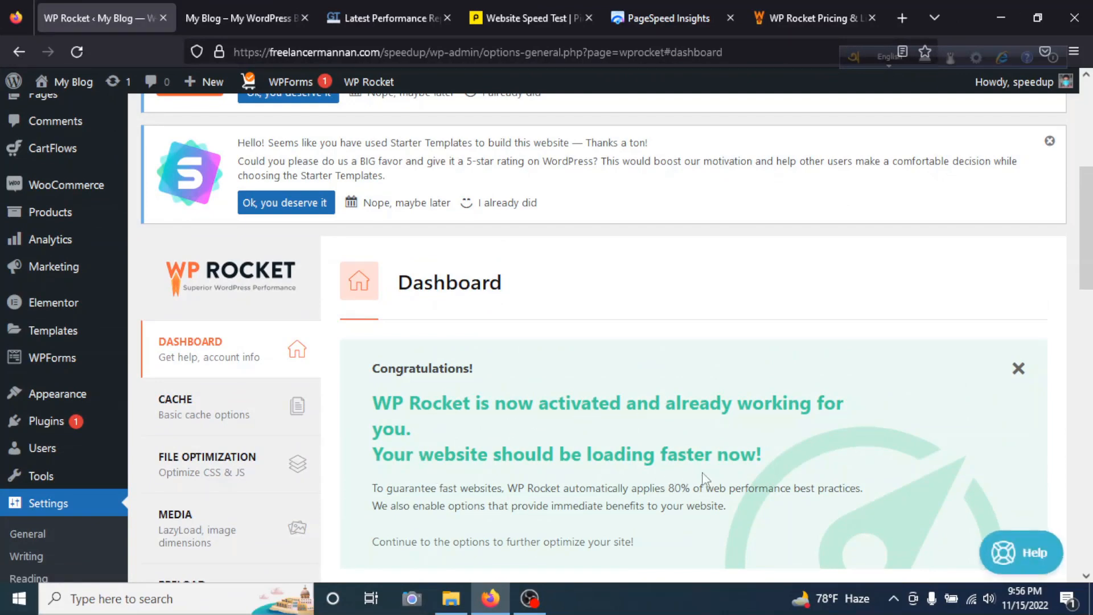
scroll(702, 473, "down", 5)
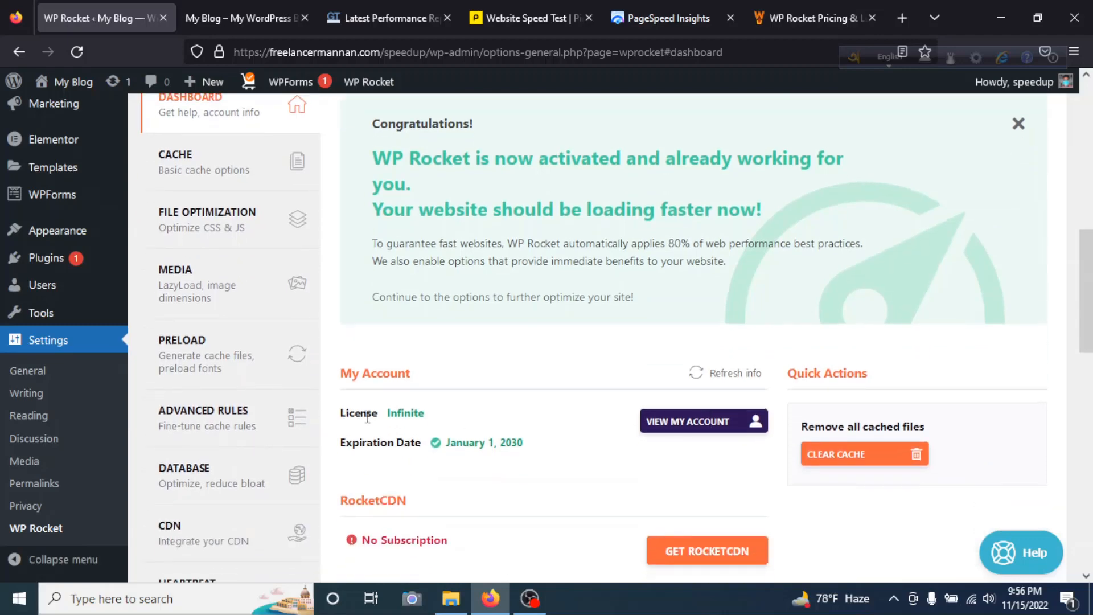
left_click_drag(436, 419, 384, 421)
left_click(497, 412)
left_click_drag(542, 454, 459, 461)
left_click(529, 422)
scroll(563, 415, "down", 9)
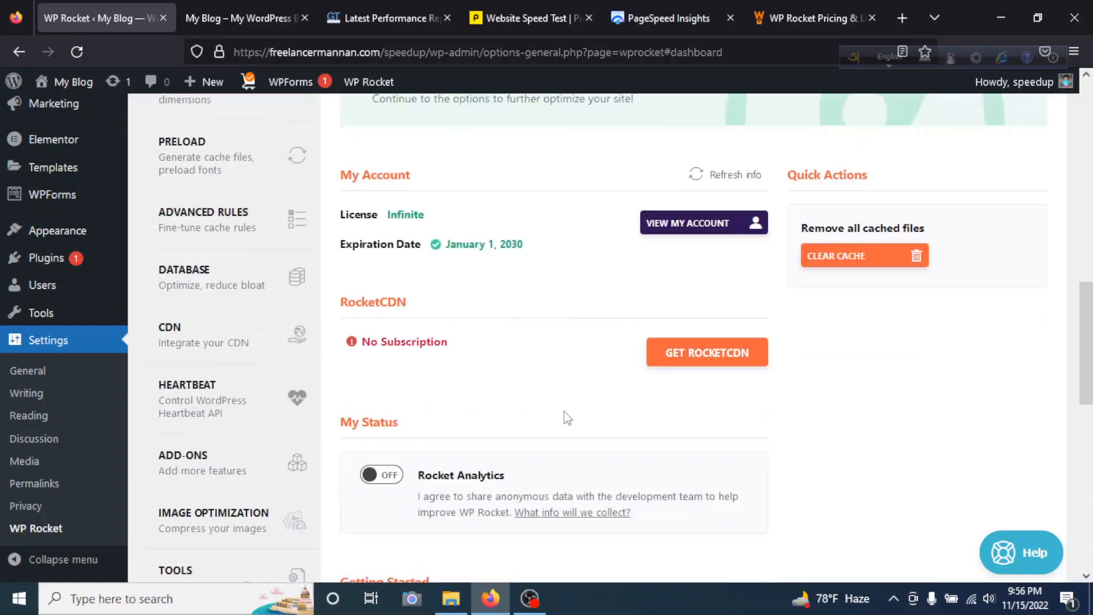
scroll(564, 415, "up", 10)
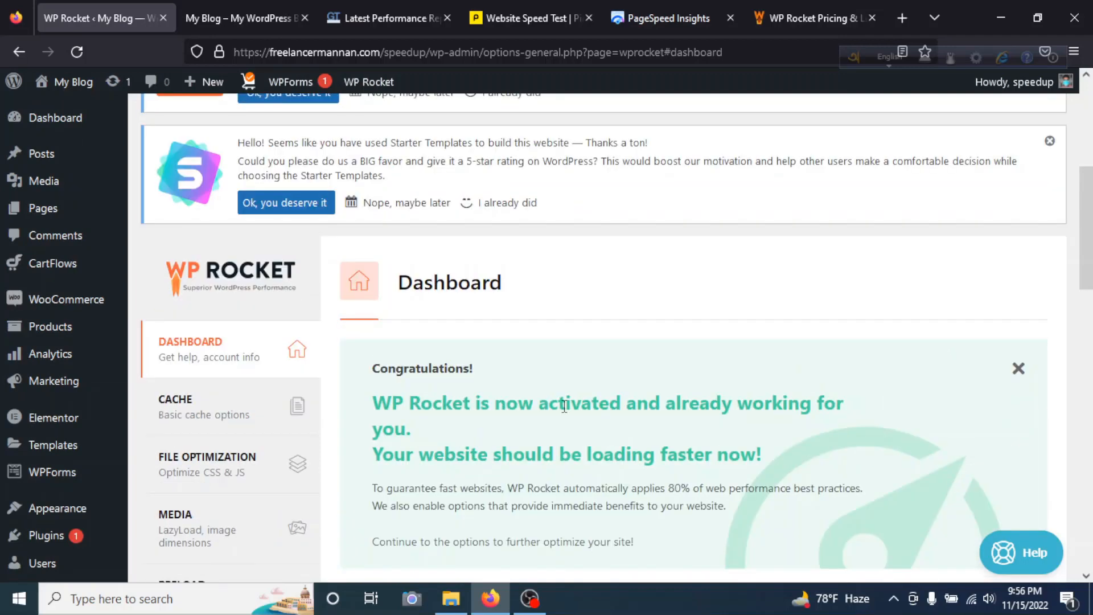
scroll(563, 403, "down", 2)
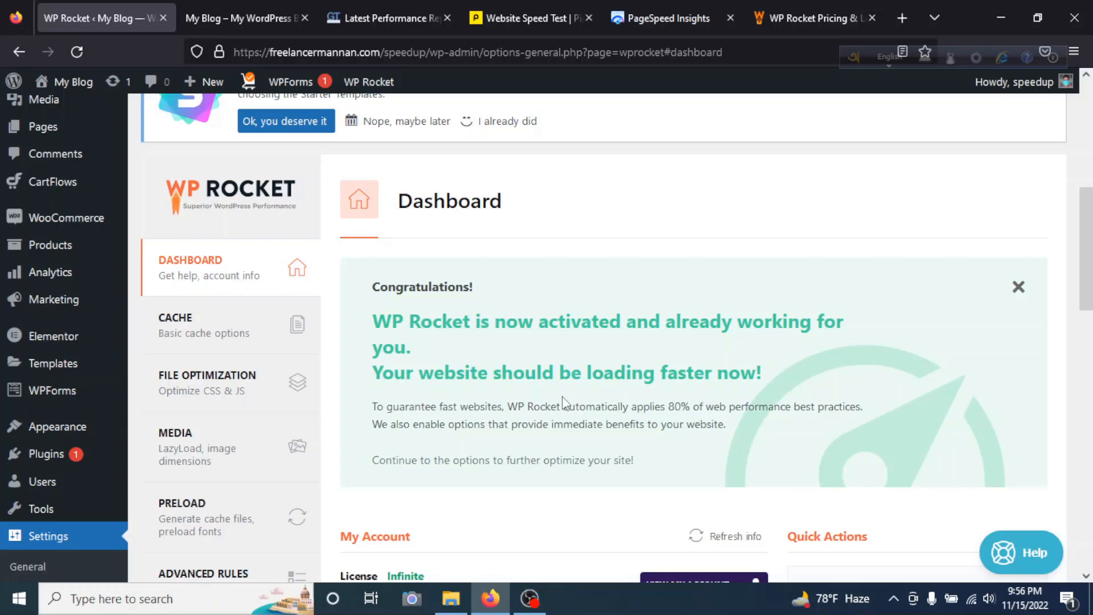
scroll(552, 377, "up", 4)
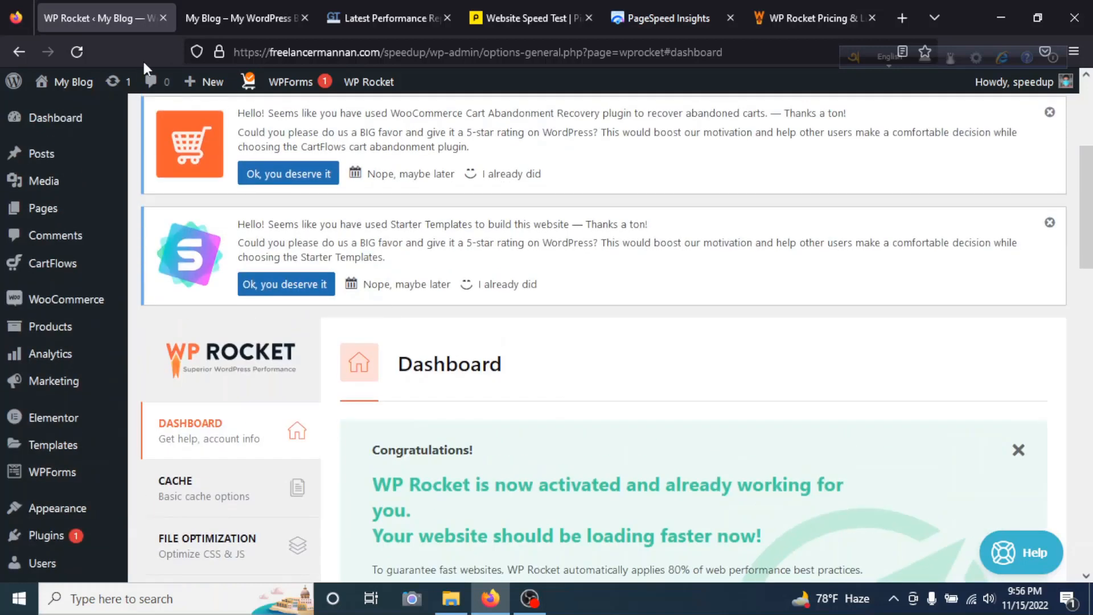
Review the GTmetrix report for freelancermannan.com/speedup/, checking the tested URL against the site, the grade and the Web Vitals
left_click(367, 15)
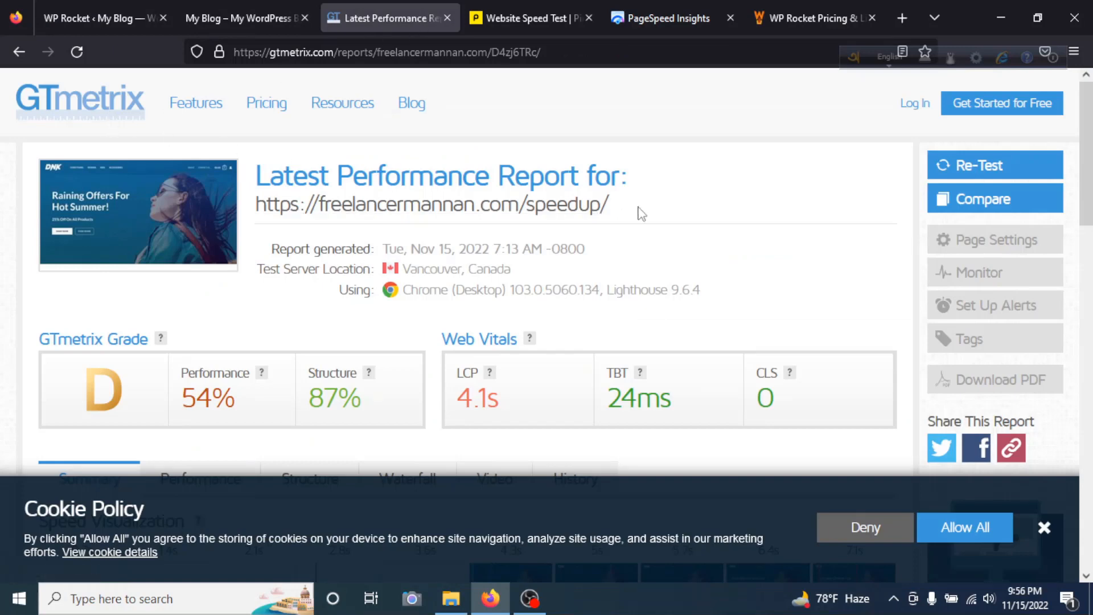
left_click_drag(639, 212, 254, 212)
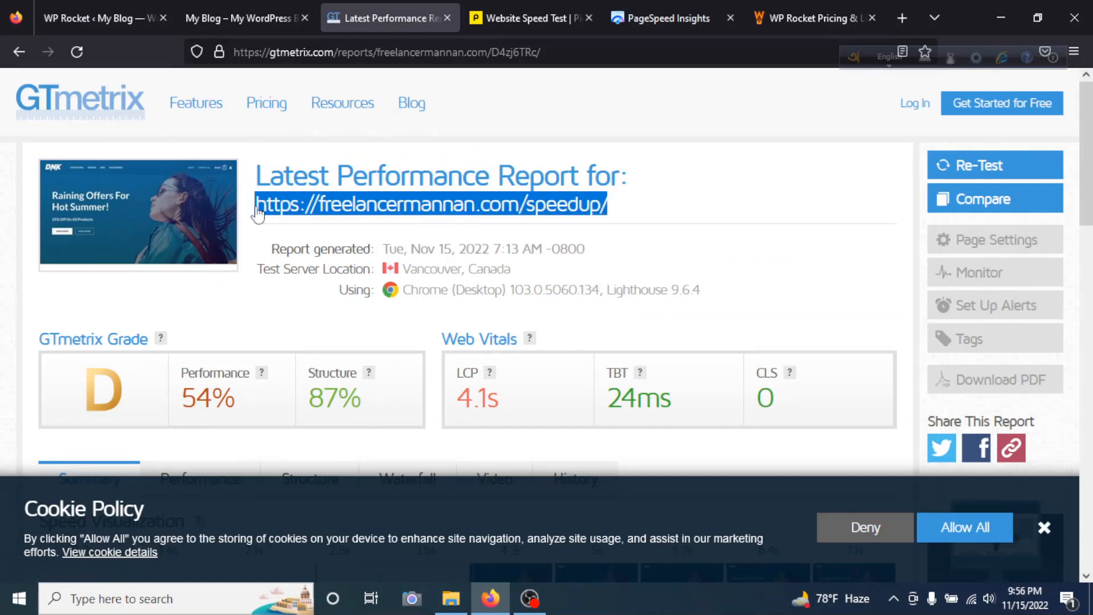
left_click(633, 202)
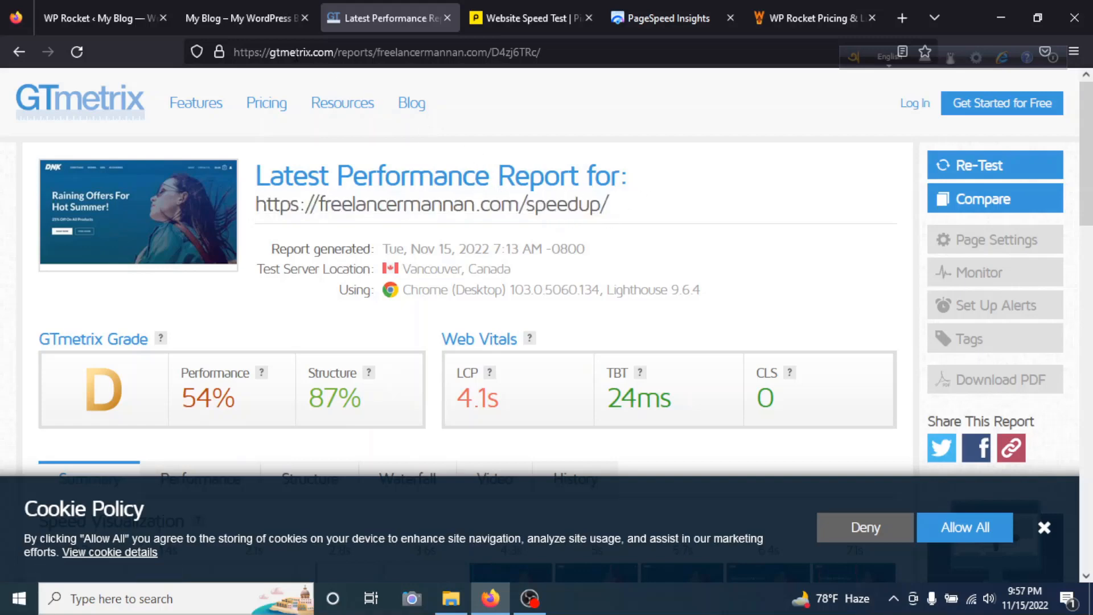
left_click(229, 18)
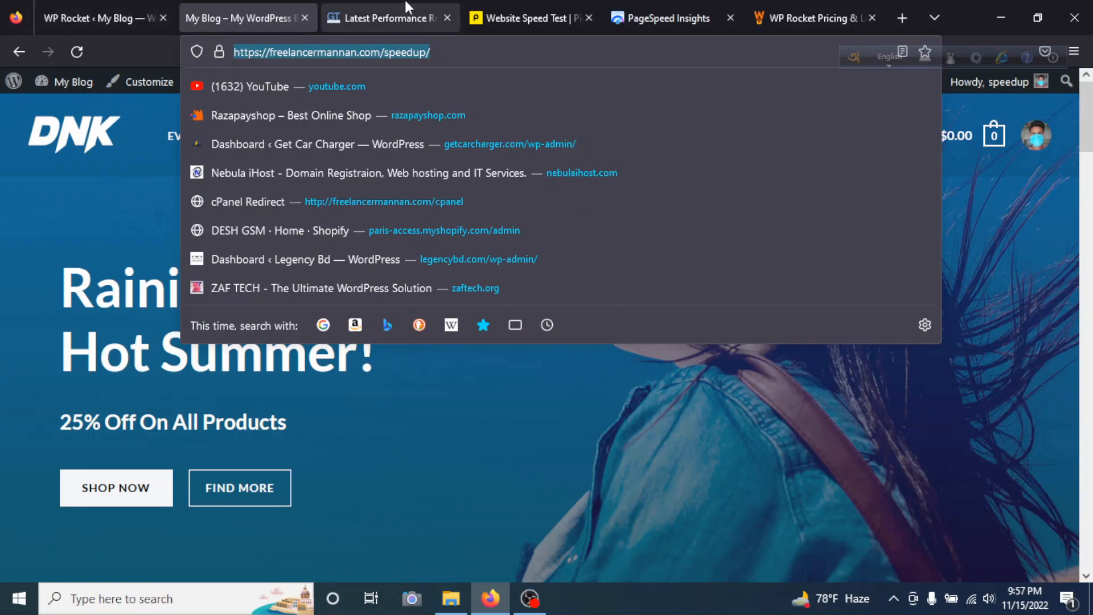
left_click(352, 11)
scroll(442, 257, "down", 3)
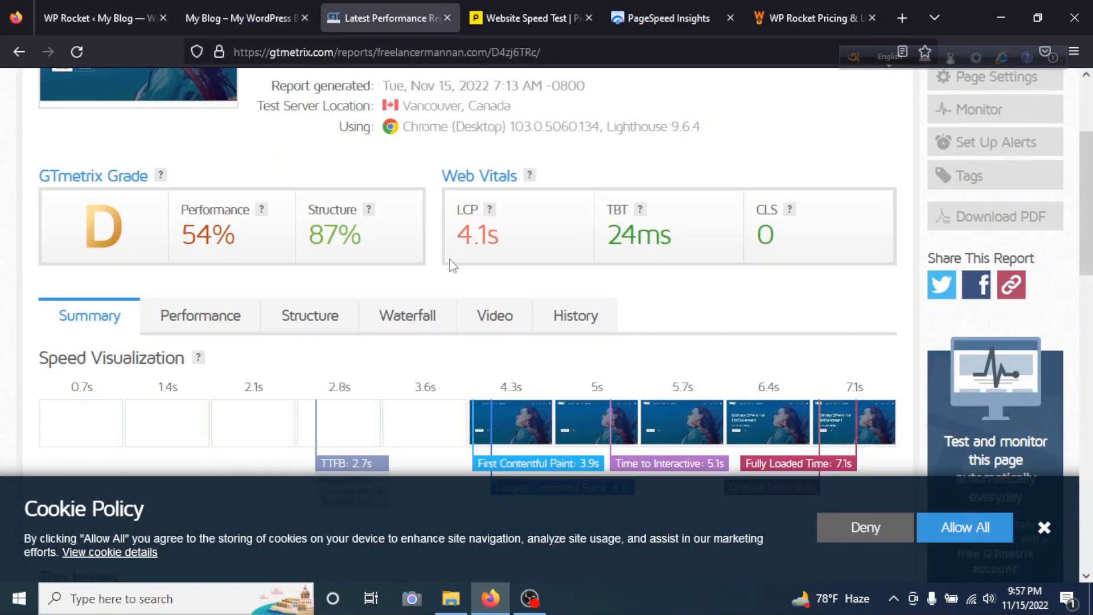
scroll(328, 302, "up", 2)
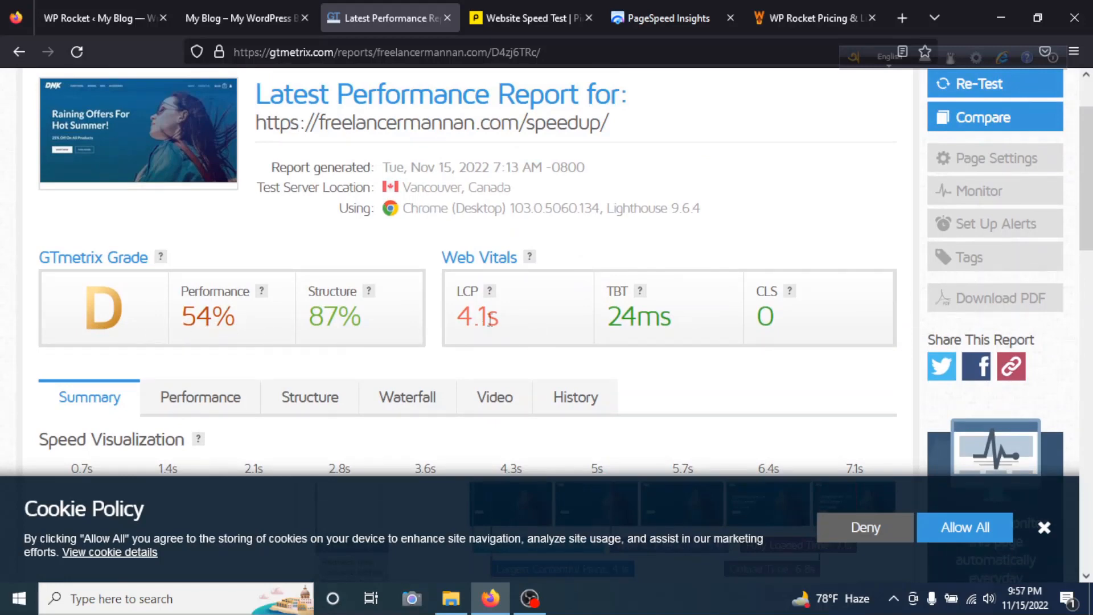
Review the top issues and page details of the GTmetrix report for the site
scroll(490, 319, "down", 10)
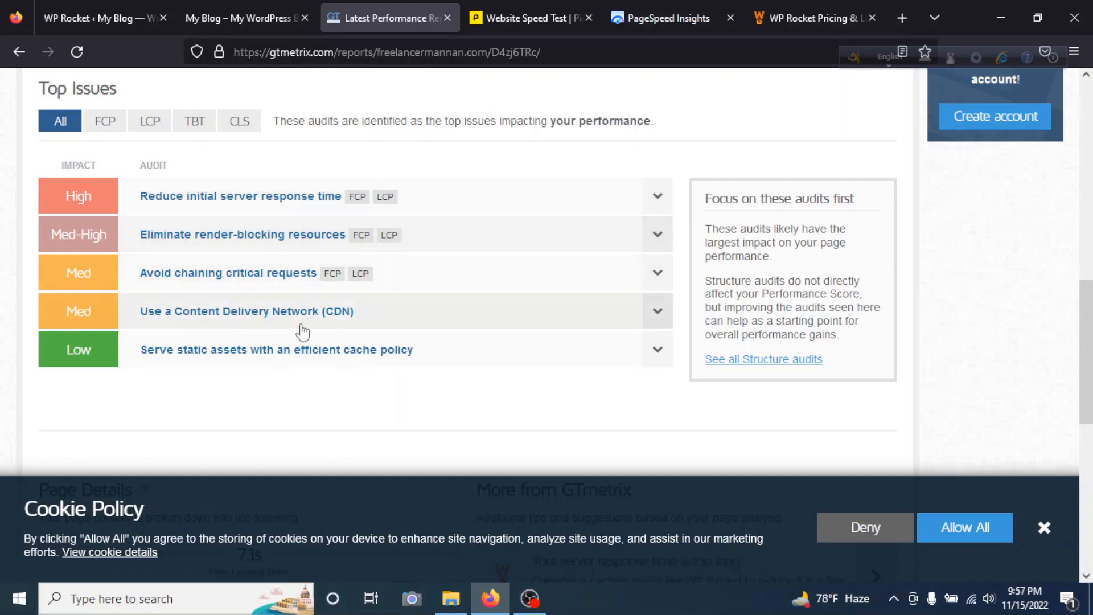
scroll(442, 355, "down", 1)
scroll(443, 354, "down", 5)
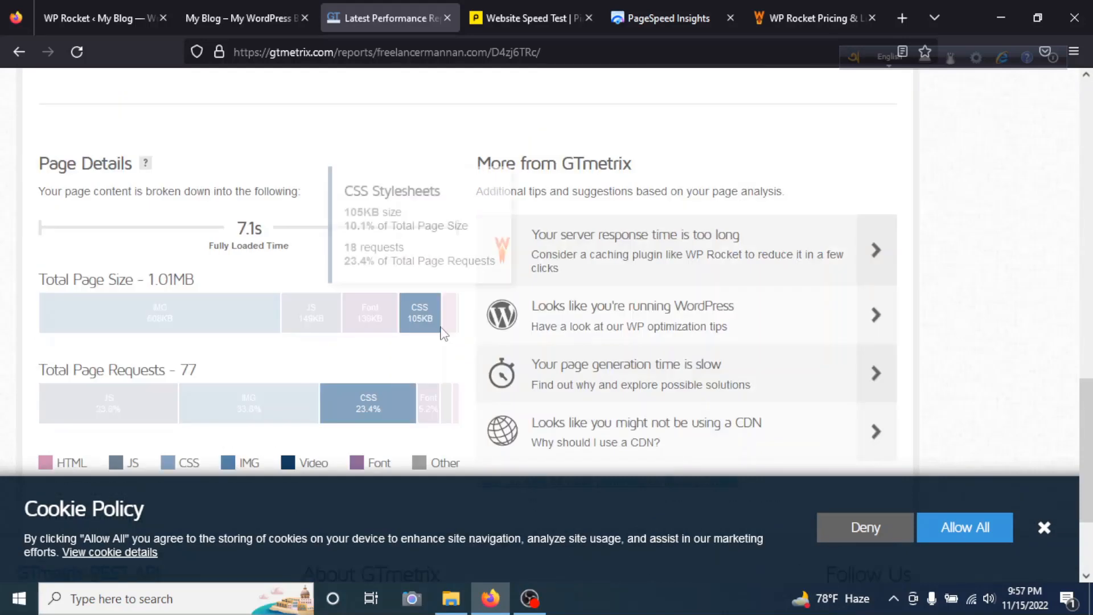
scroll(446, 310, "up", 15)
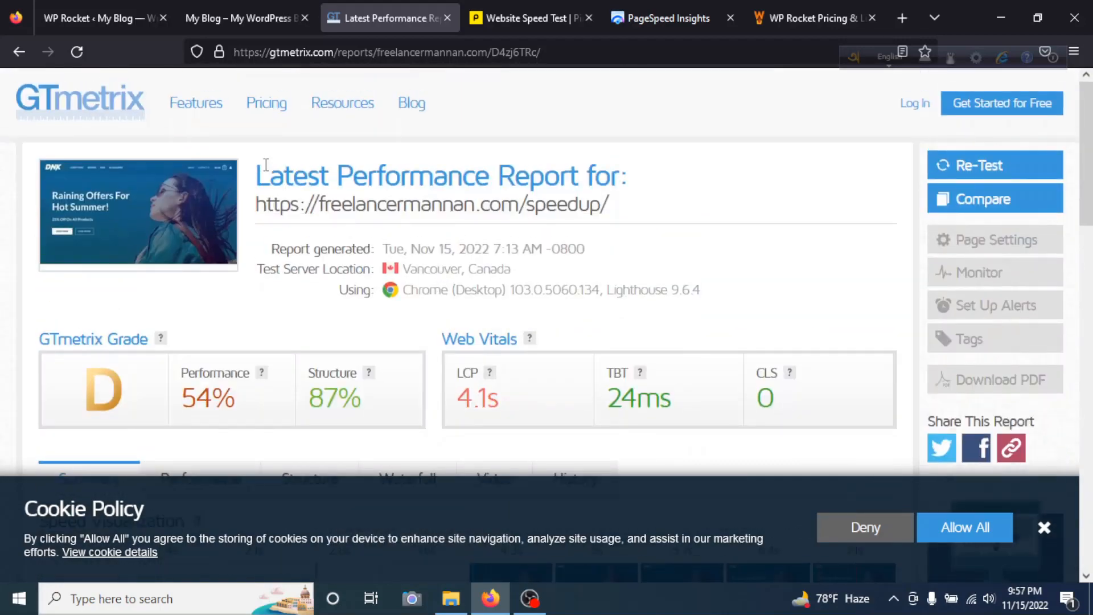
Check the Pingdom speed test results for the site, including performance grade, page size, load time and requests
left_click(509, 13)
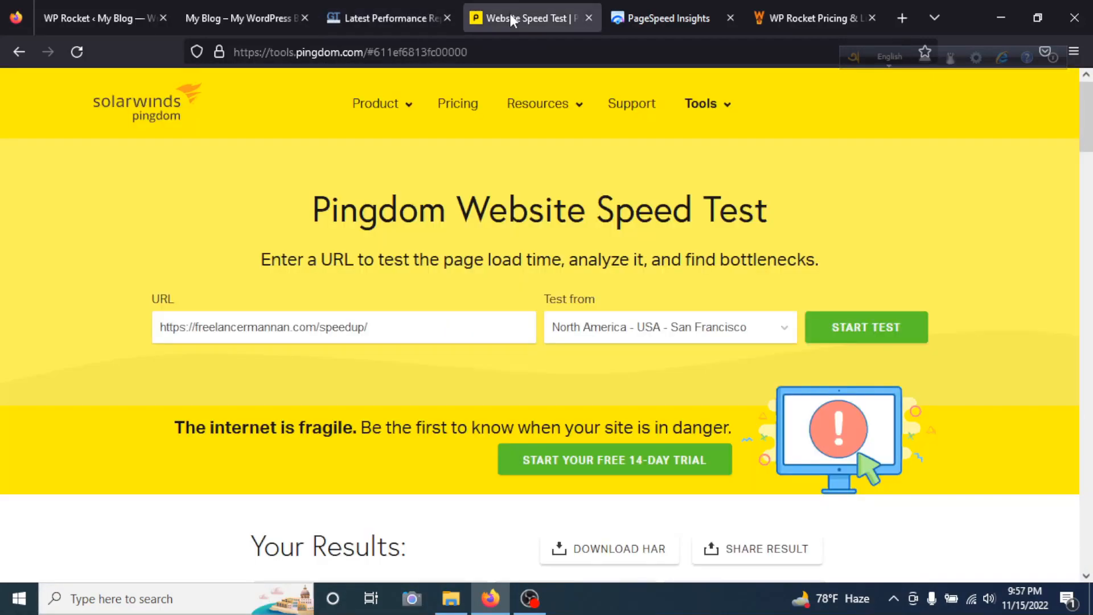
scroll(208, 422, "down", 4)
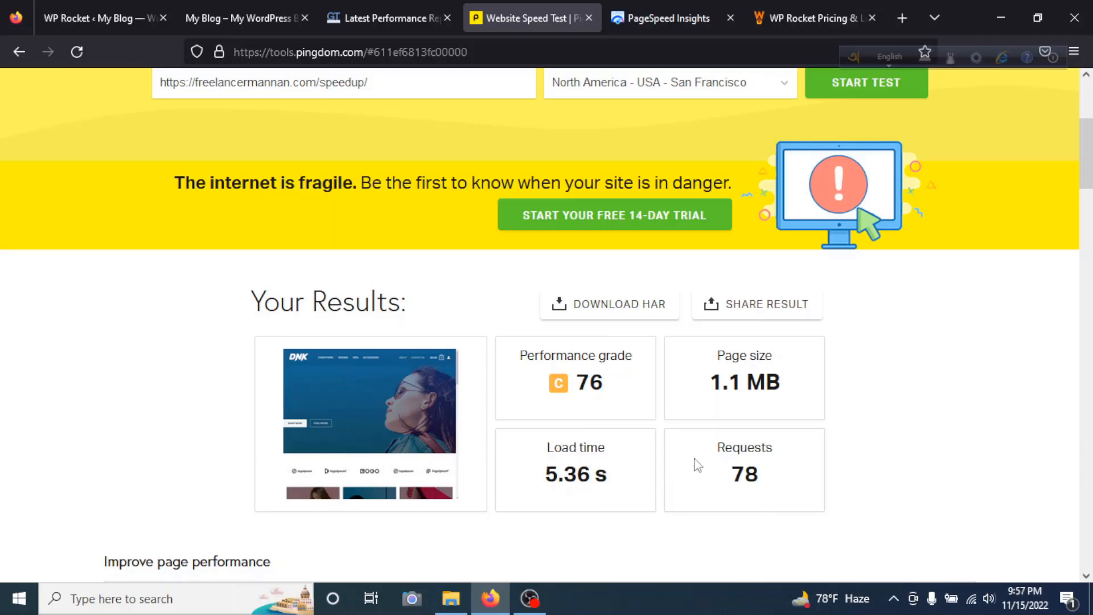
scroll(698, 466, "up", 4)
Compare the site's PageSpeed Insights scores for mobile and desktop
left_click(661, 17)
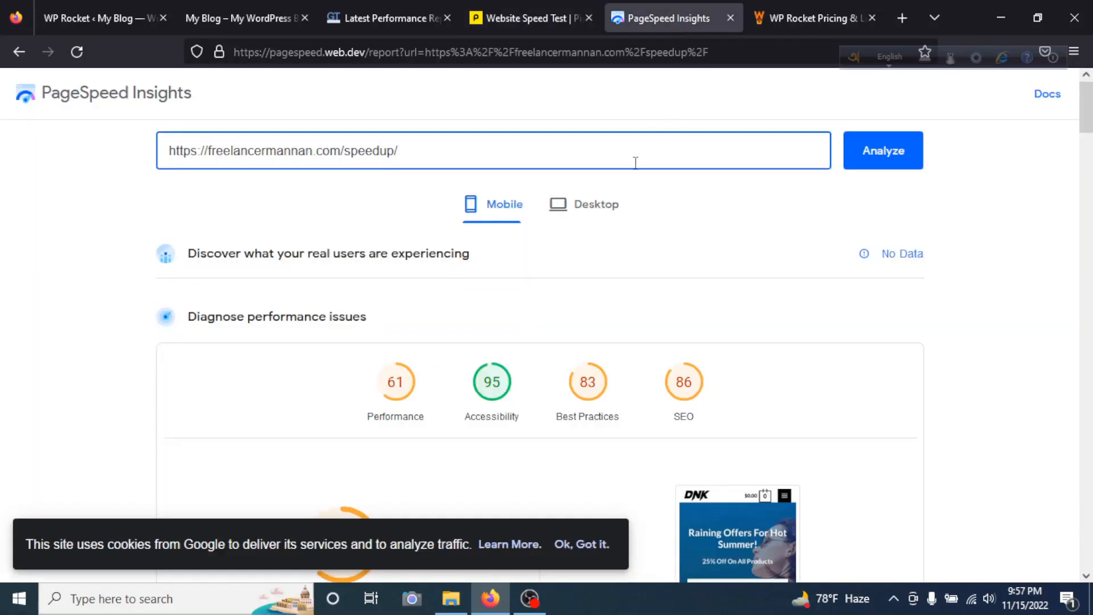
scroll(569, 251, "down", 2)
scroll(571, 254, "up", 2)
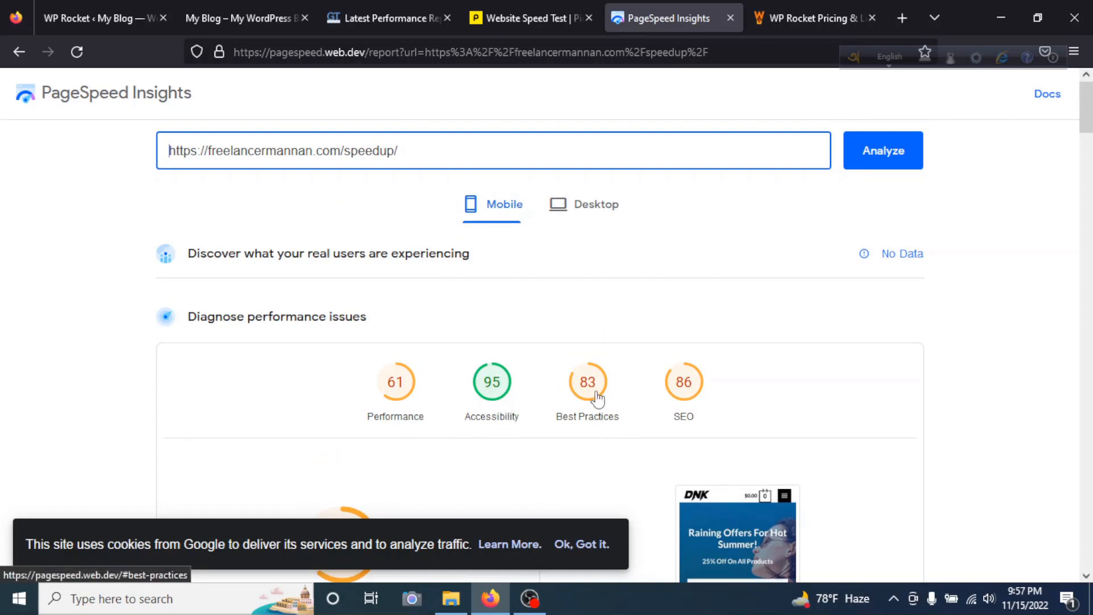
scroll(703, 427, "down", 2)
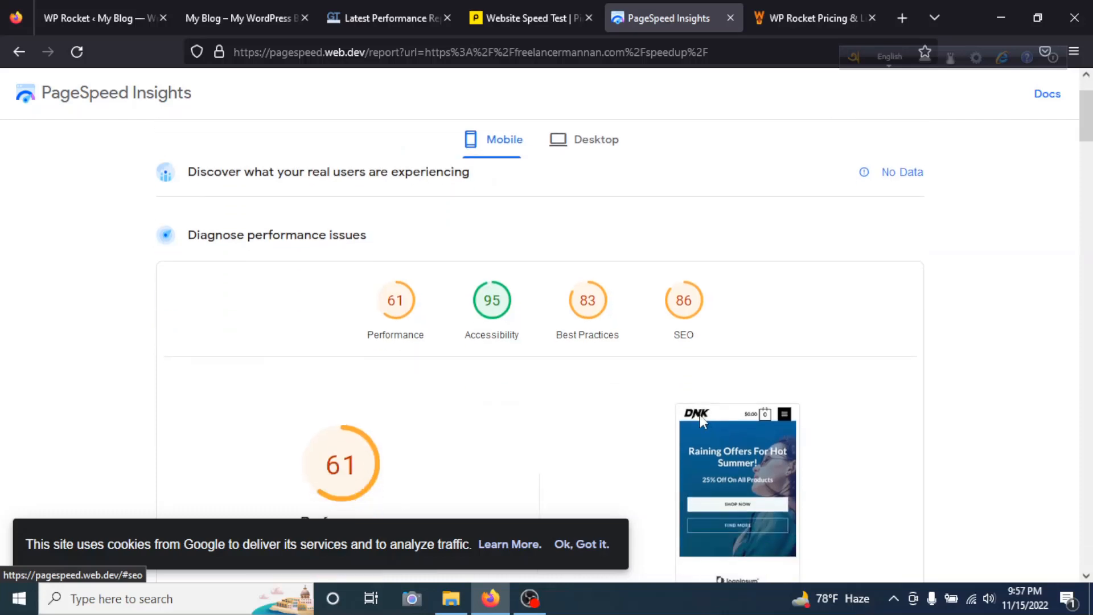
scroll(700, 415, "up", 2)
left_click(570, 204)
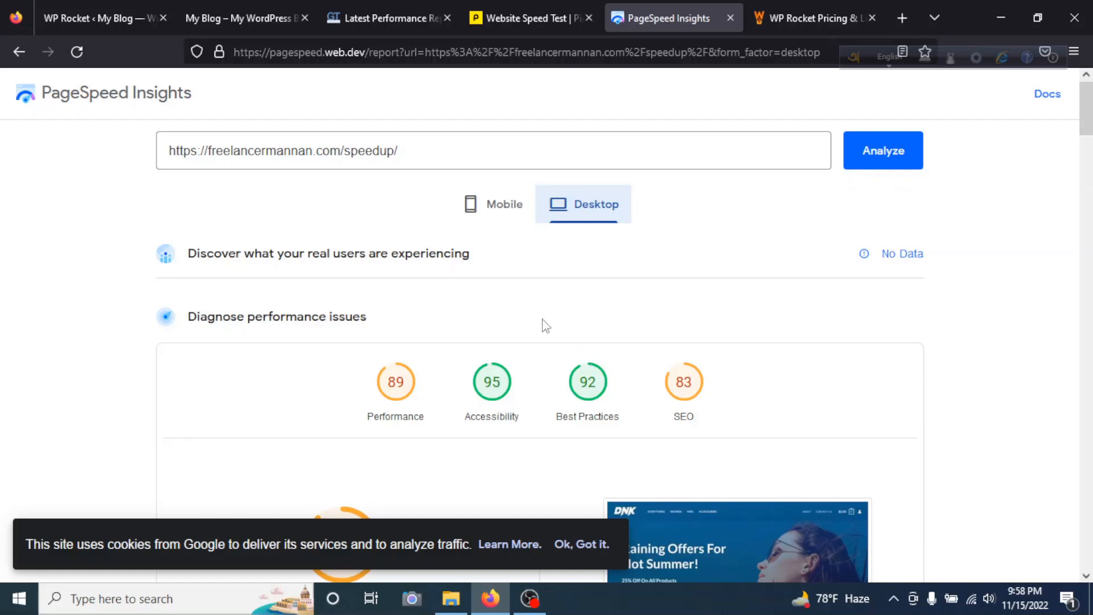
In WP Rocket's cache settings, enable caching for mobile devices with separate cache files, and caching for logged-in WordPress users
left_click(78, 7)
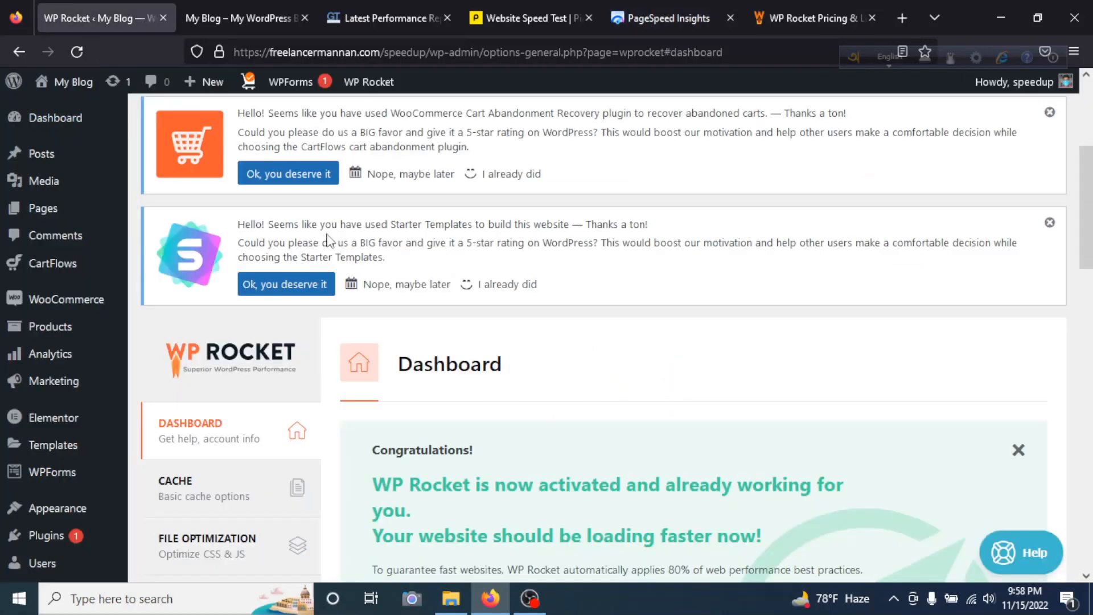
scroll(369, 251, "down", 3)
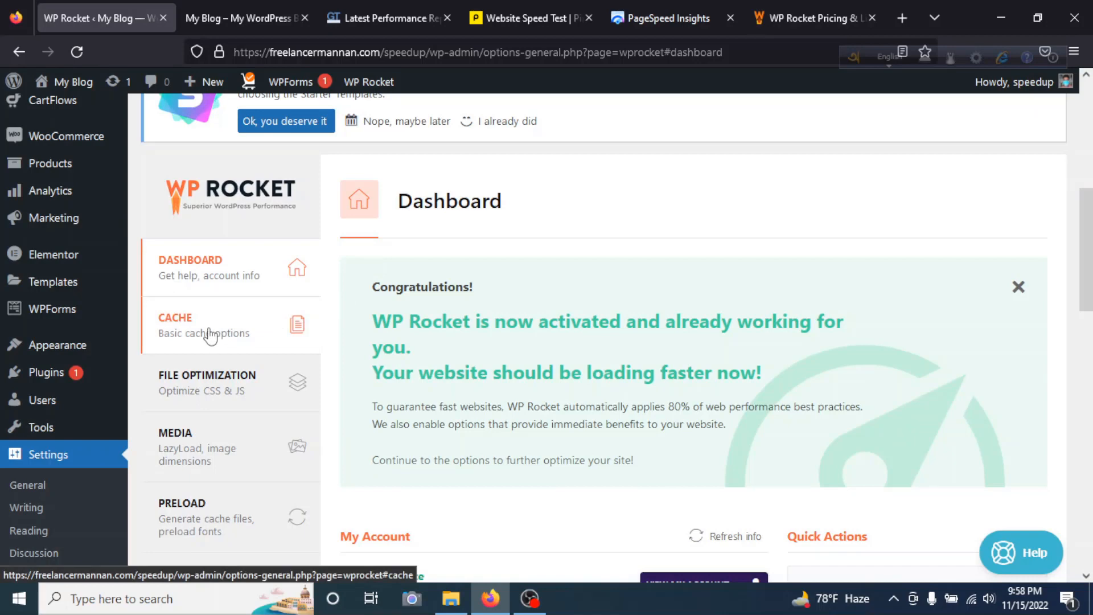
left_click(211, 335)
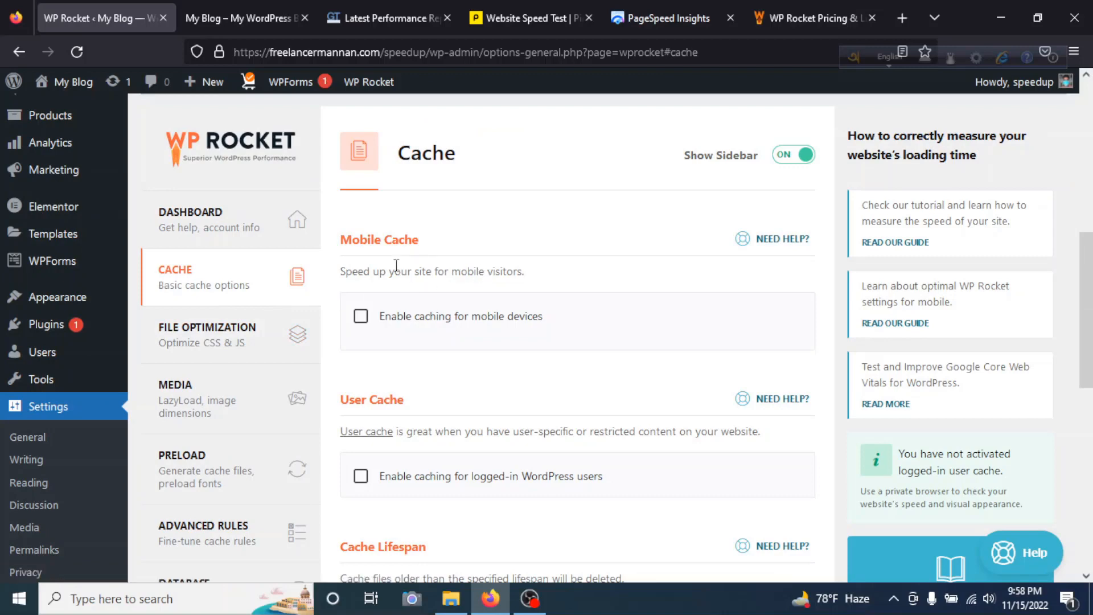
left_click(361, 316)
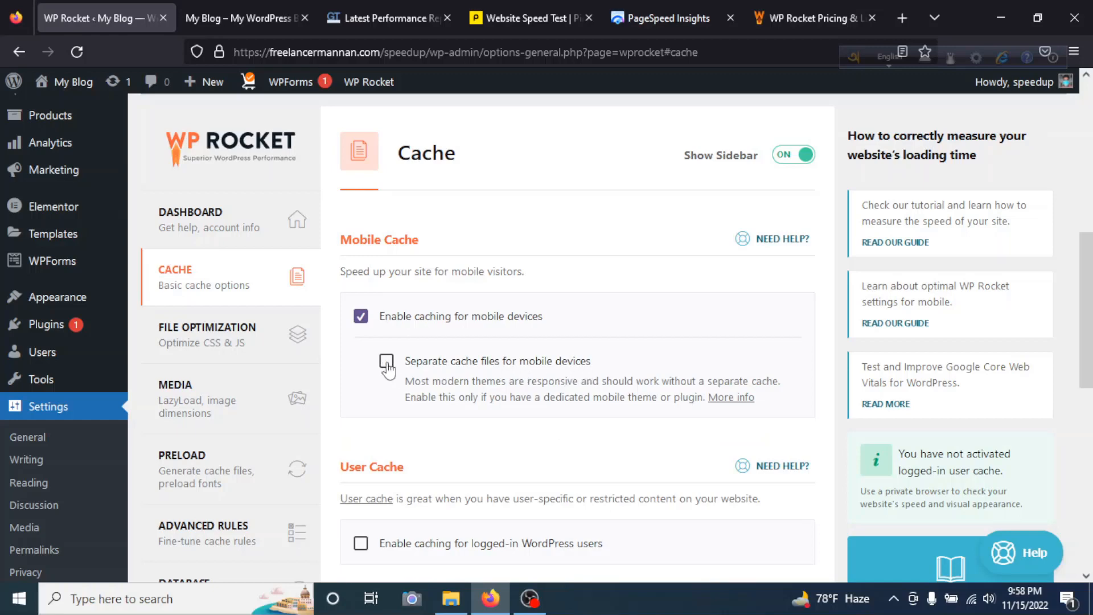
left_click(386, 363)
scroll(550, 360, "down", 3)
scroll(335, 354, "down", 2)
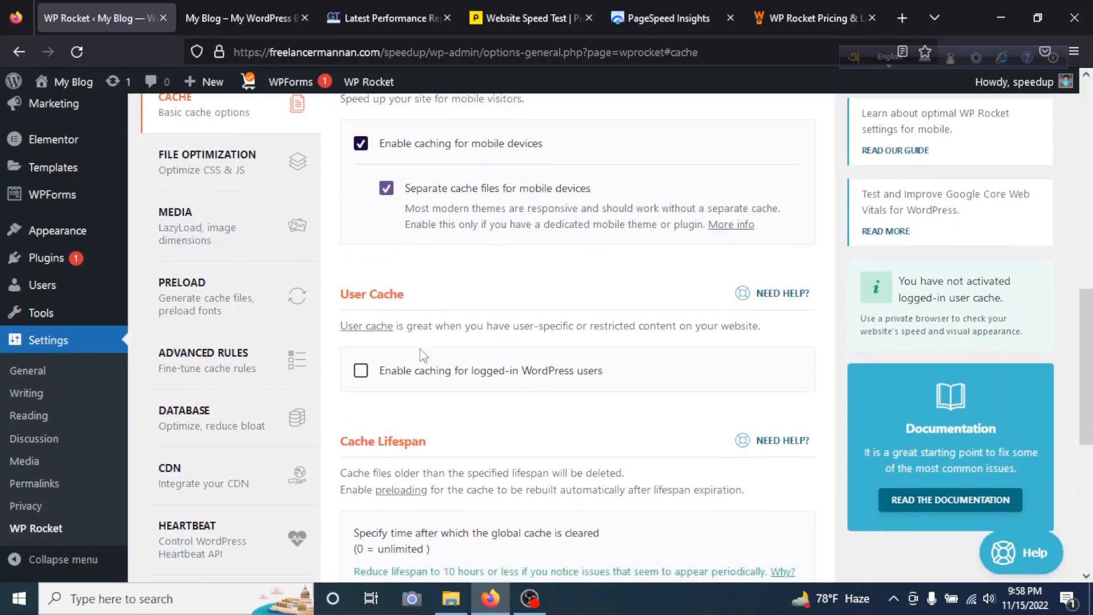
left_click(360, 297)
scroll(484, 330, "down", 3)
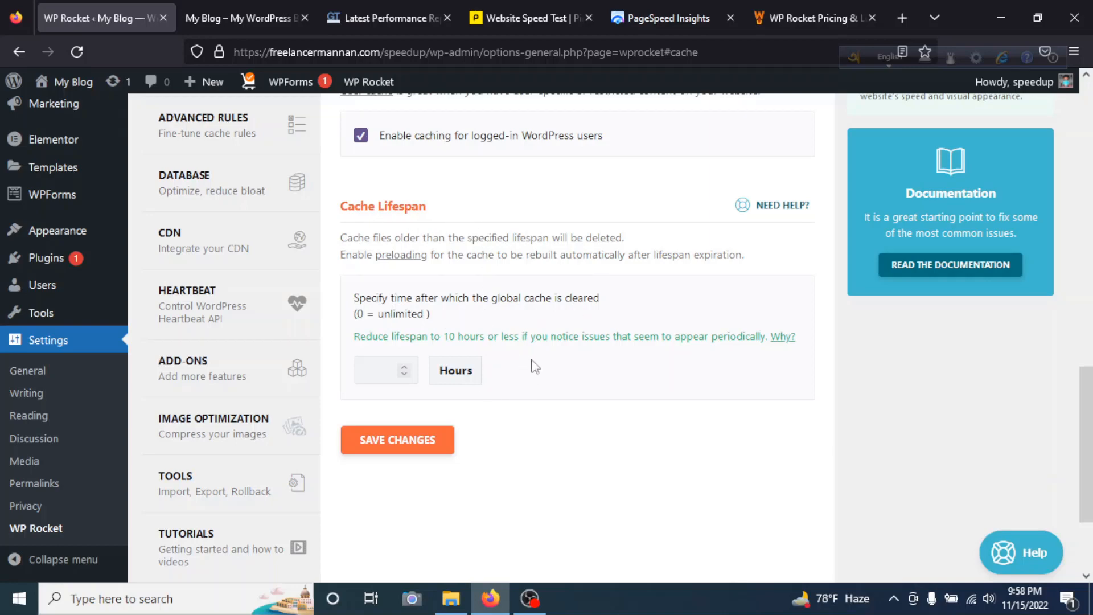
Set the cache lifespan to 10 hours and save the cache settings
scroll(531, 351, "up", 8)
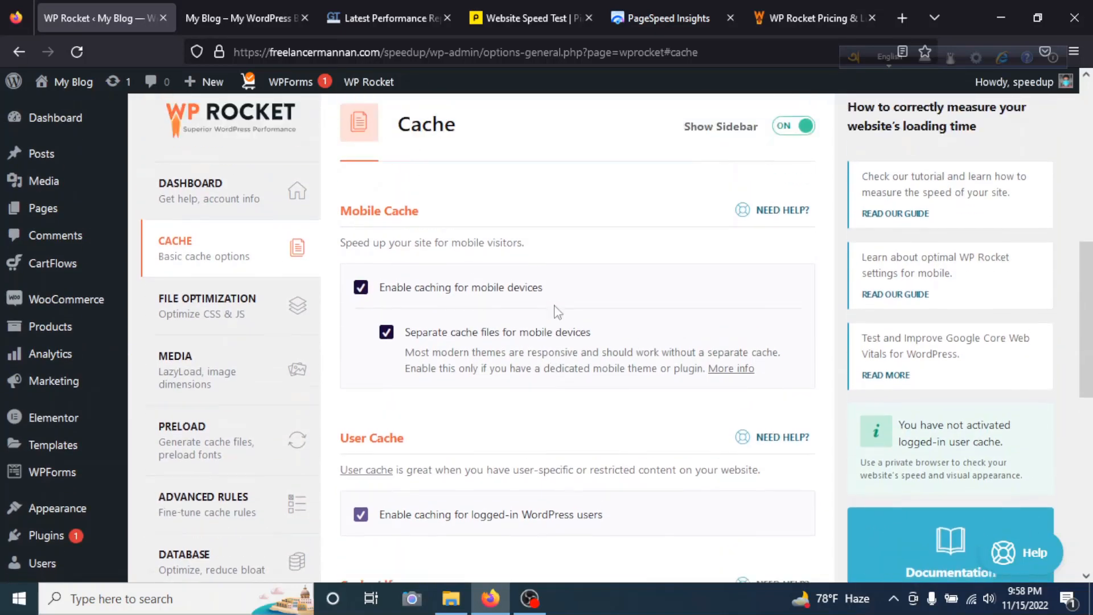
scroll(557, 312, "down", 7)
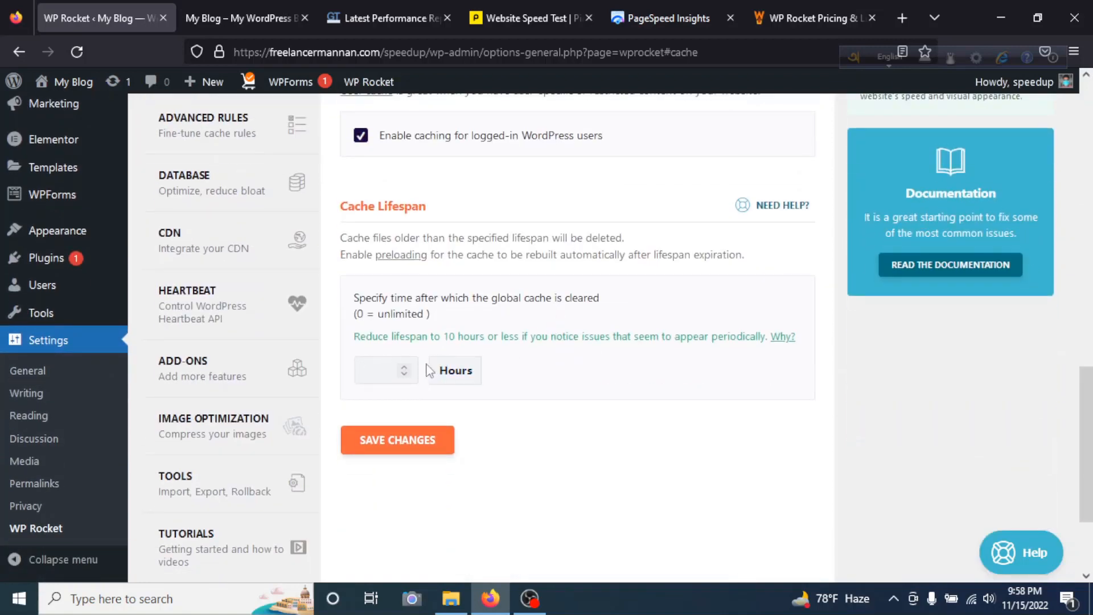
type("12")
left_click(404, 374)
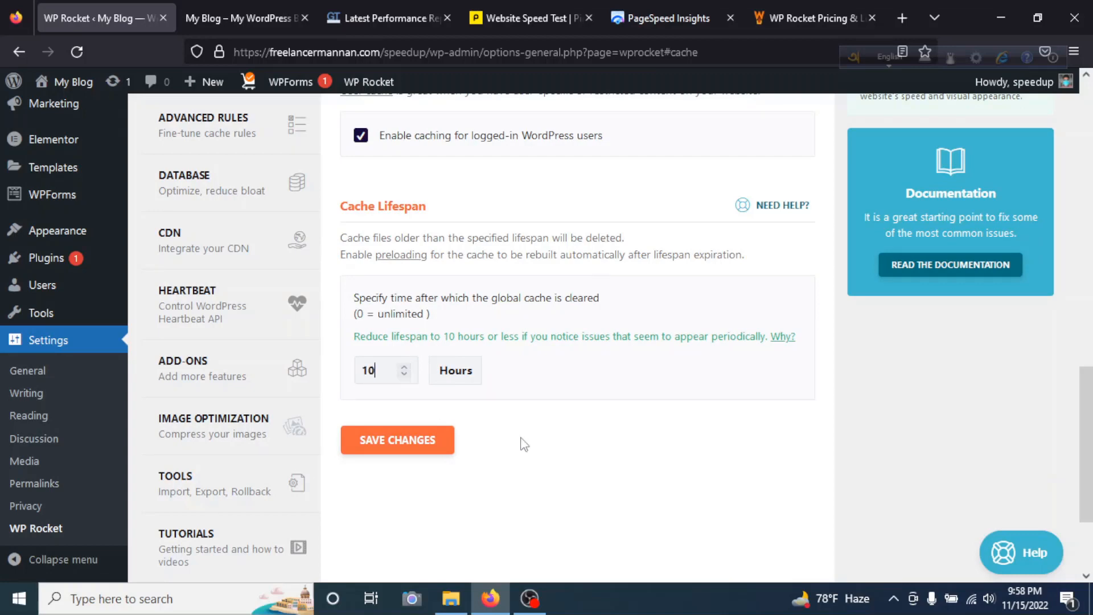
left_click(376, 442)
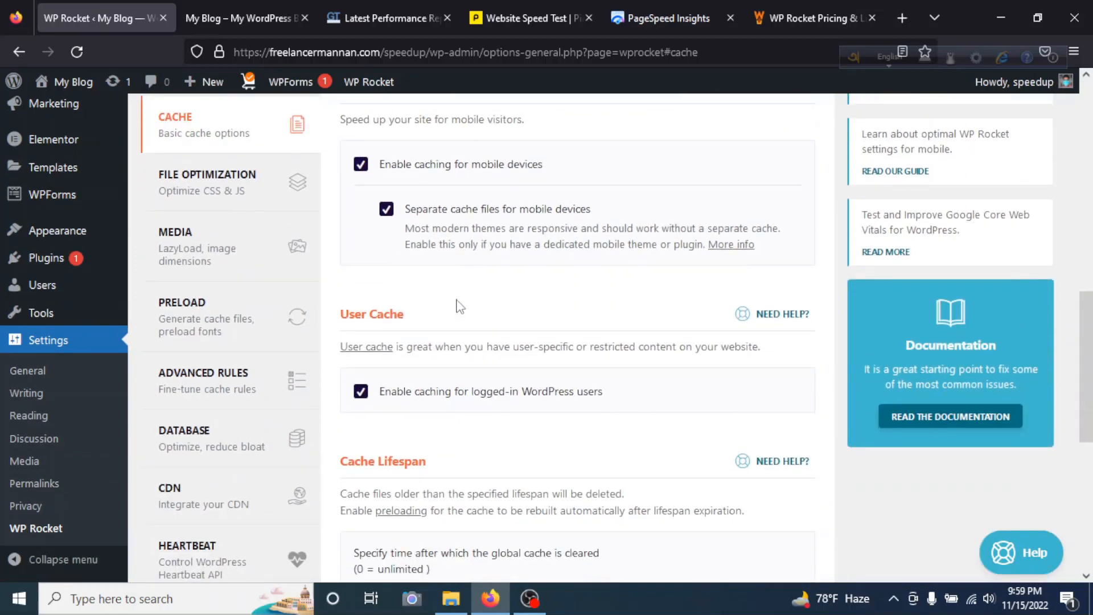
In WP Rocket's file optimization settings, activate minifying and combining of CSS files
left_click(208, 206)
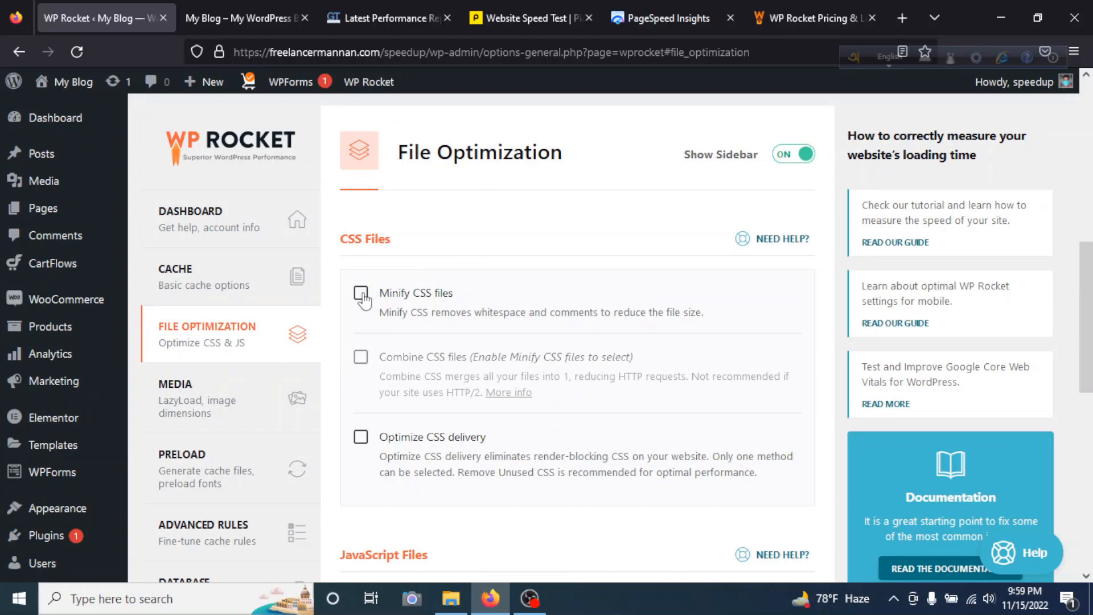
left_click(362, 293)
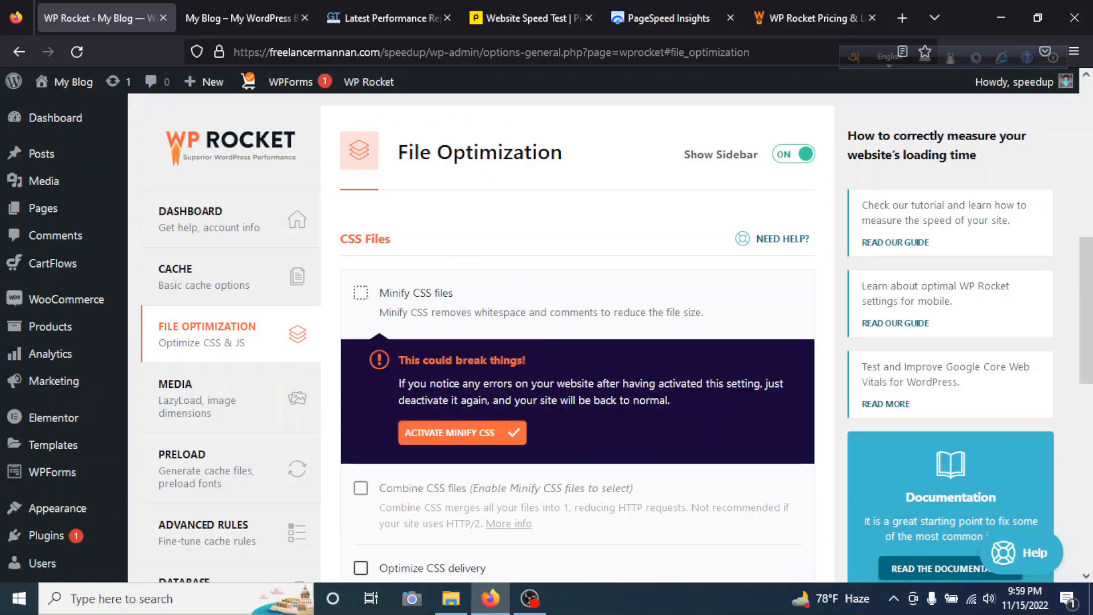
left_click(442, 434)
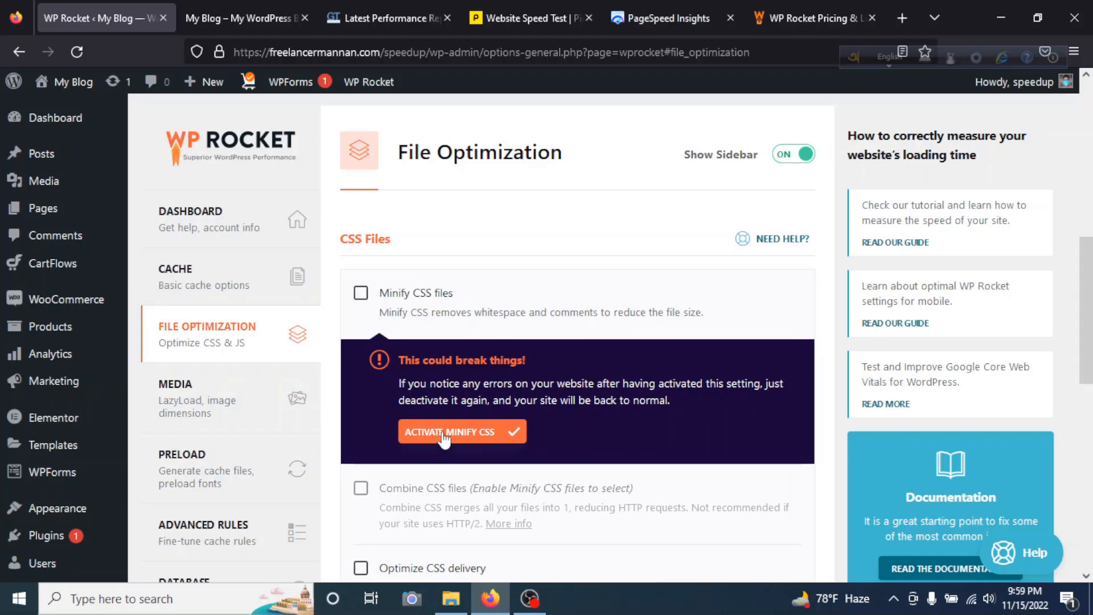
scroll(731, 402, "down", 3)
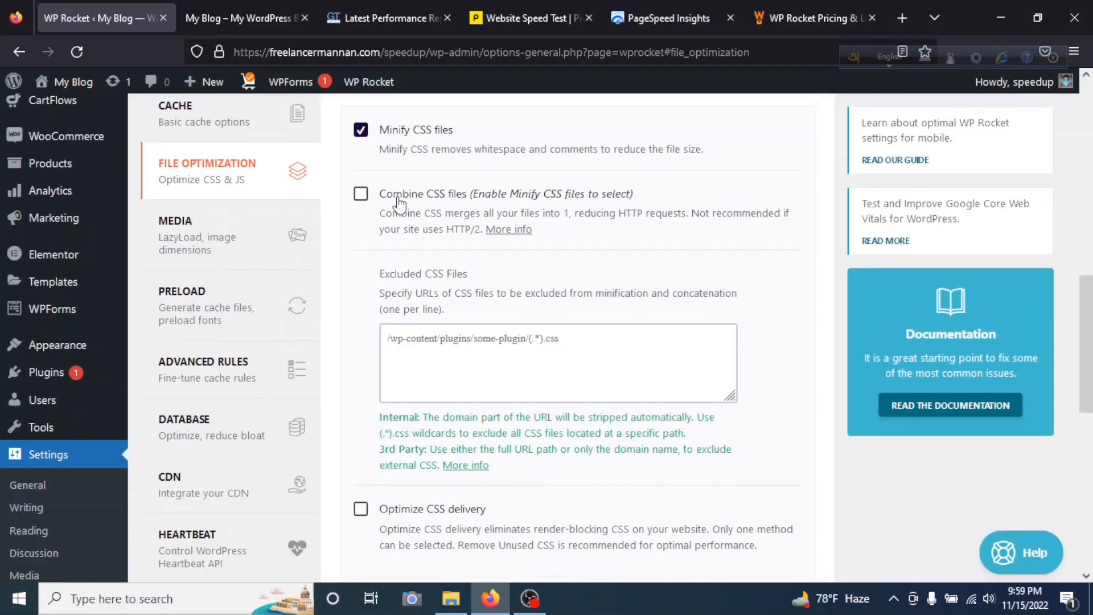
left_click(362, 195)
left_click(448, 336)
Enable Optimize CSS delivery and activate its Remove Unused CSS (beta) method
scroll(649, 319, "down", 3)
left_click(361, 346)
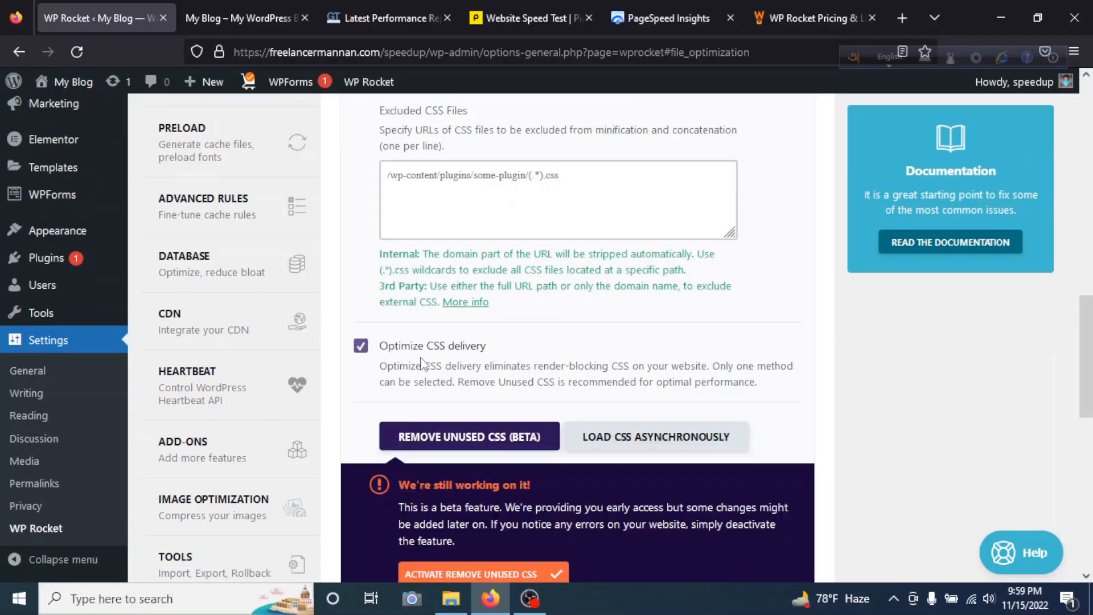
scroll(495, 345, "down", 5)
left_click(494, 345)
Activate minifying and combining of JavaScript files in the file optimization settings
scroll(716, 320, "down", 5)
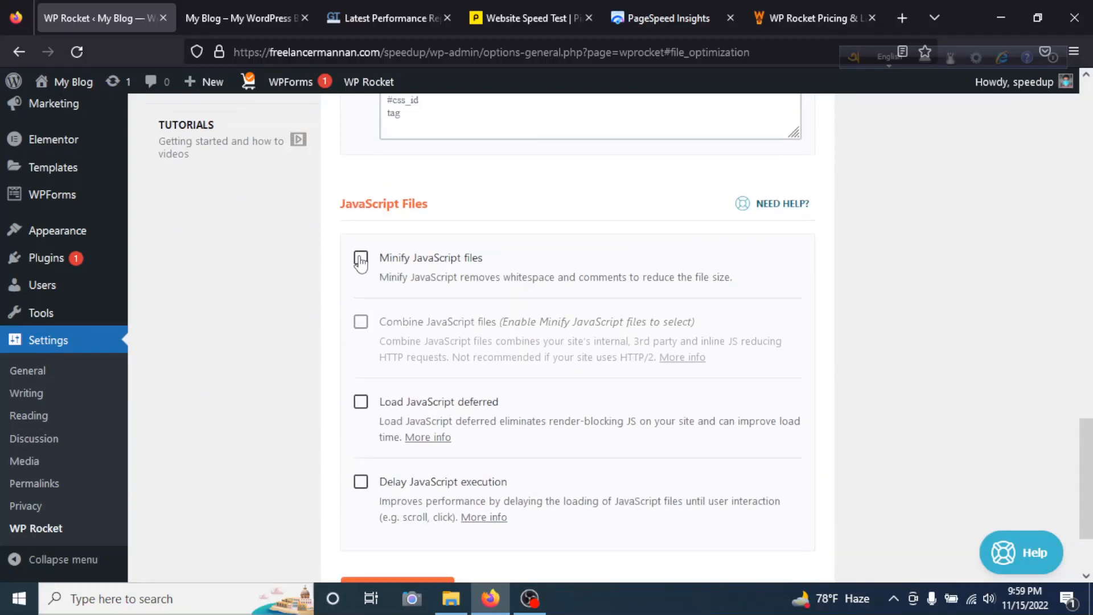
left_click(361, 259)
left_click(538, 395)
scroll(642, 347, "down", 5)
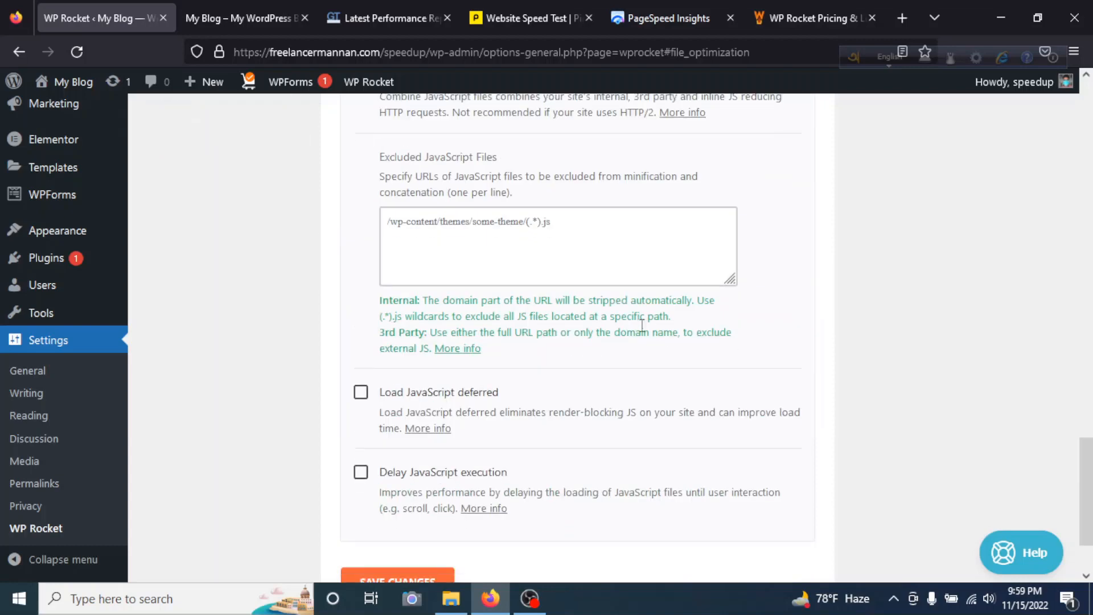
scroll(643, 324, "up", 5)
left_click(438, 337)
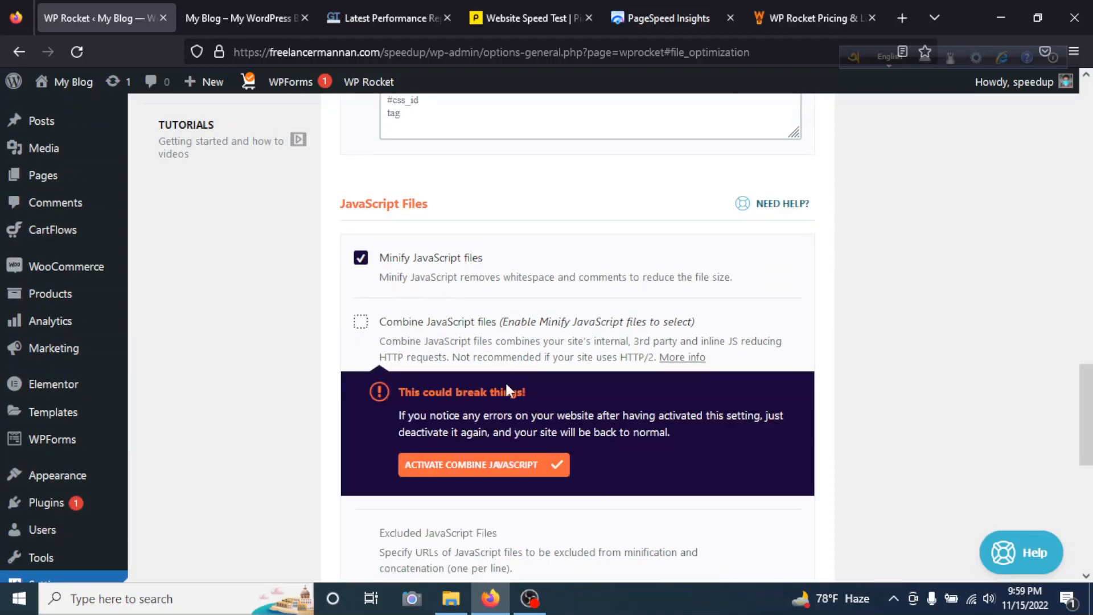
left_click(515, 466)
scroll(609, 455, "down", 6)
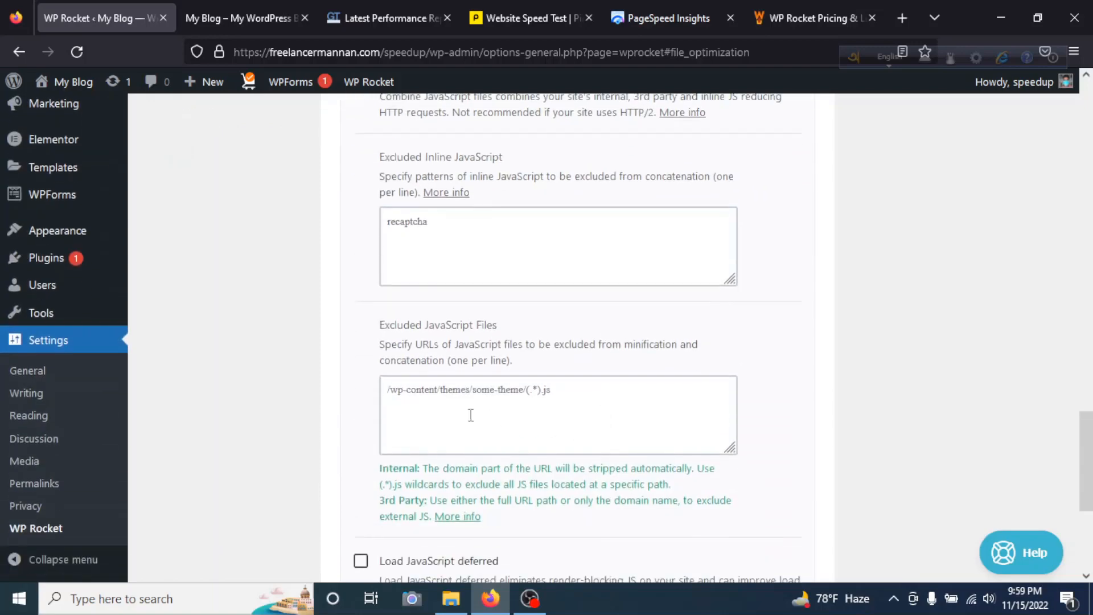
Enable Load JavaScript deferred and save the file optimization settings
left_click(361, 397)
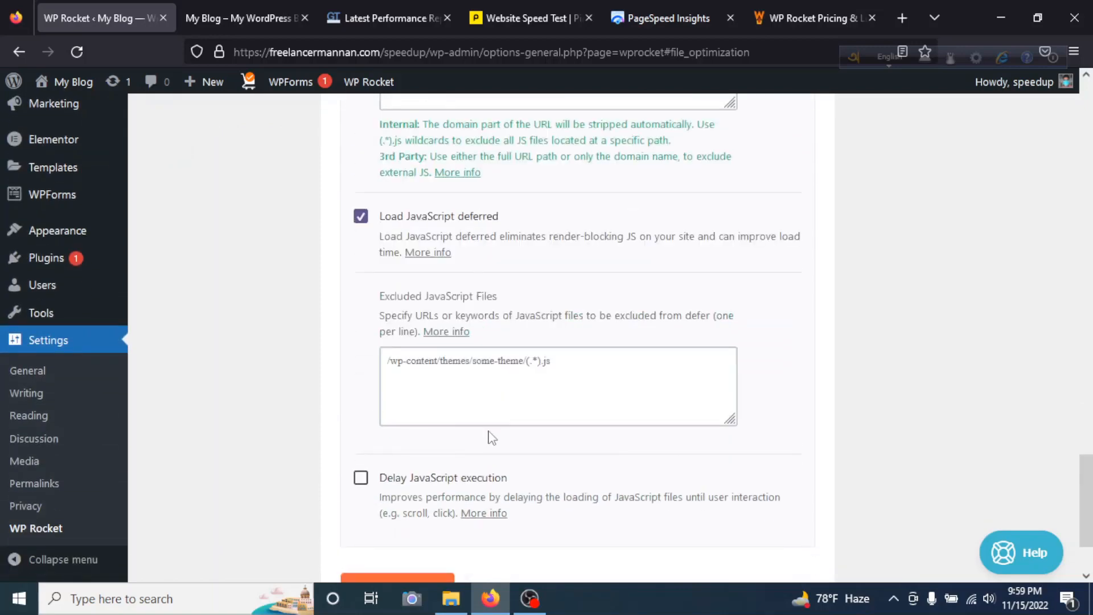
scroll(447, 407, "down", 2)
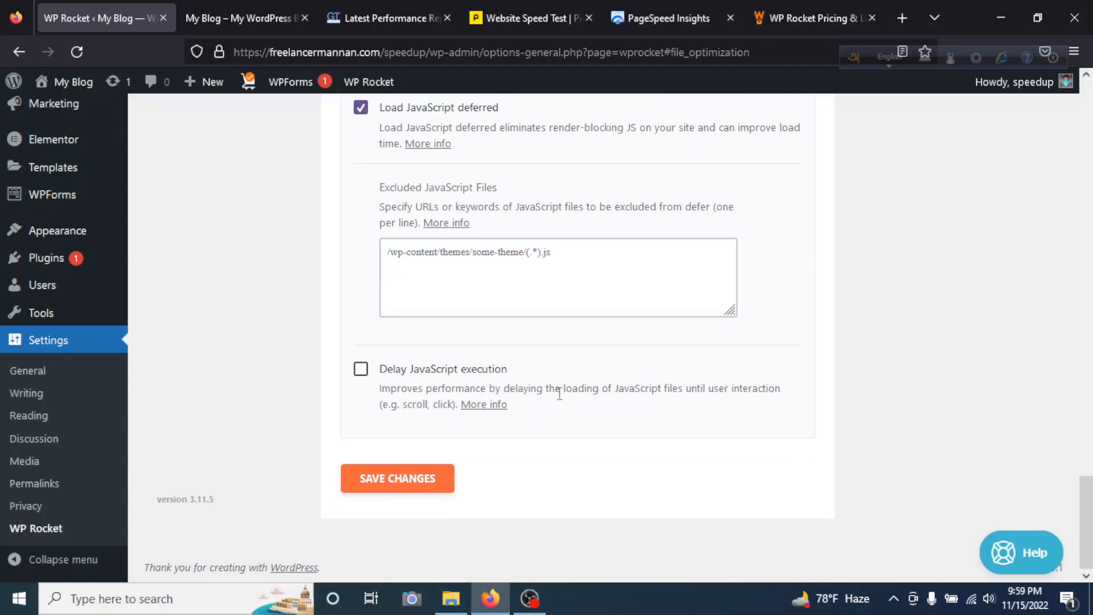
left_click(417, 476)
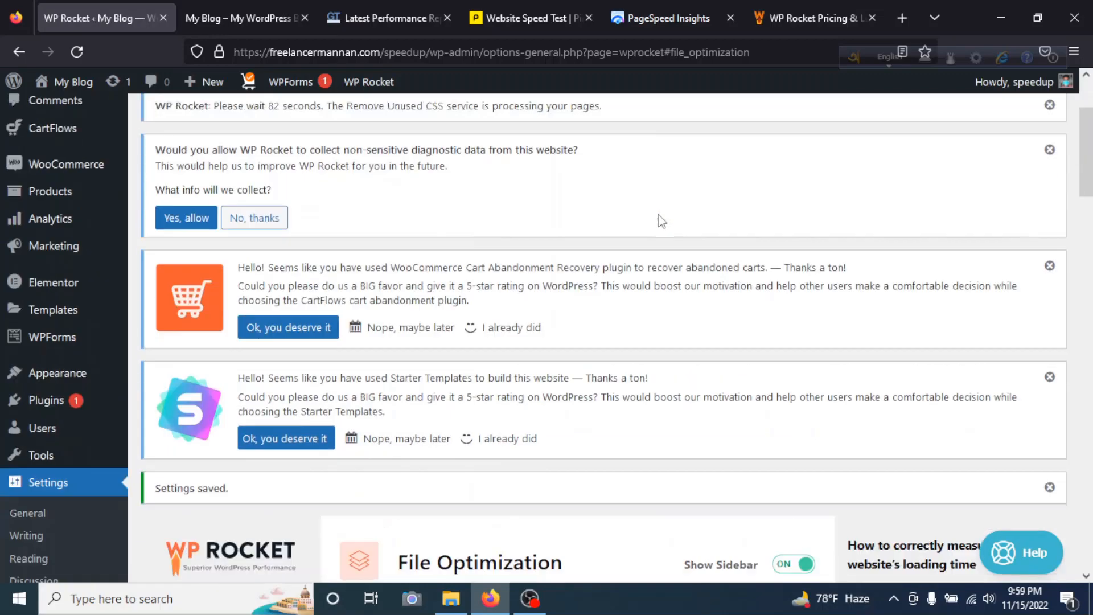
Enable LazyLoad for images in WP Rocket's media settings
scroll(540, 270, "down", 10)
scroll(476, 273, "down", 1)
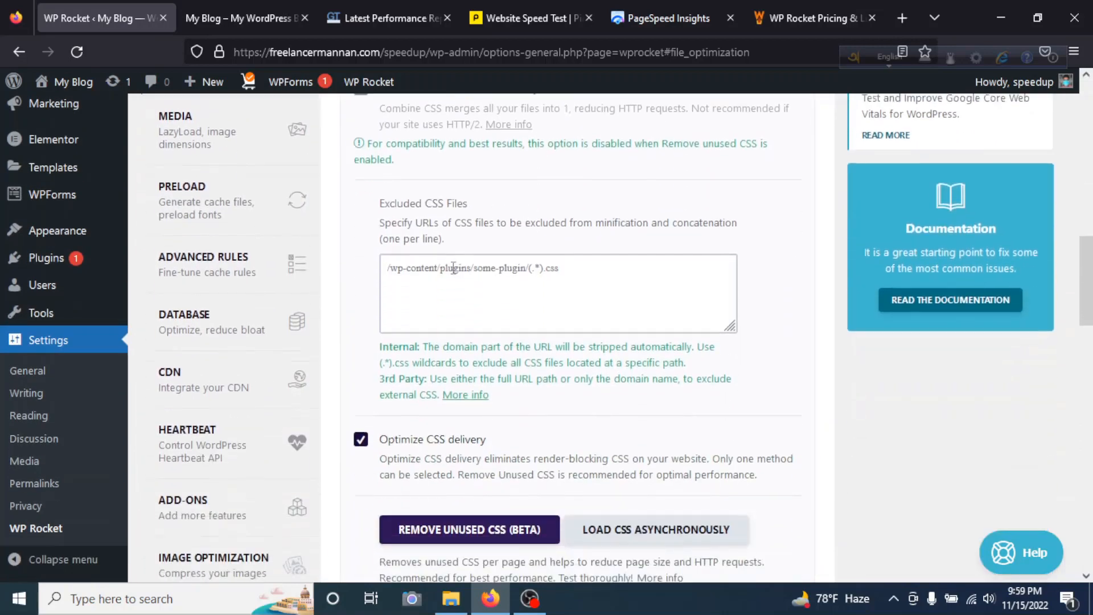
scroll(450, 269, "up", 1)
left_click(209, 238)
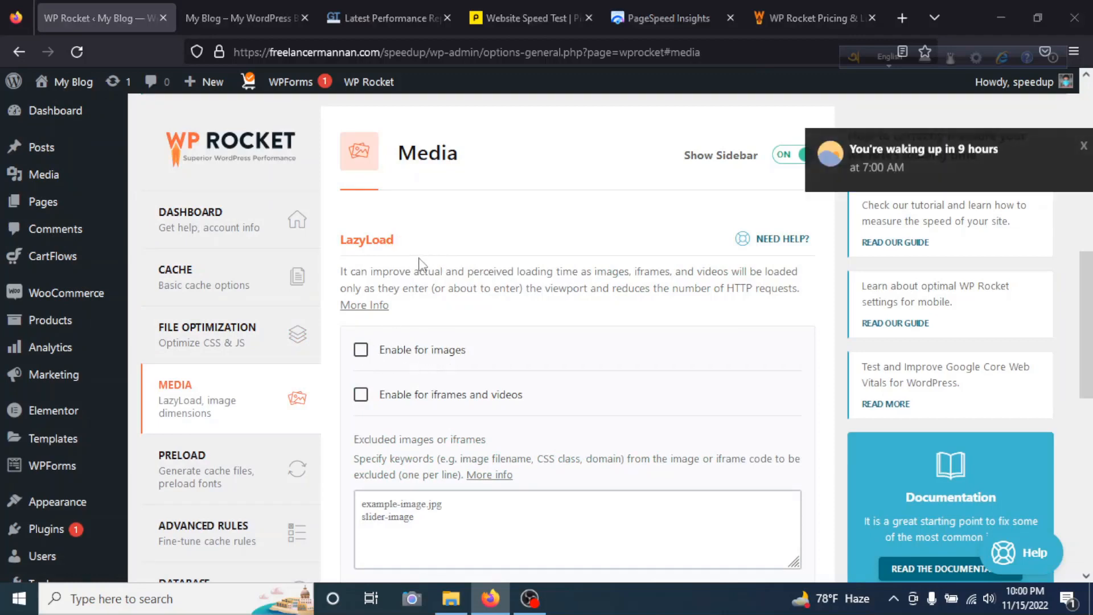
scroll(422, 263, "down", 1)
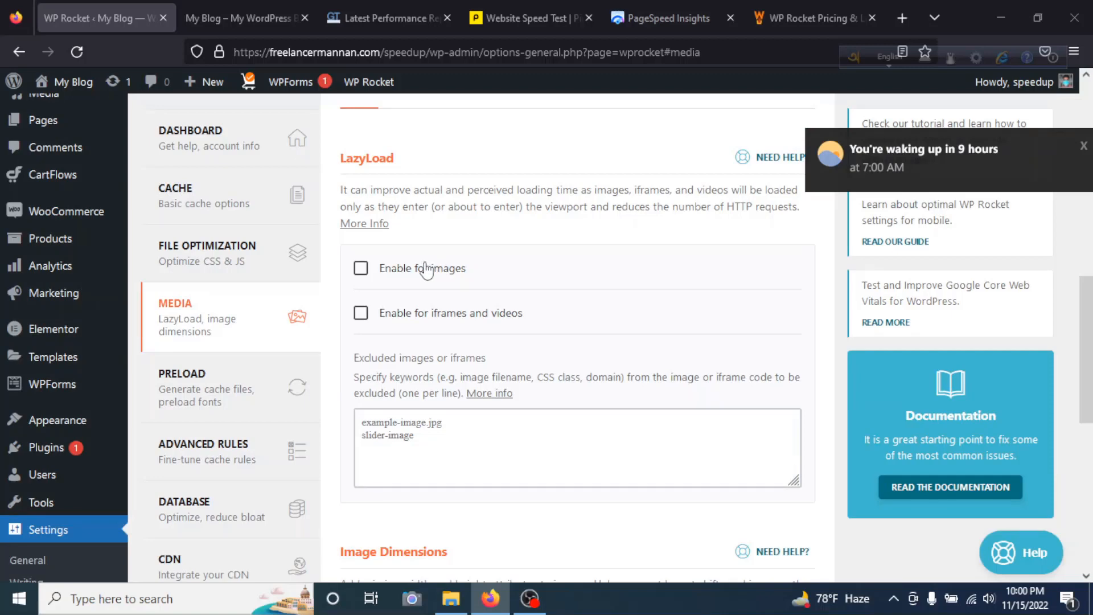
left_click(361, 269)
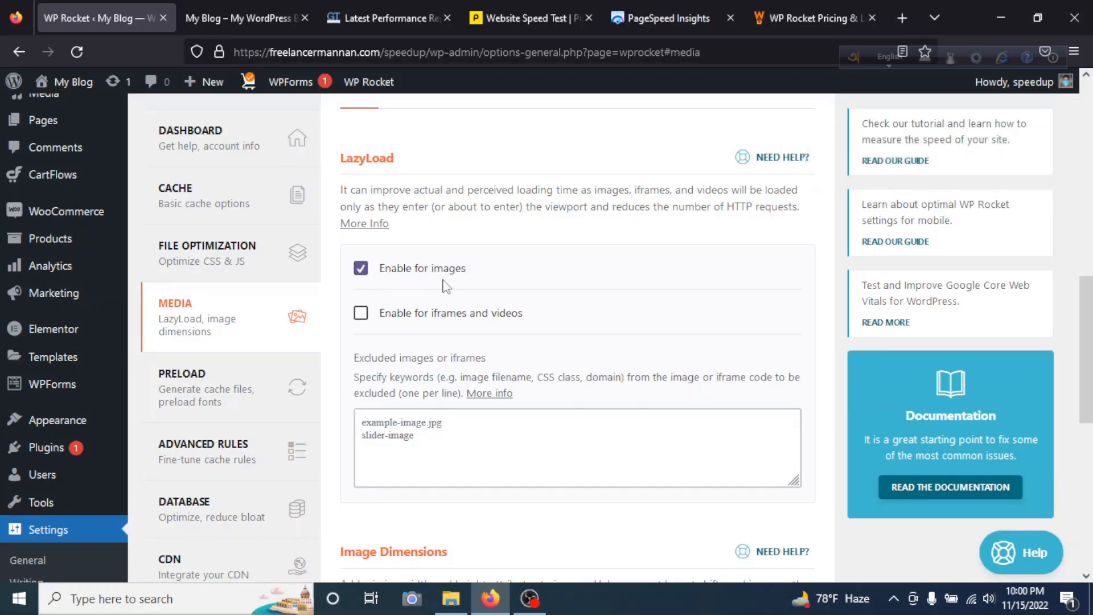
Enable LazyLoad for iframes and videos, replace YouTube iframes with preview images, and save the media settings
scroll(422, 312, "down", 1)
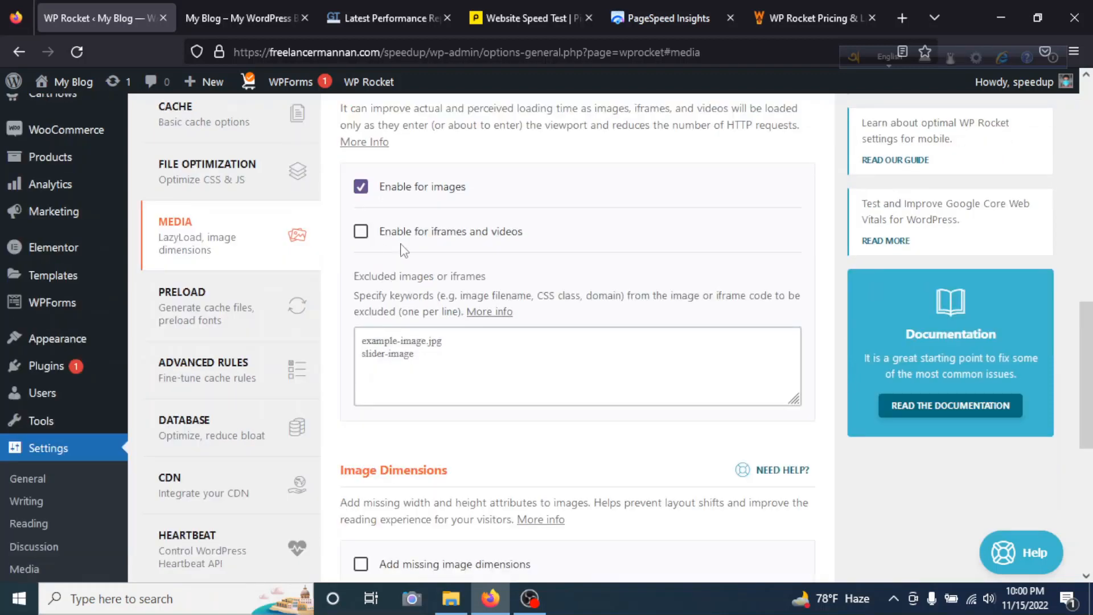
left_click(361, 232)
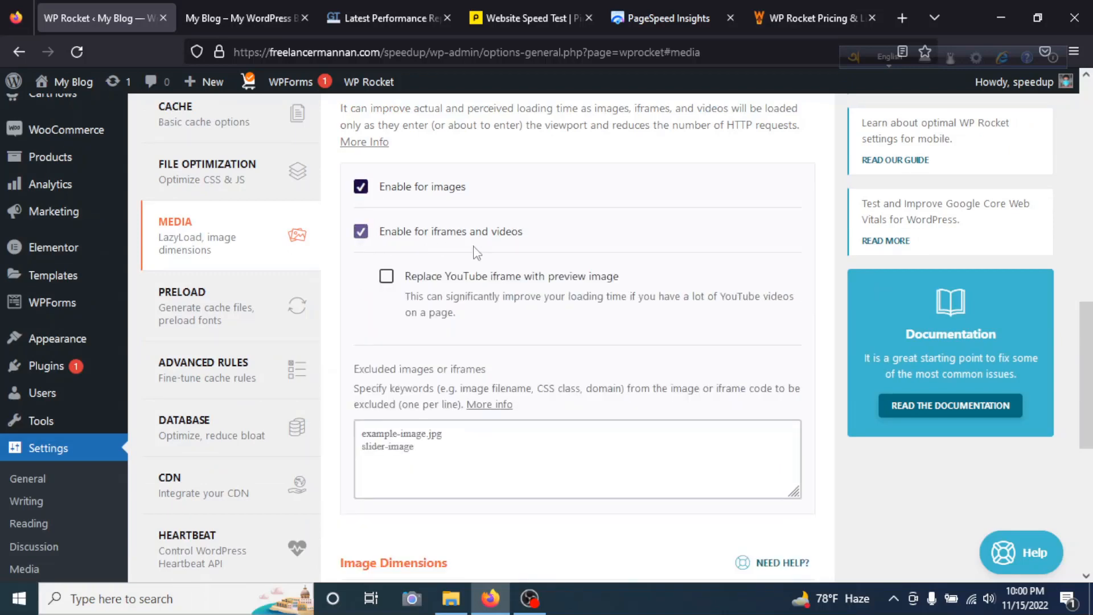
scroll(421, 247, "down", 1)
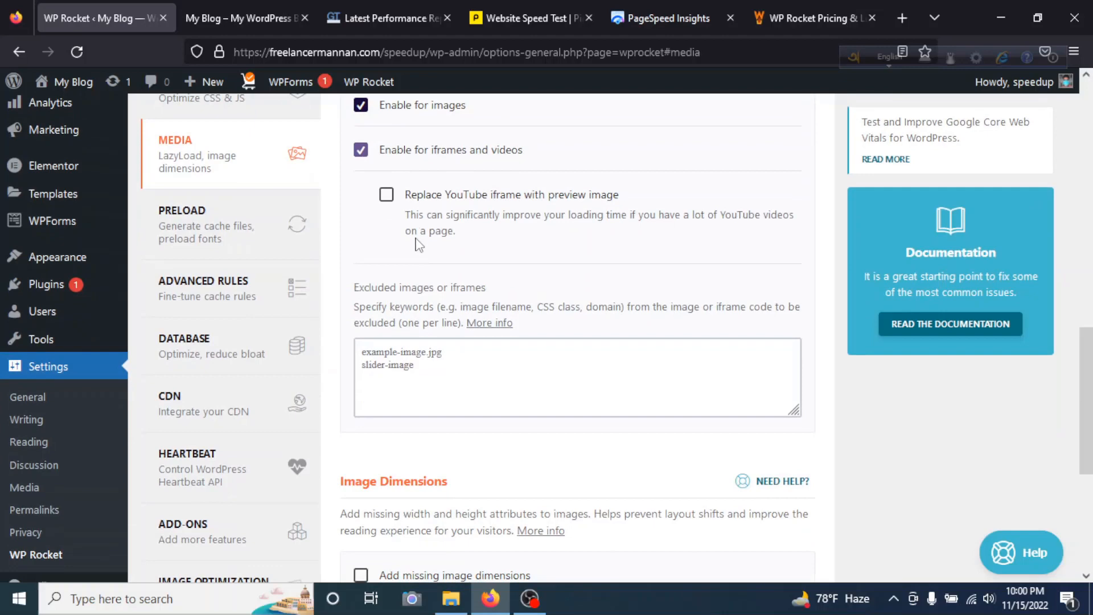
left_click(387, 195)
scroll(511, 220, "down", 1)
scroll(510, 222, "down", 2)
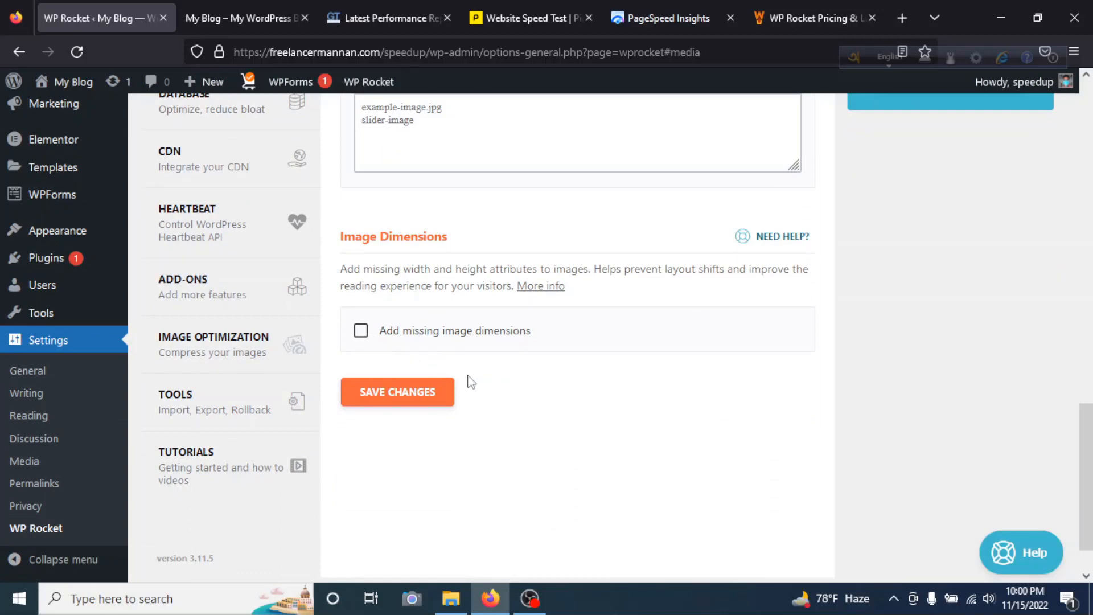
left_click(390, 392)
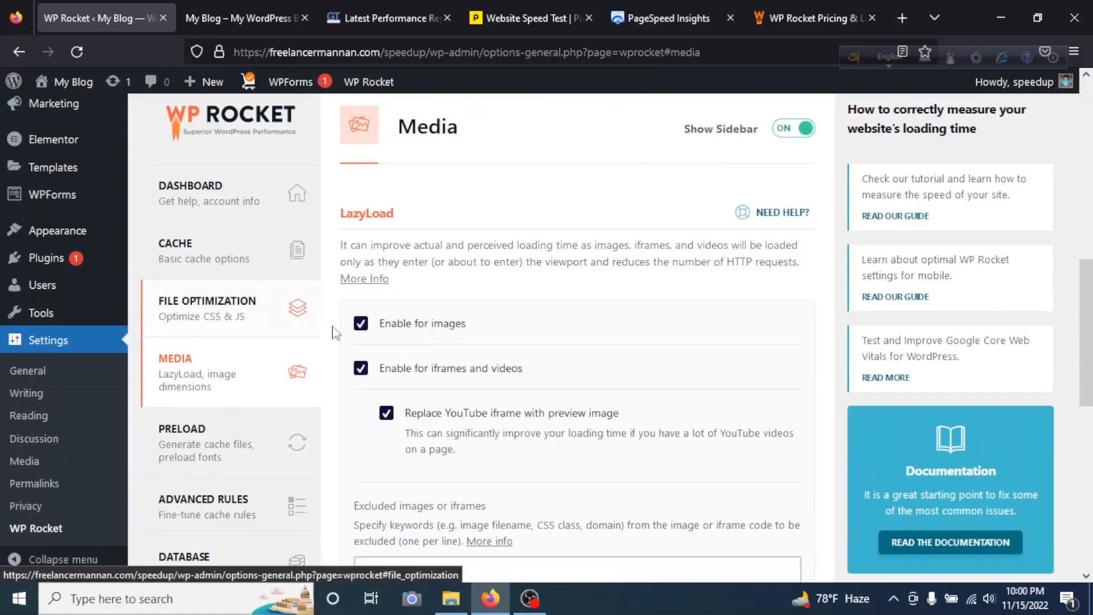
Activate cache preloading and sitemap-based cache preloading in WP Rocket's preload settings
scroll(378, 349, "down", 2)
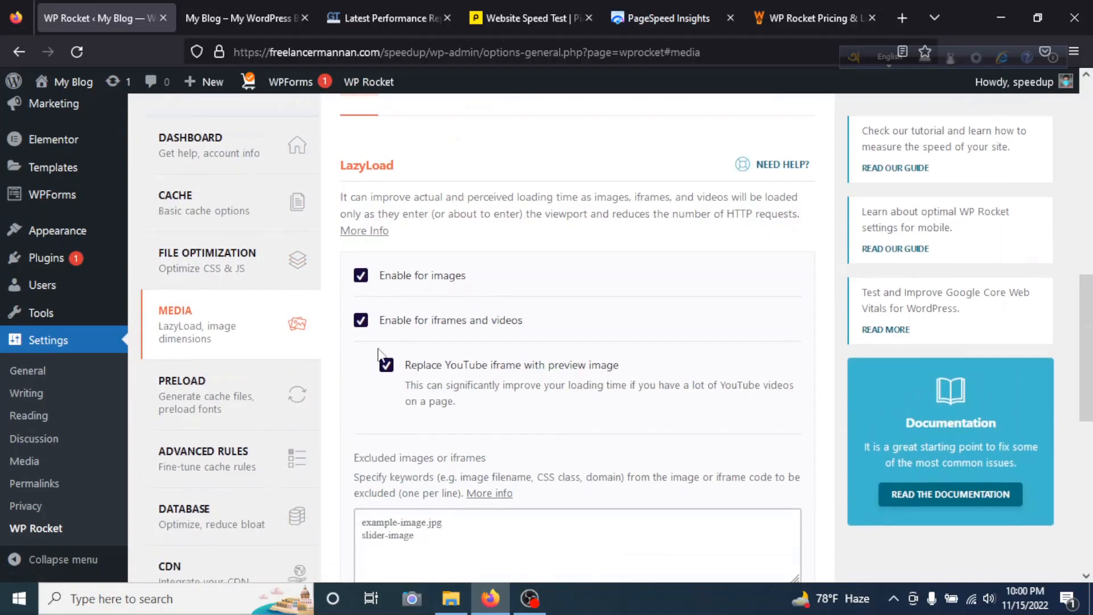
left_click(203, 373)
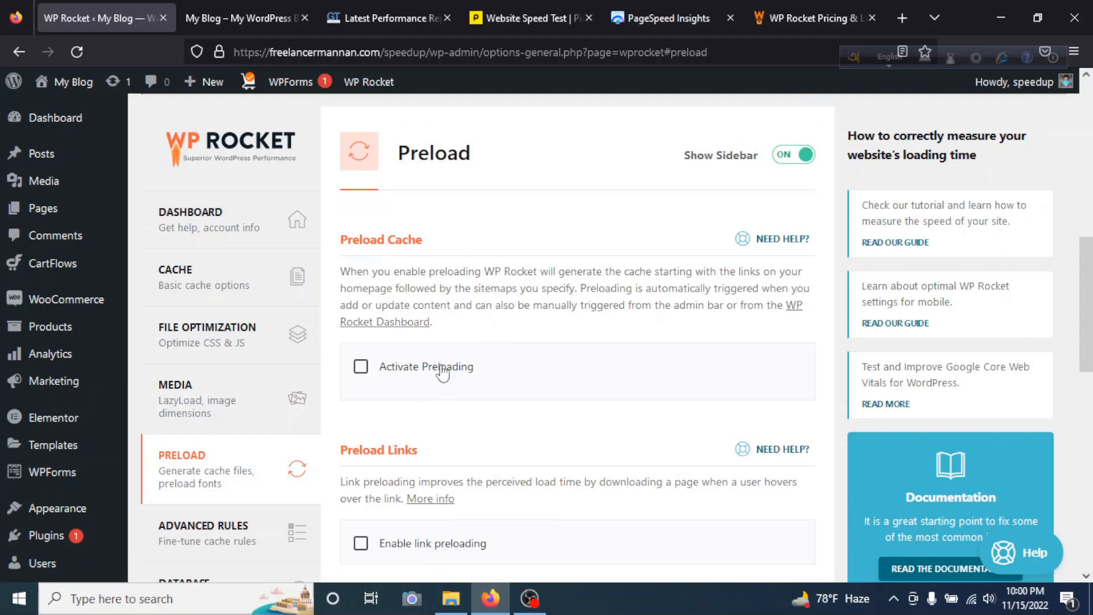
left_click(361, 367)
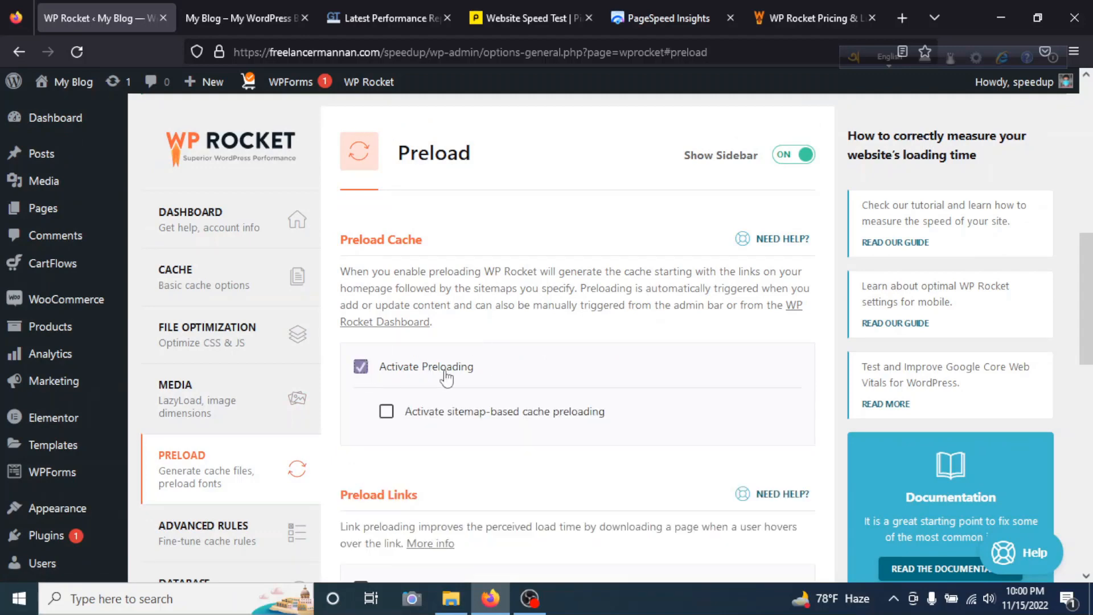
scroll(383, 363, "down", 2)
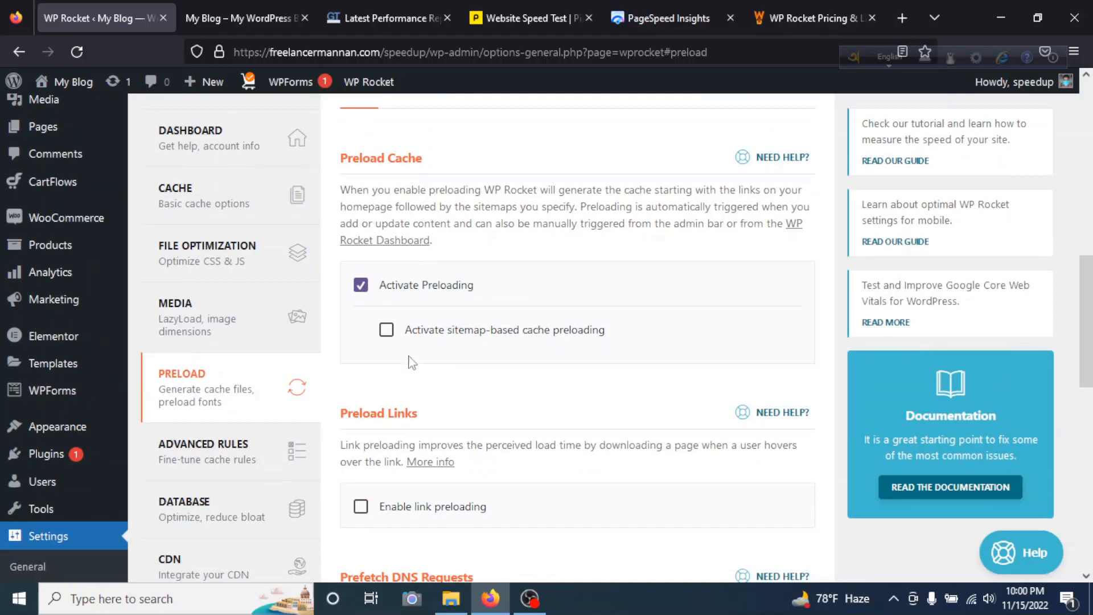
left_click(387, 331)
Enable link preloading and save the preload settings
scroll(495, 345, "down", 4)
scroll(503, 344, "down", 4)
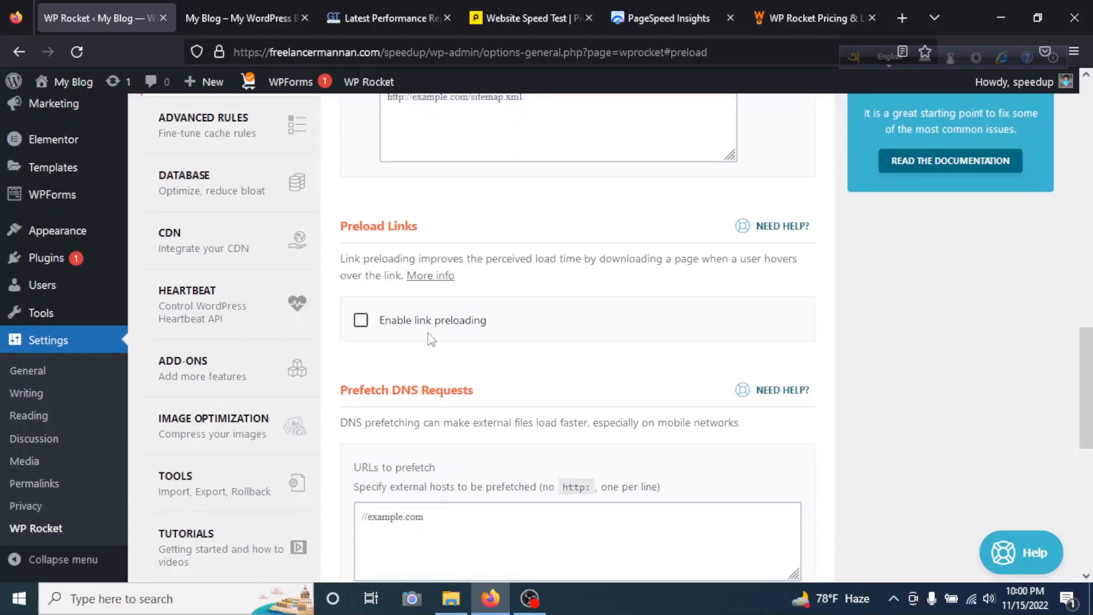
left_click(361, 320)
scroll(507, 336, "down", 10)
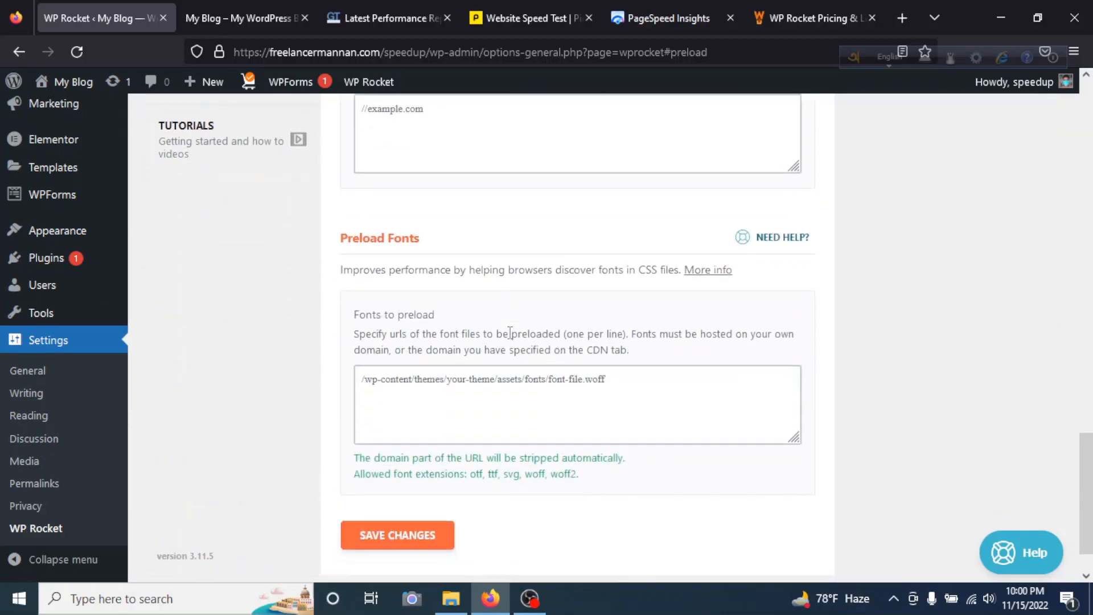
scroll(510, 333, "down", 2)
left_click(385, 481)
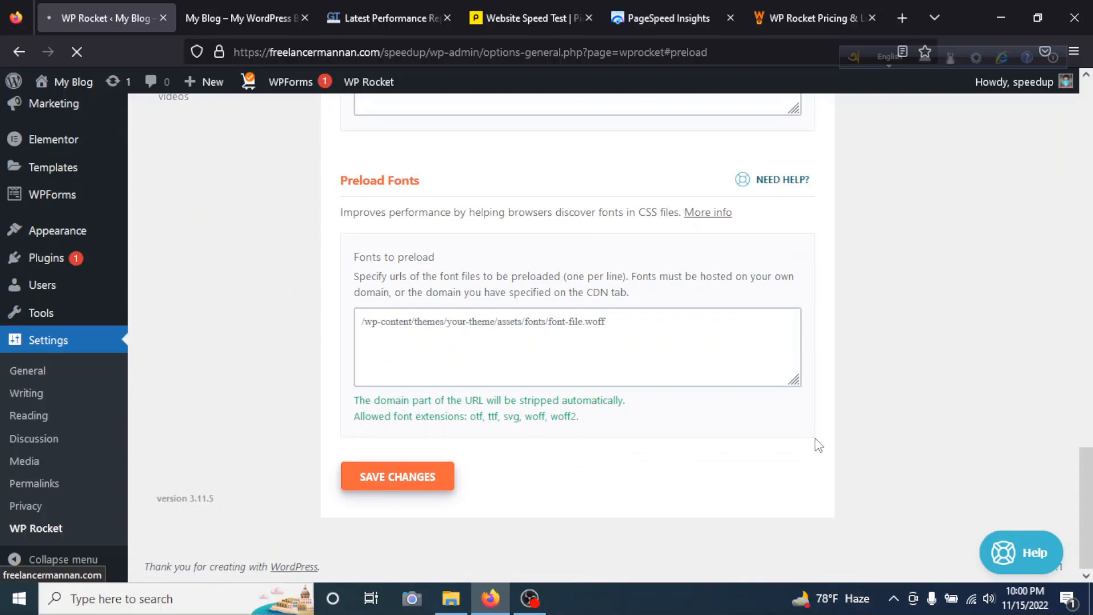
Review WP Rocket's advanced cache rules, from the never-cache URLs to the cache query strings
scroll(545, 264, "down", 10)
scroll(381, 294, "up", 5)
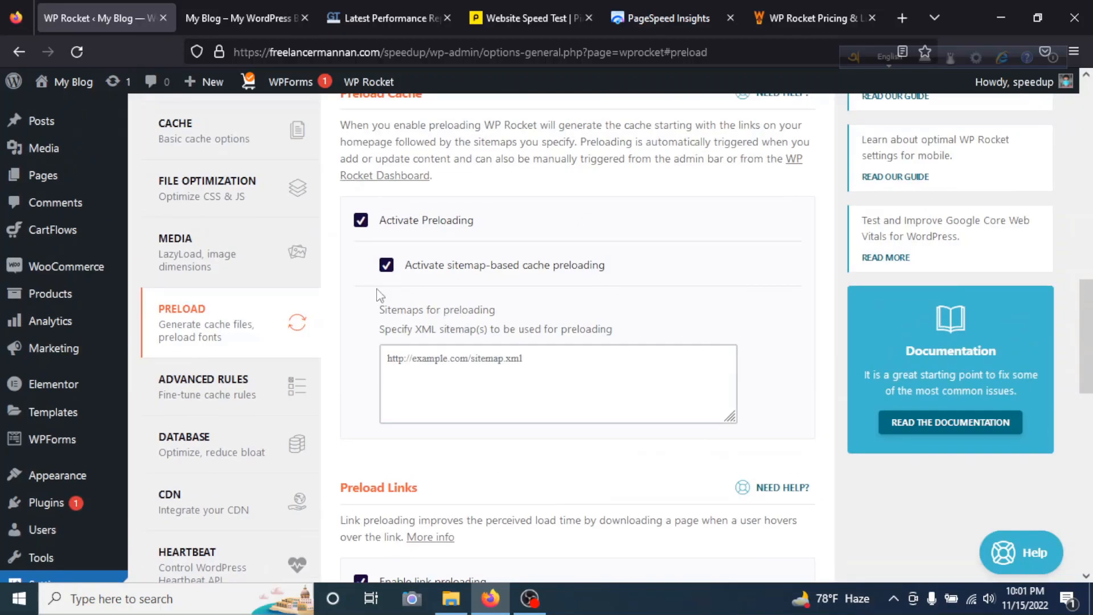
left_click(230, 396)
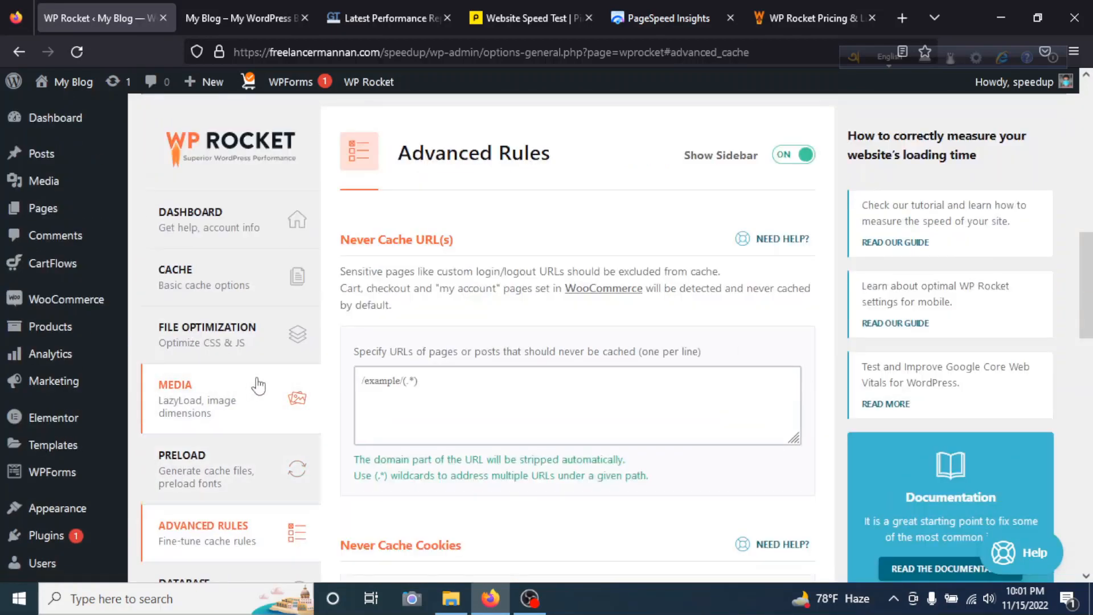
scroll(465, 346, "down", 15)
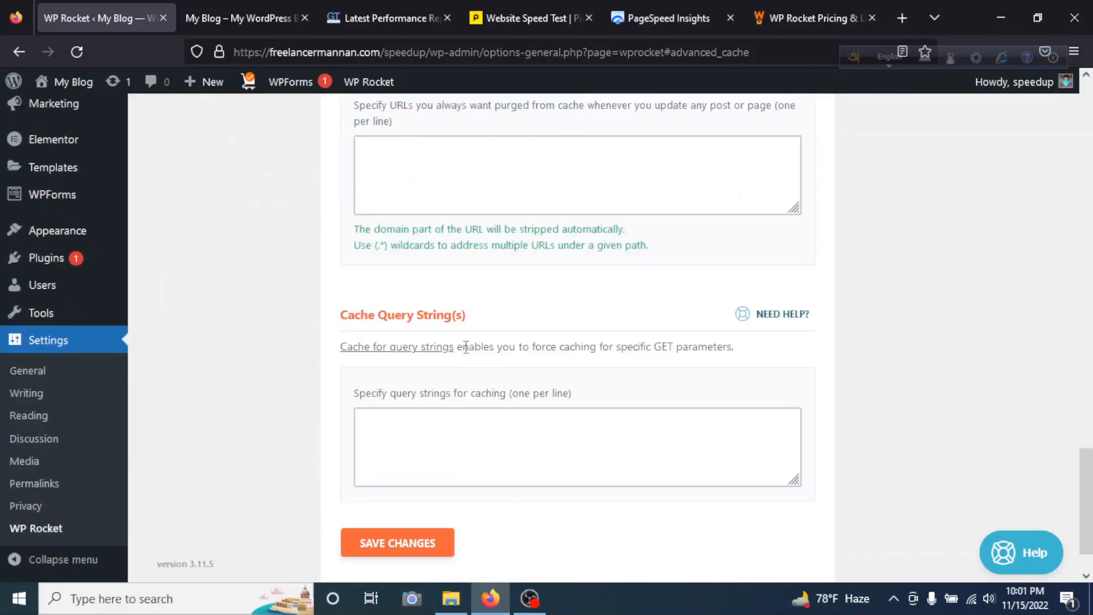
scroll(463, 346, "up", 12)
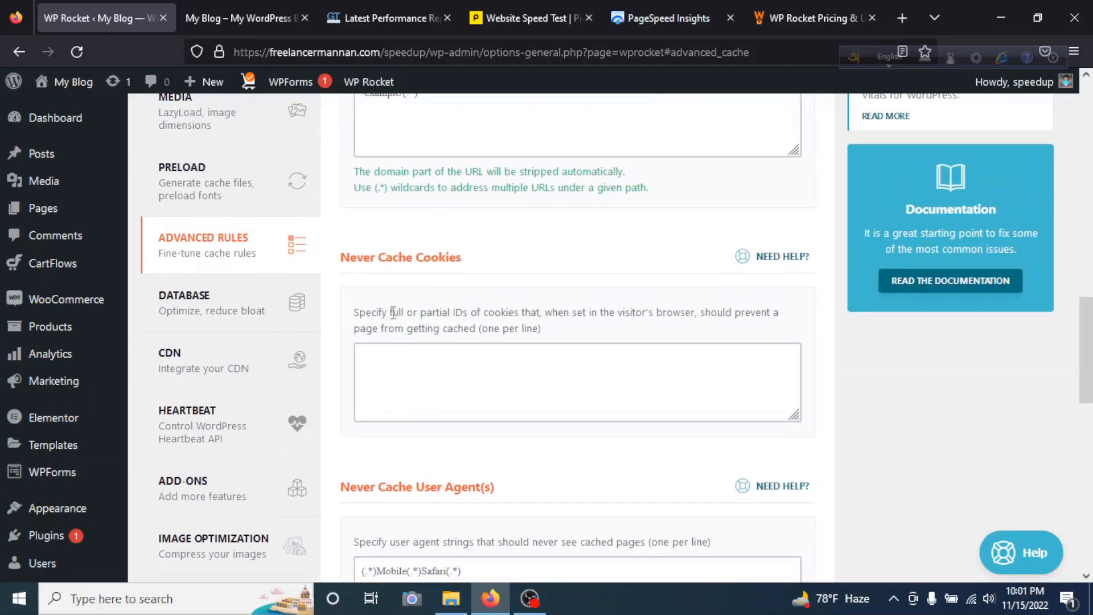
Select revisions, auto drafts and trashed posts for cleanup in WP Rocket's database settings, then save and optimize
left_click(212, 306)
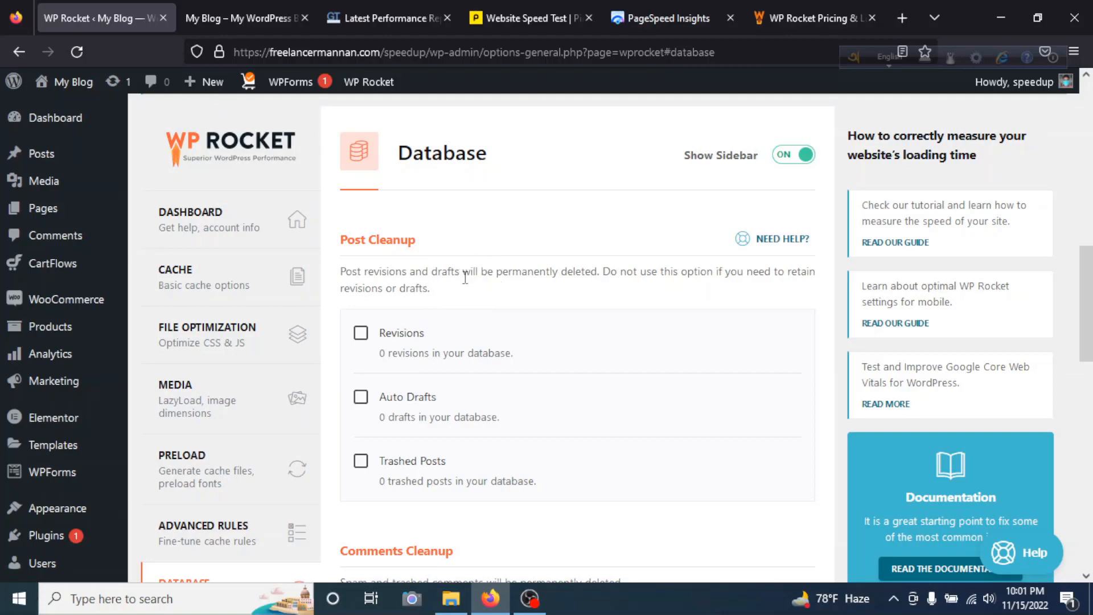
scroll(465, 278, "down", 2)
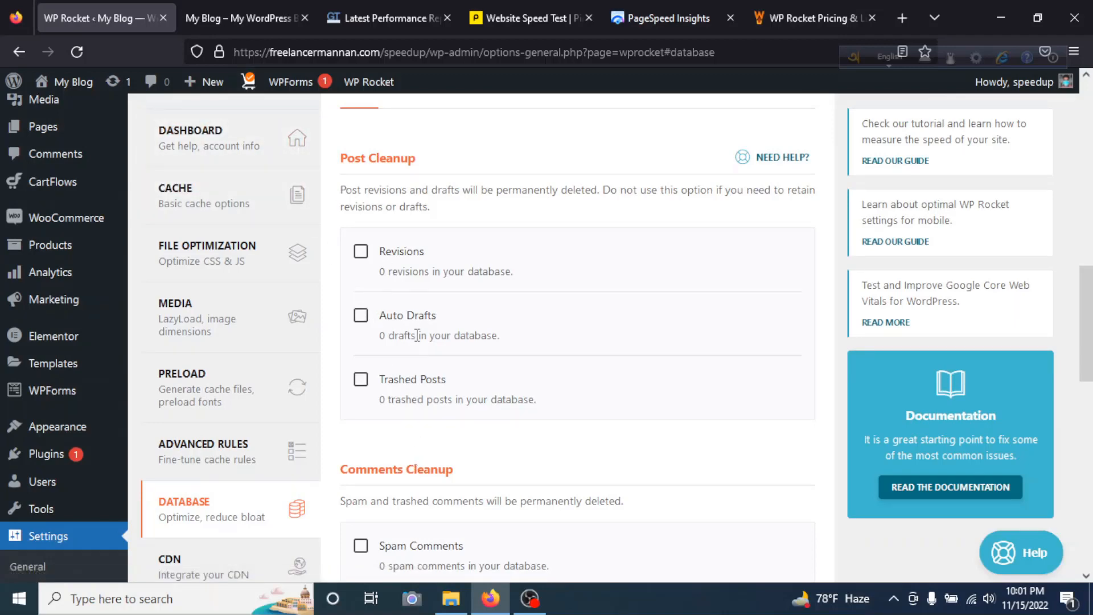
left_click(361, 251)
left_click(361, 316)
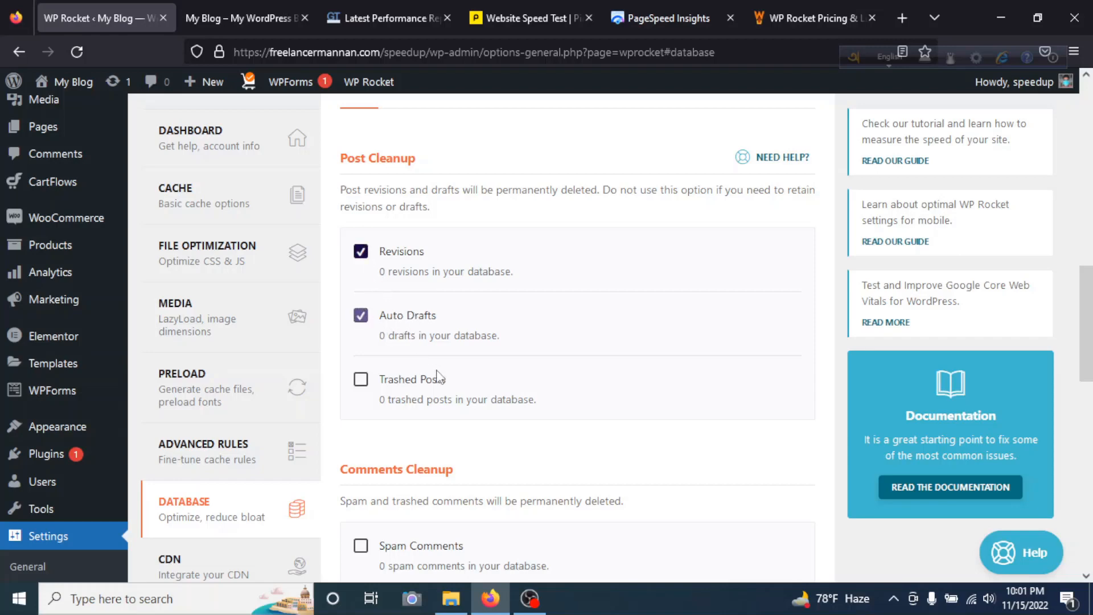
left_click(361, 381)
scroll(513, 387, "down", 7)
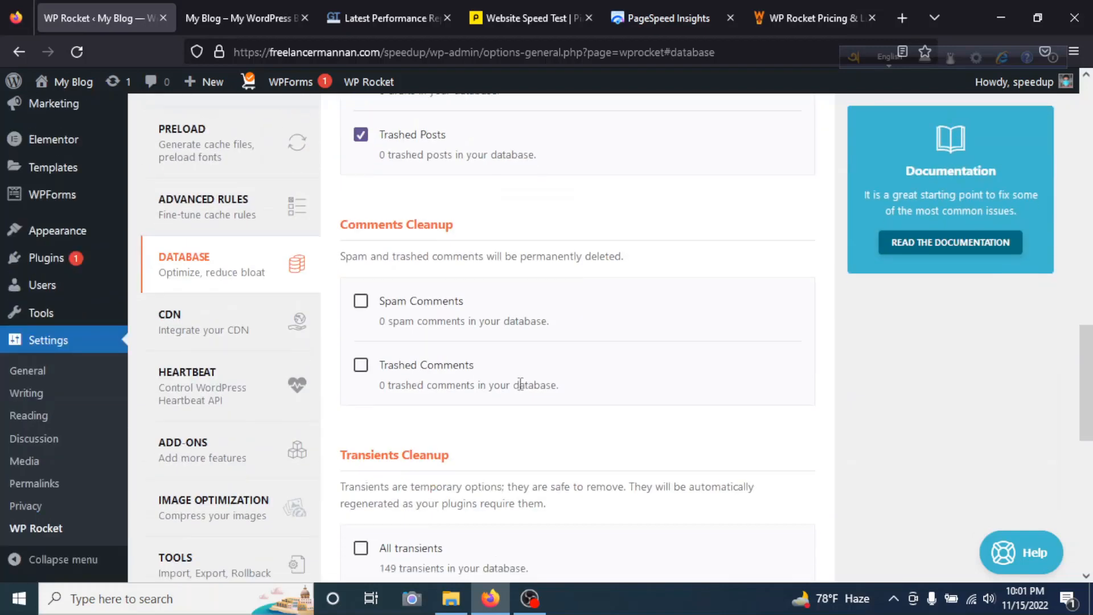
scroll(523, 387, "down", 5)
left_click(433, 450)
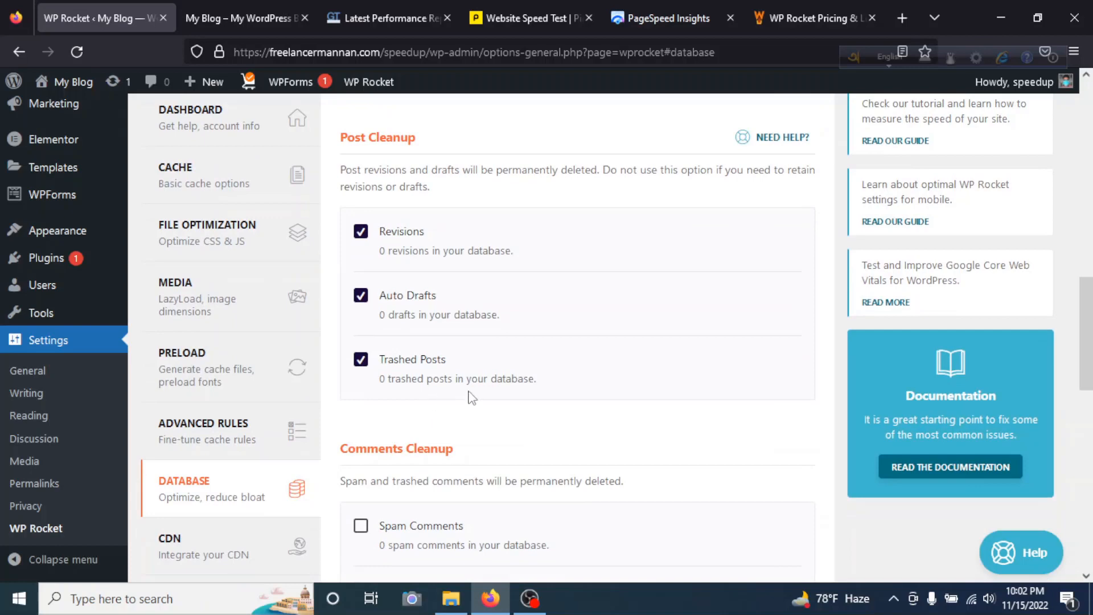
Select spam comments and trashed comments for the database's comments cleanup
scroll(471, 397, "down", 3)
scroll(471, 387, "up", 3)
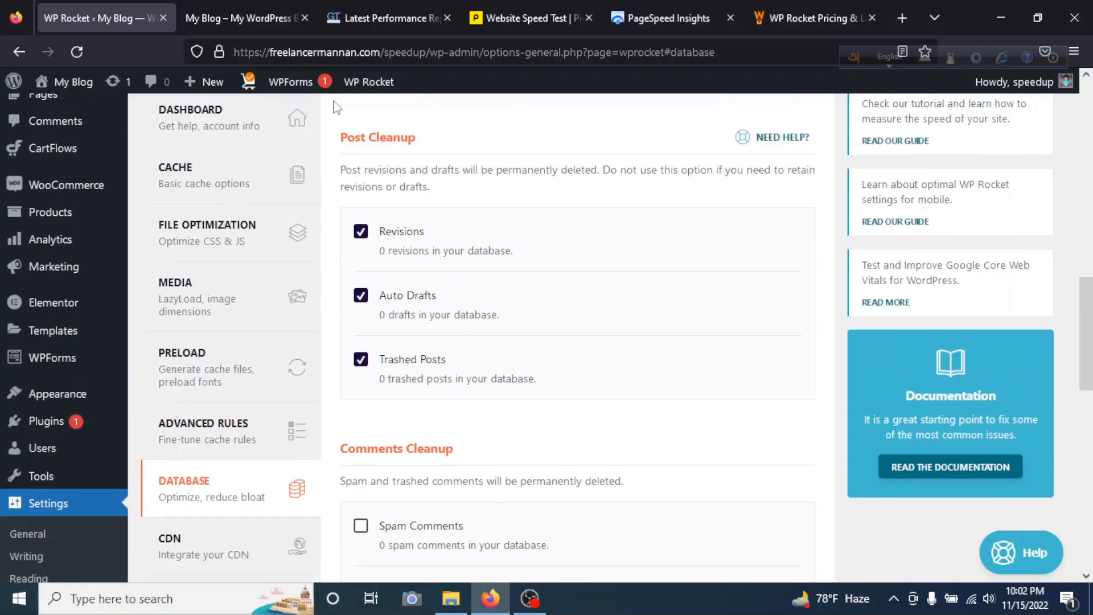
scroll(477, 322, "down", 3)
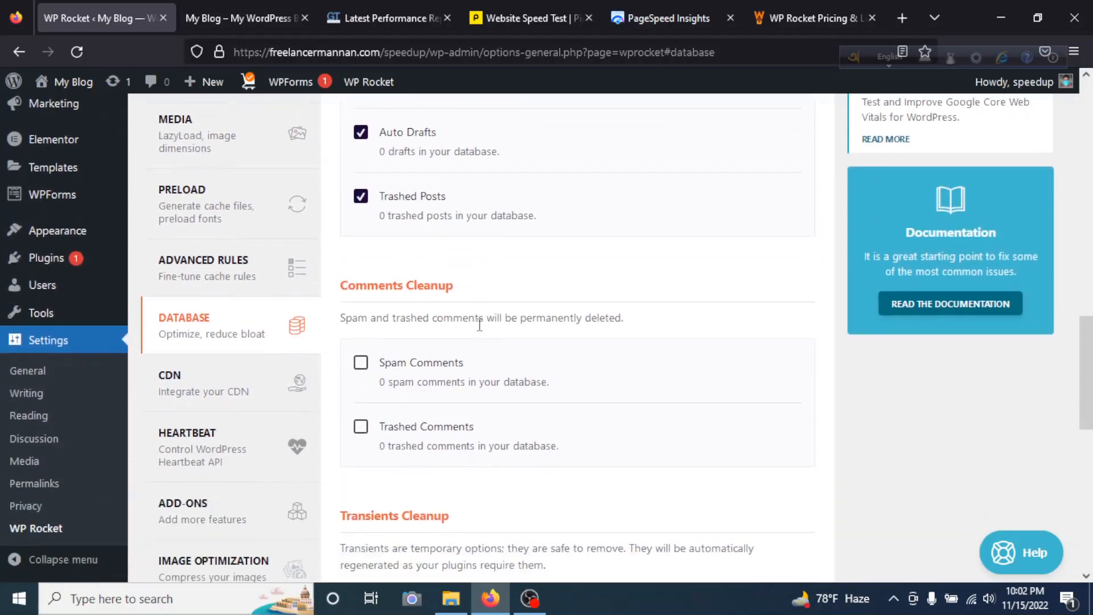
left_click(381, 373)
scroll(440, 378, "down", 3)
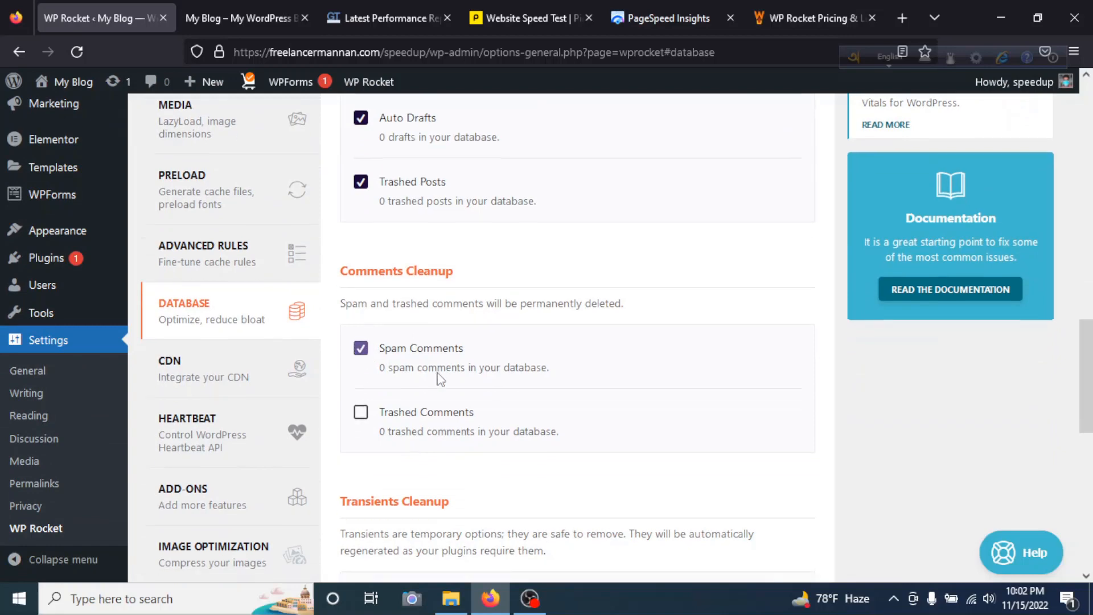
left_click(369, 267)
scroll(469, 302, "down", 2)
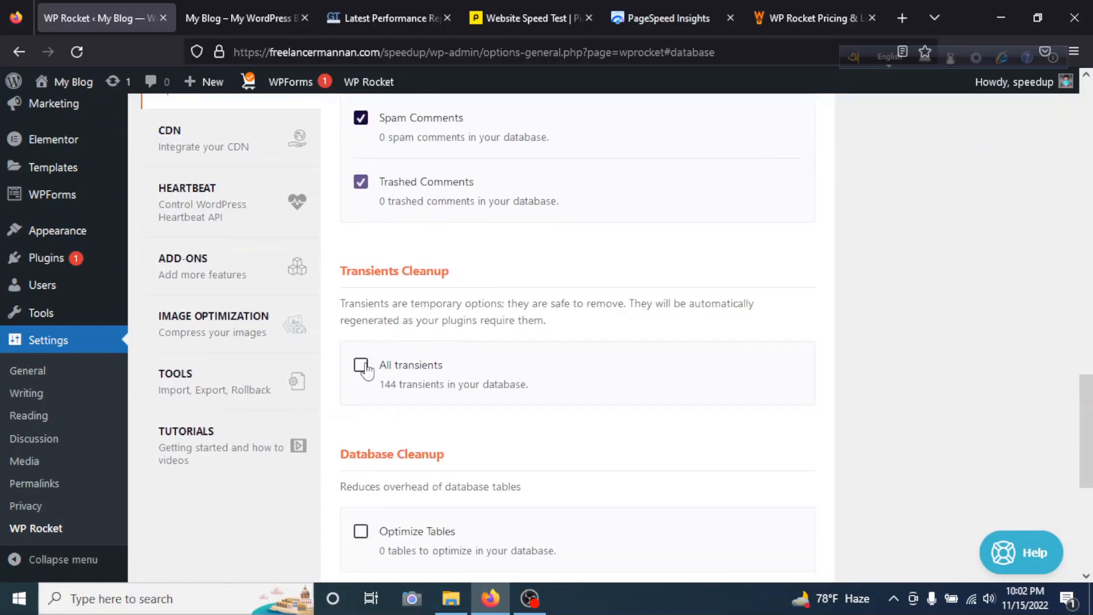
Include all transients and table optimization in the database cleanup, then save the changes and run the optimization
left_click(365, 369)
scroll(488, 374, "down", 3)
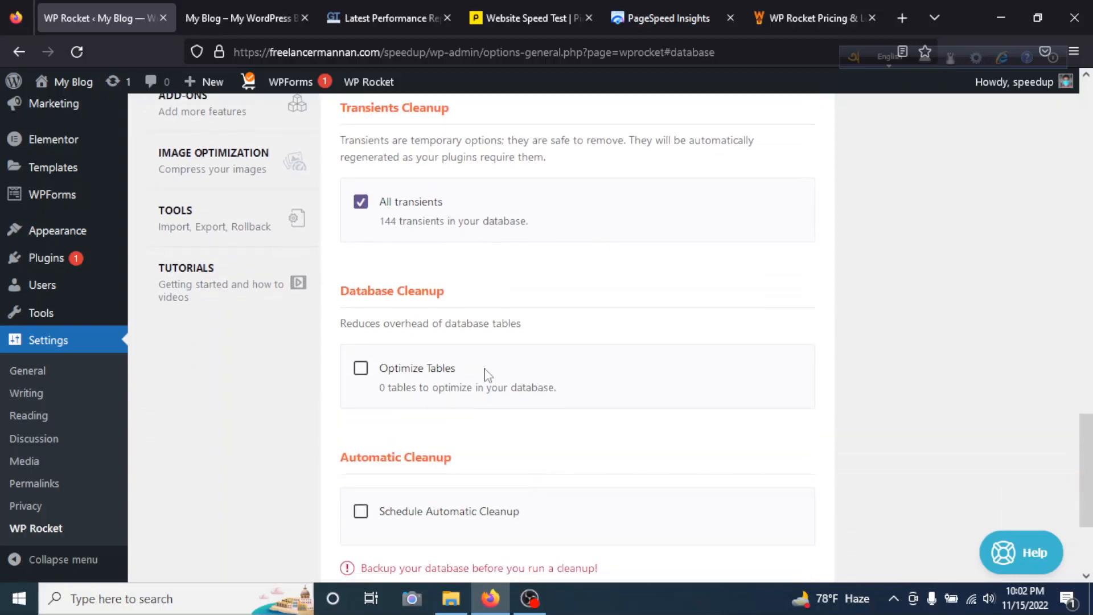
left_click(361, 370)
scroll(581, 371, "down", 3)
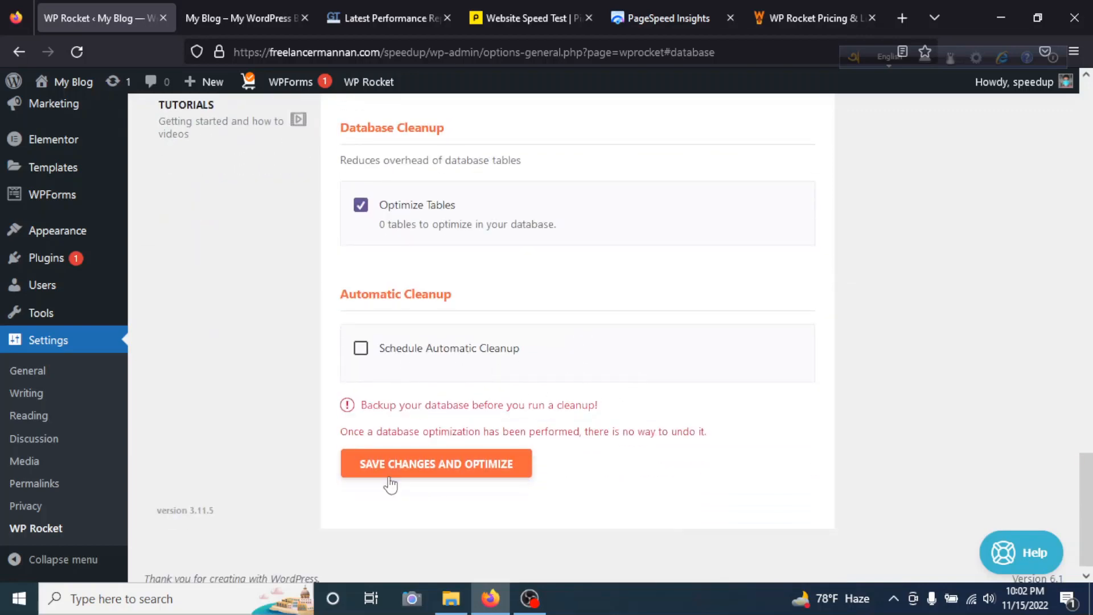
left_click(481, 475)
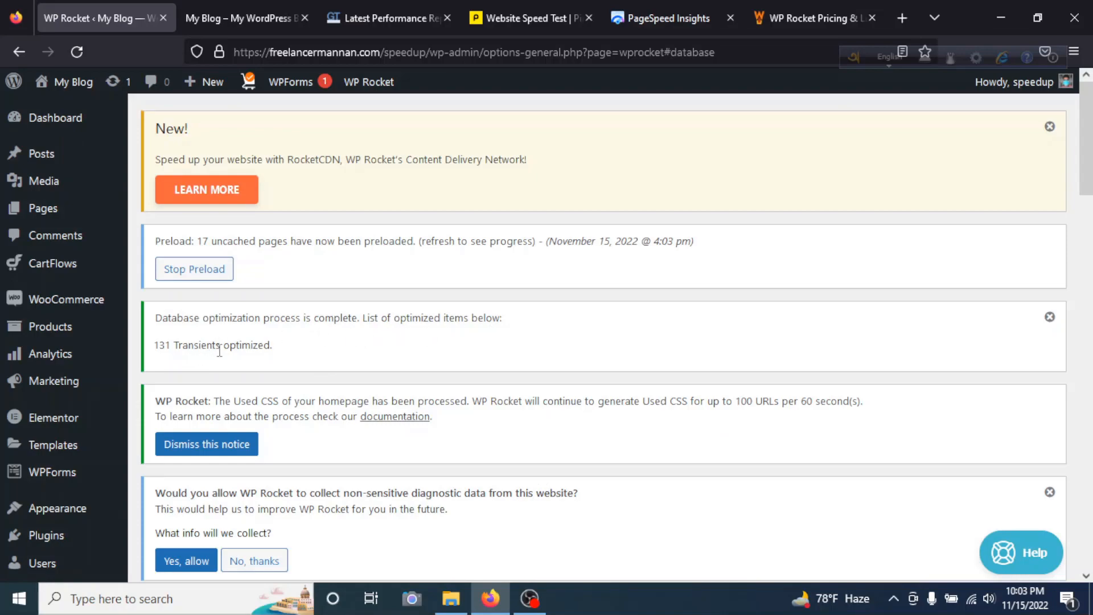
Open WP Rocket's CDN settings and examine the RocketCDN offer and the Content Delivery Network and CNAME options
scroll(319, 356, "down", 15)
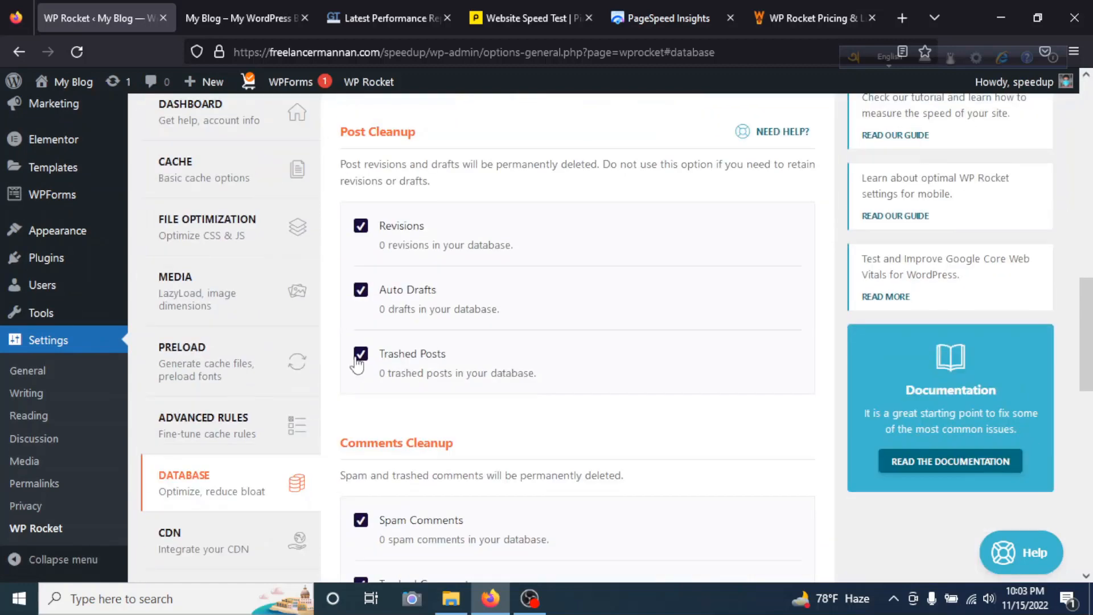
scroll(359, 356, "down", 4)
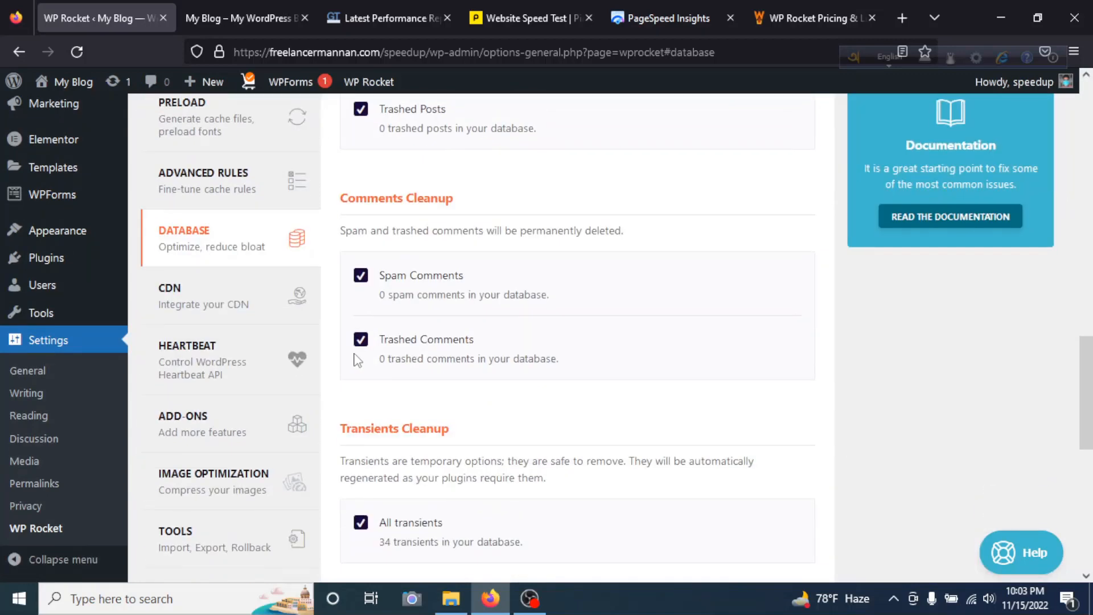
left_click(187, 309)
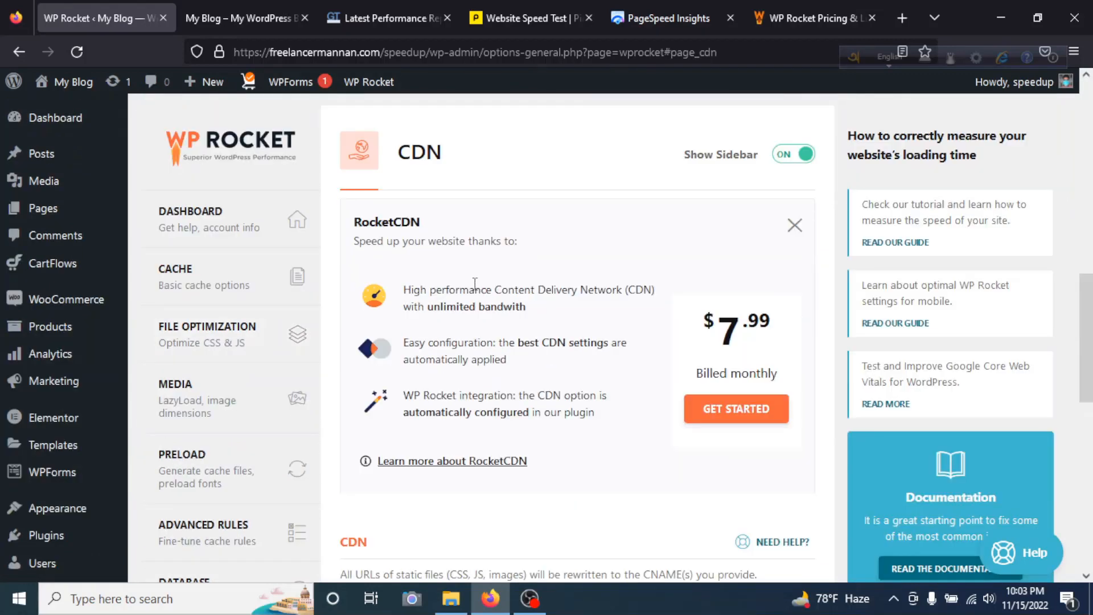
scroll(481, 284, "down", 4)
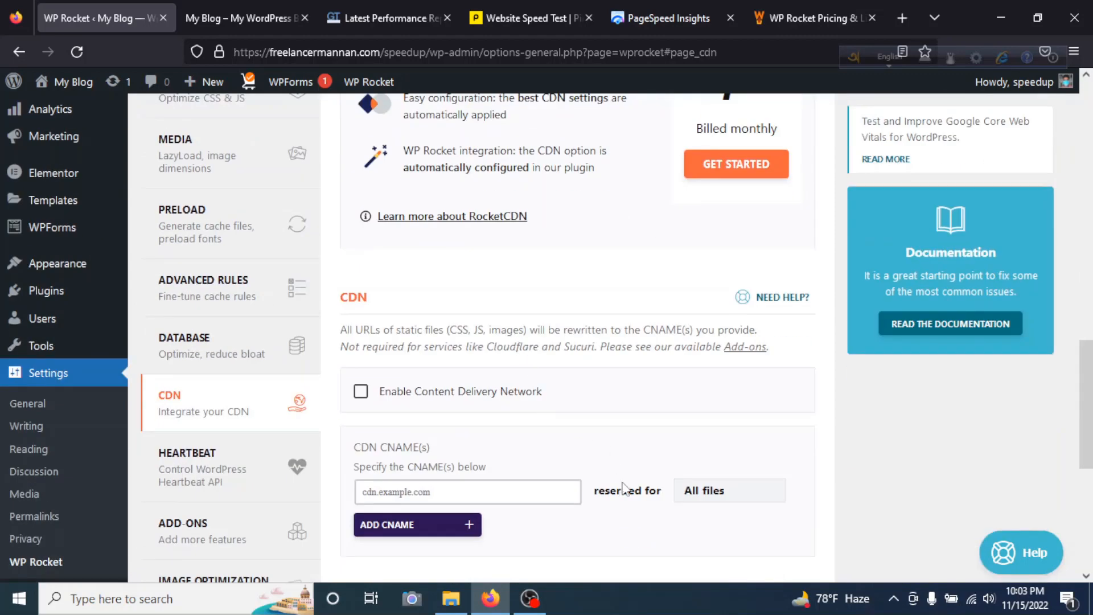
scroll(592, 513, "up", 3)
scroll(594, 493, "down", 3)
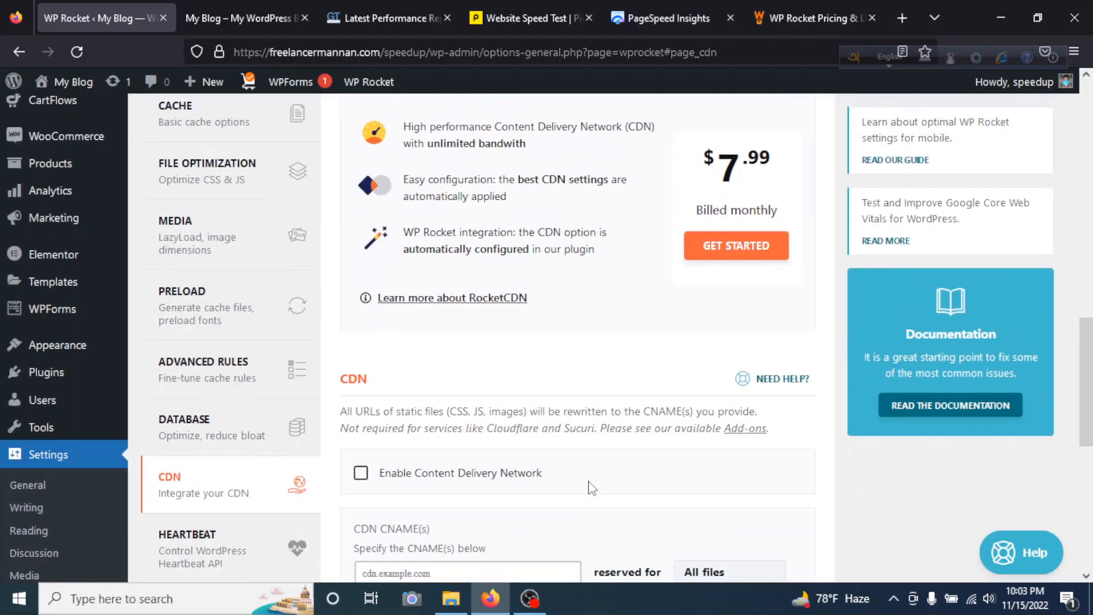
scroll(557, 449, "up", 1)
scroll(444, 456, "up", 3)
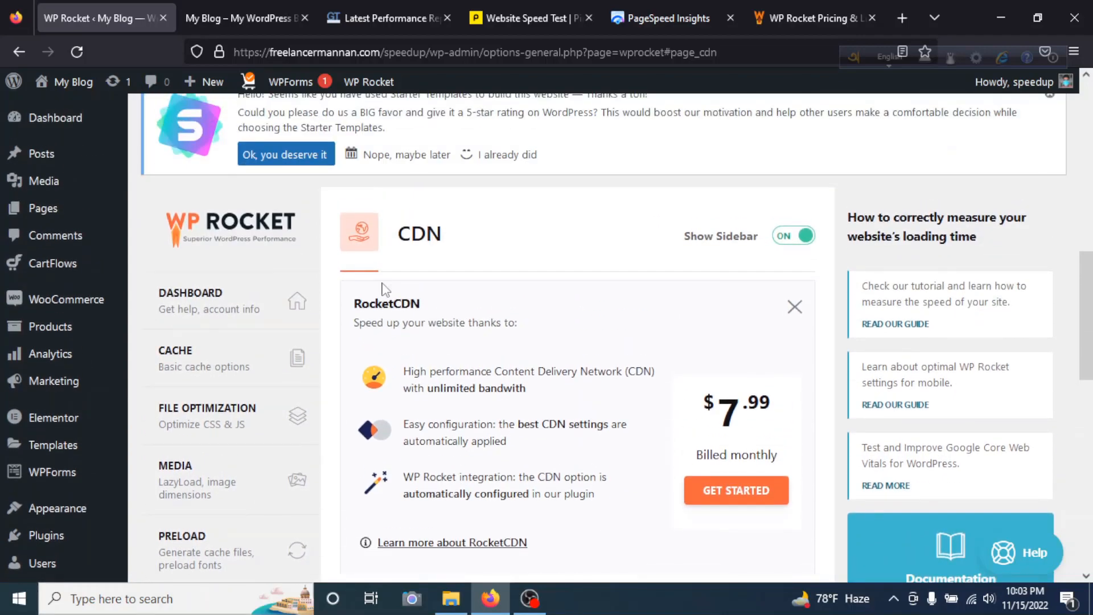
scroll(381, 351, "down", 5)
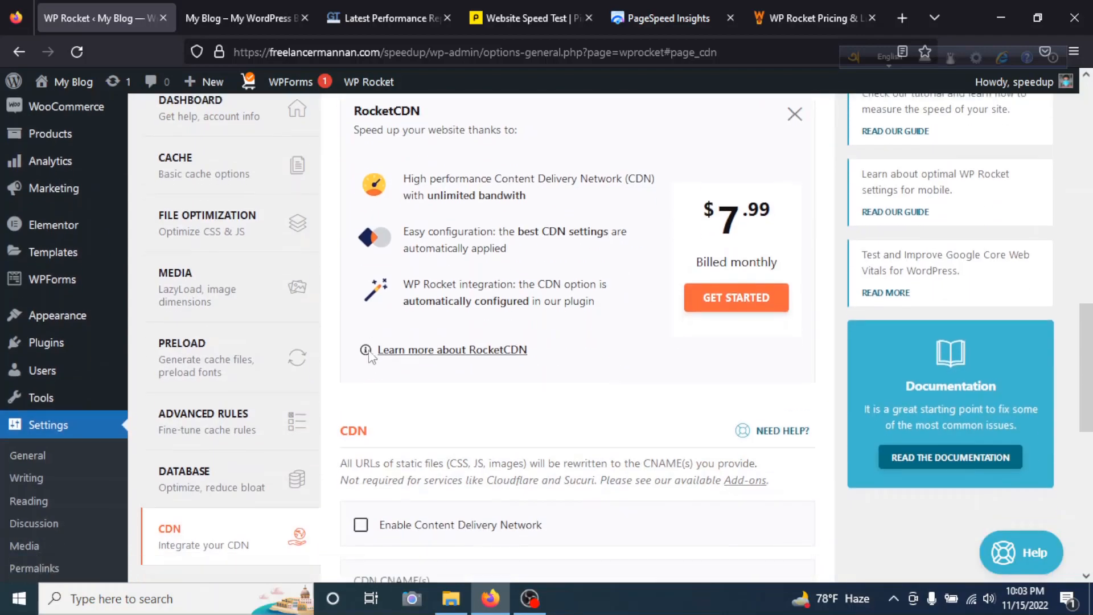
Enable Control Heartbeat in WP Rocket's Heartbeat settings and save the changes
left_click(233, 382)
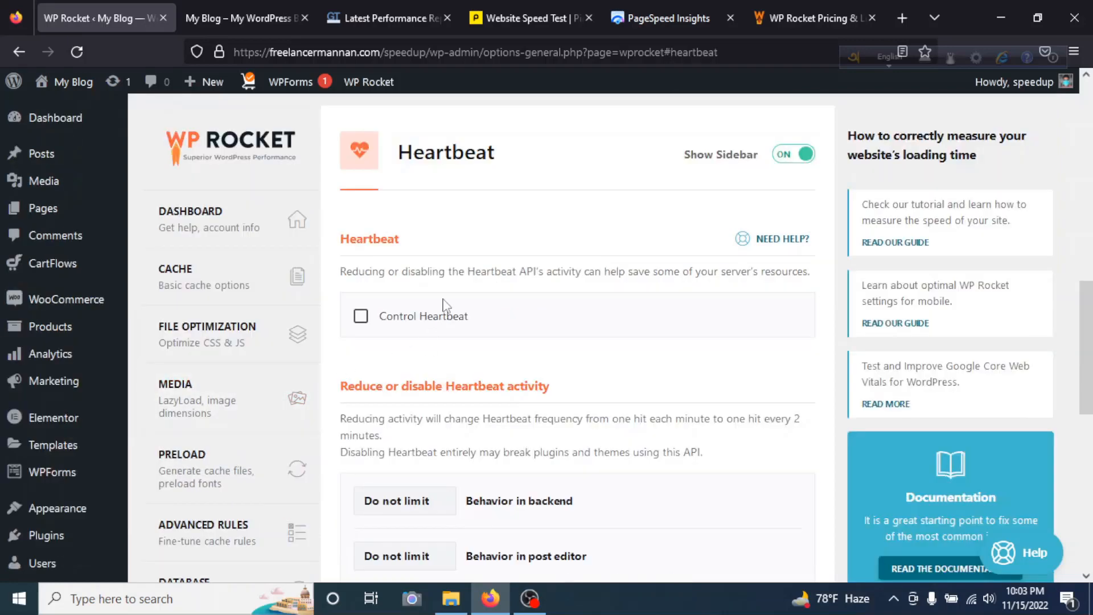
left_click(361, 316)
scroll(453, 348, "down", 3)
left_click(381, 437)
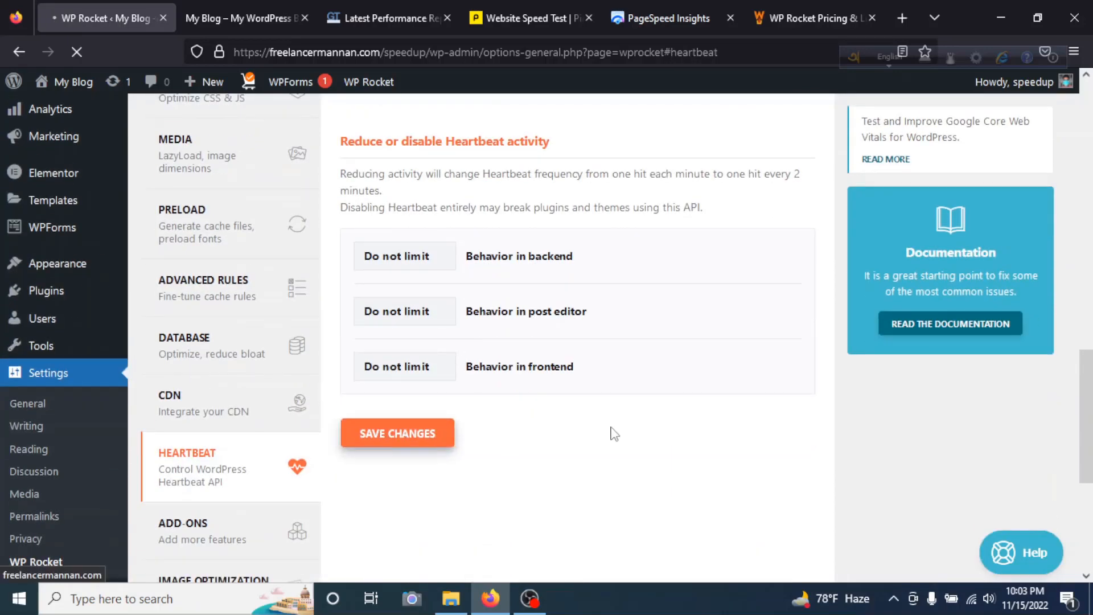
scroll(463, 378, "down", 5)
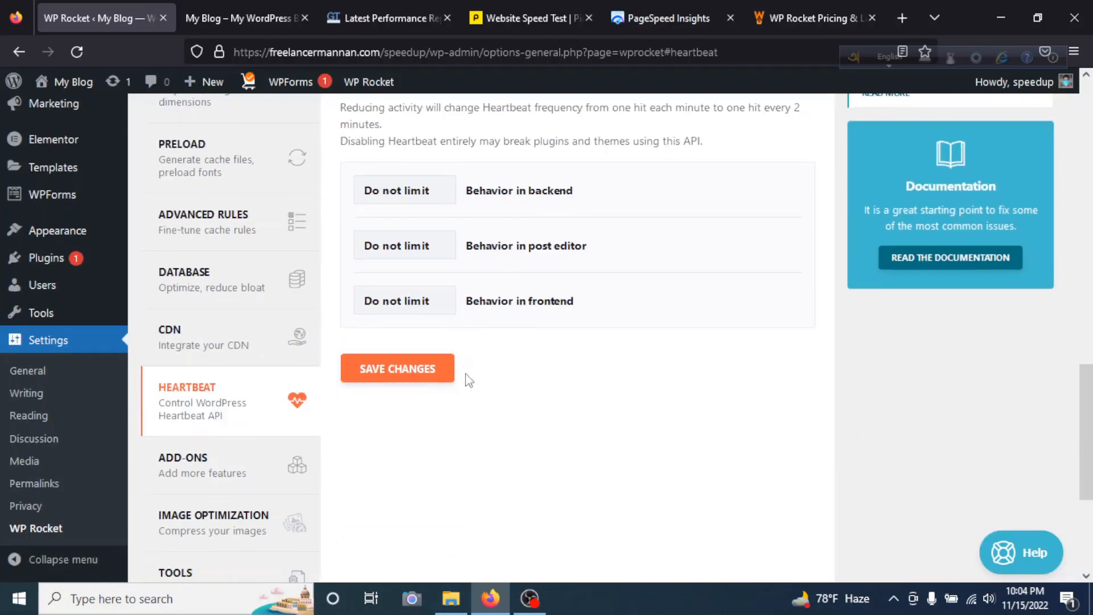
Open WP Rocket's Add-ons page and examine the Varnish, WebP Compatibility, Cloudflare and Sucuri add-ons
left_click(187, 328)
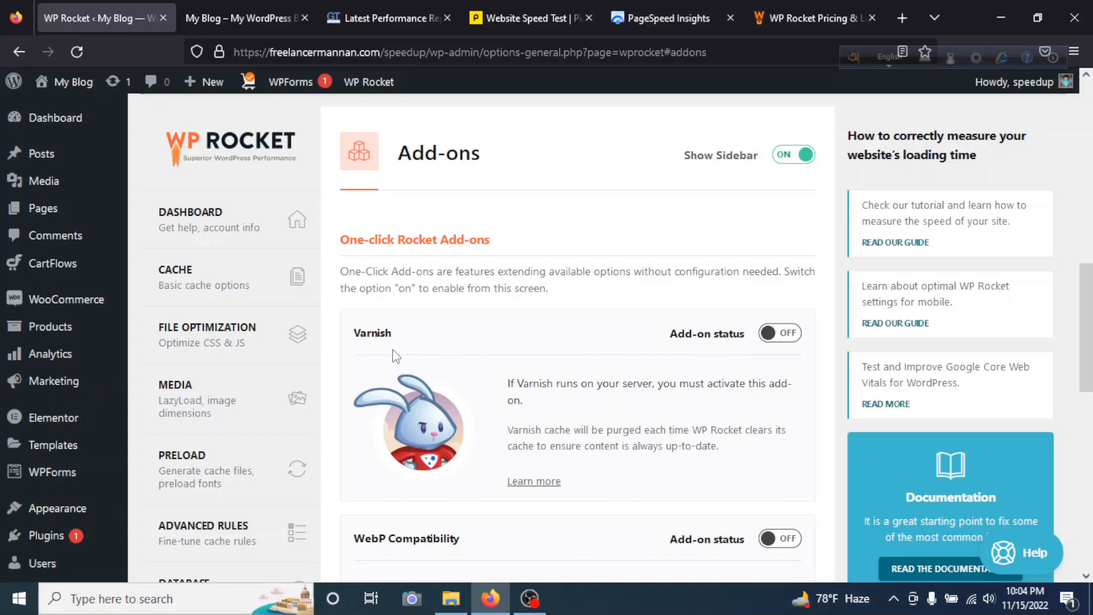
scroll(416, 356, "down", 3)
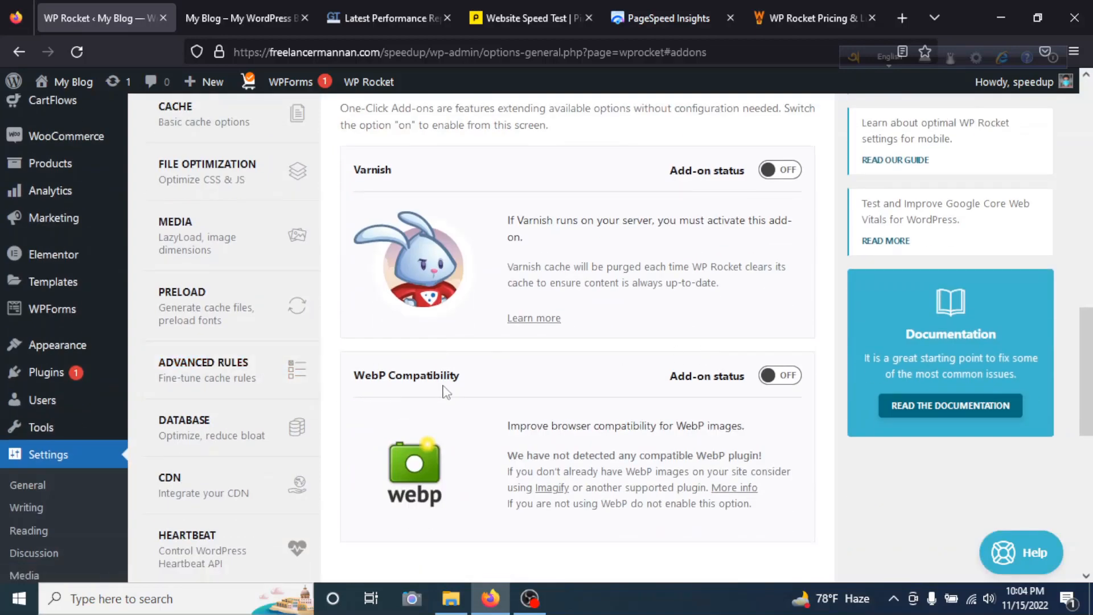
scroll(607, 395, "down", 5)
scroll(592, 399, "down", 4)
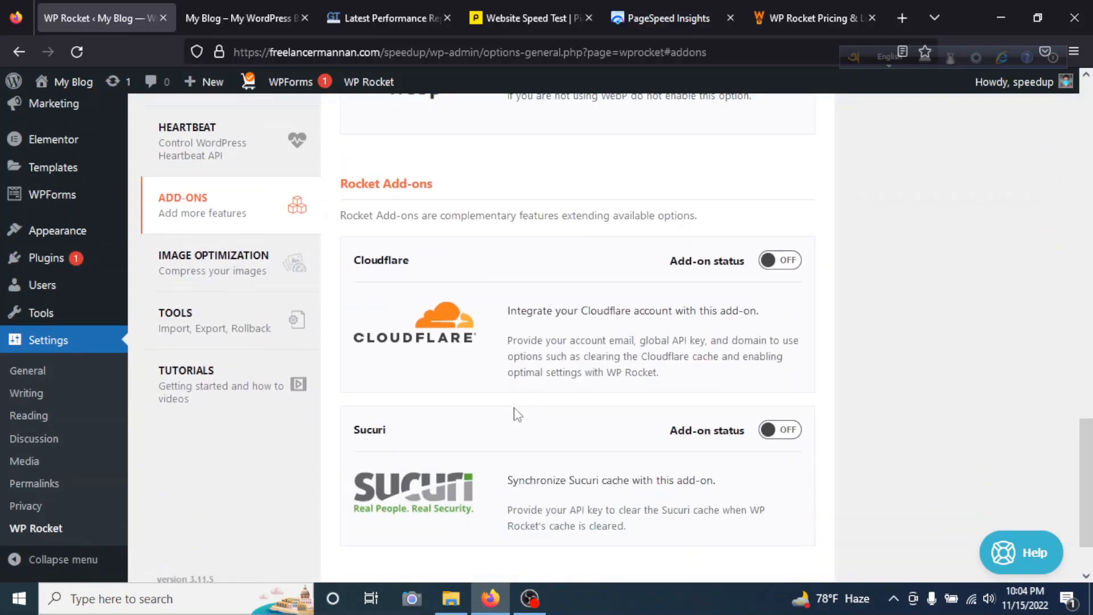
scroll(620, 376, "up", 15)
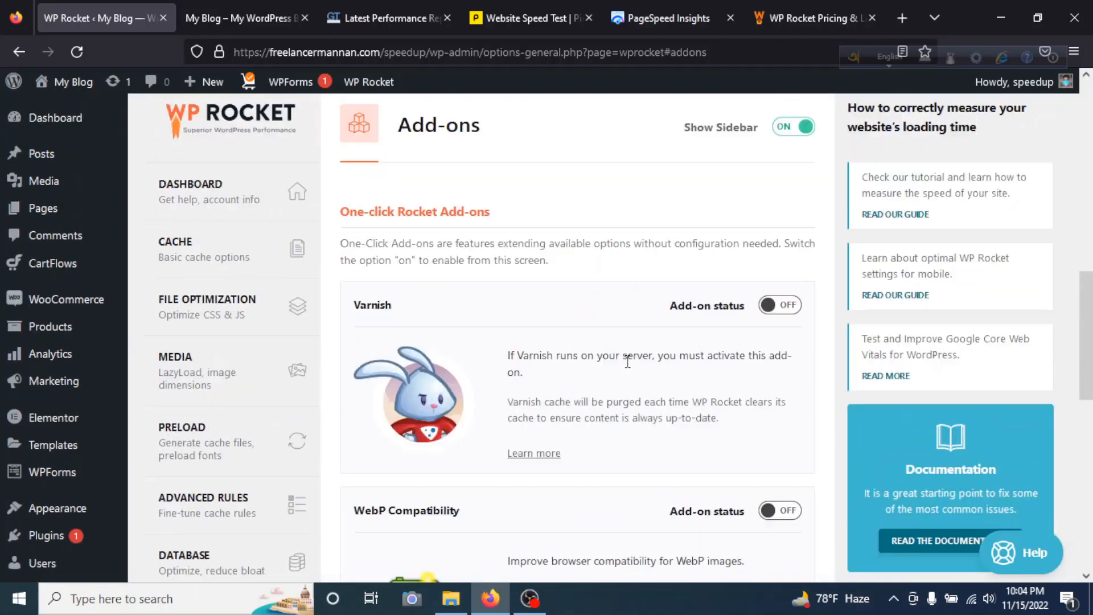
scroll(635, 364, "down", 6)
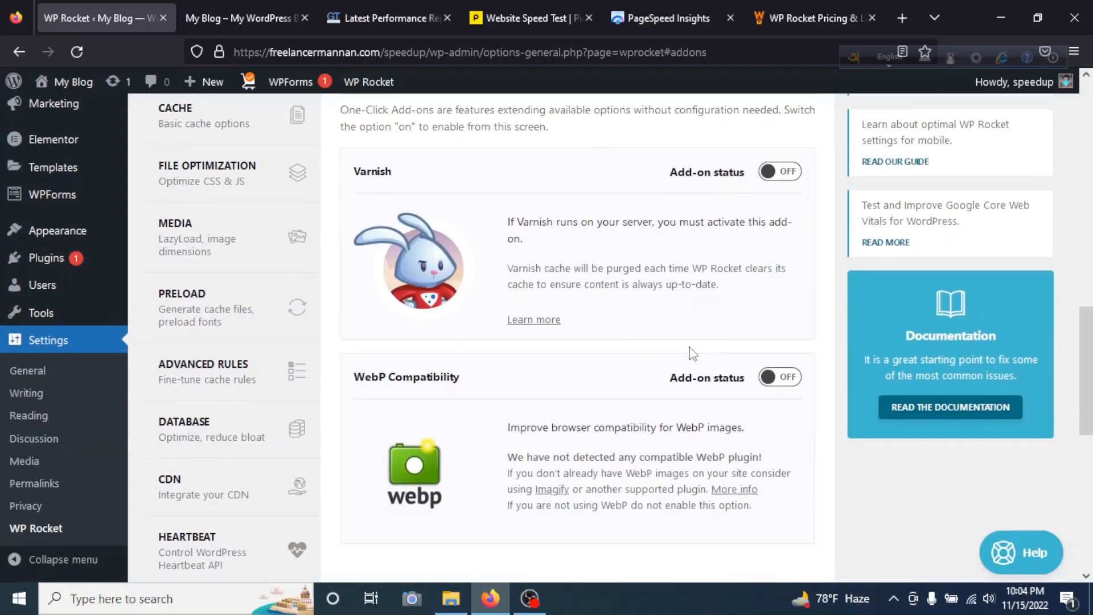
scroll(691, 352, "down", 3)
scroll(569, 365, "down", 3)
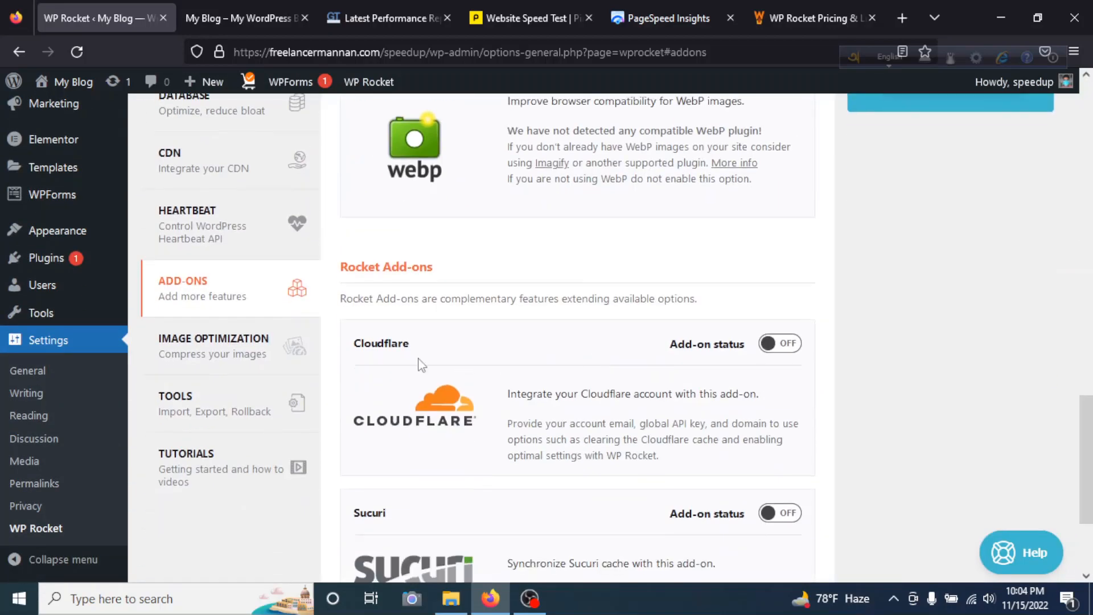
Open WP Rocket's Image Optimization page and review the Imagify plugin offer and its links
left_click(224, 342)
scroll(622, 374, "down", 1)
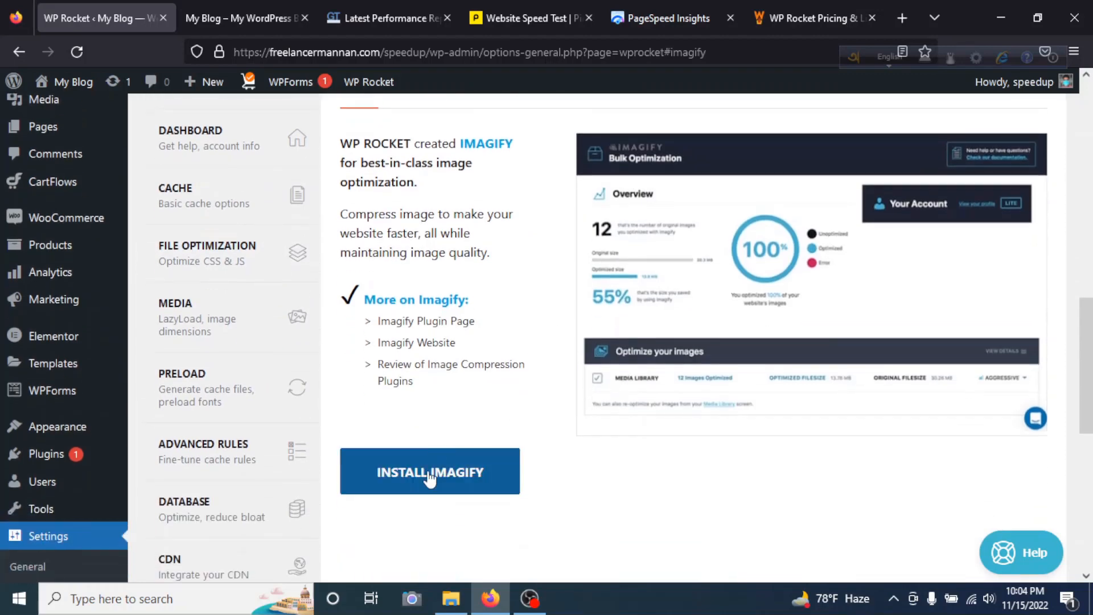
scroll(484, 398, "up", 1)
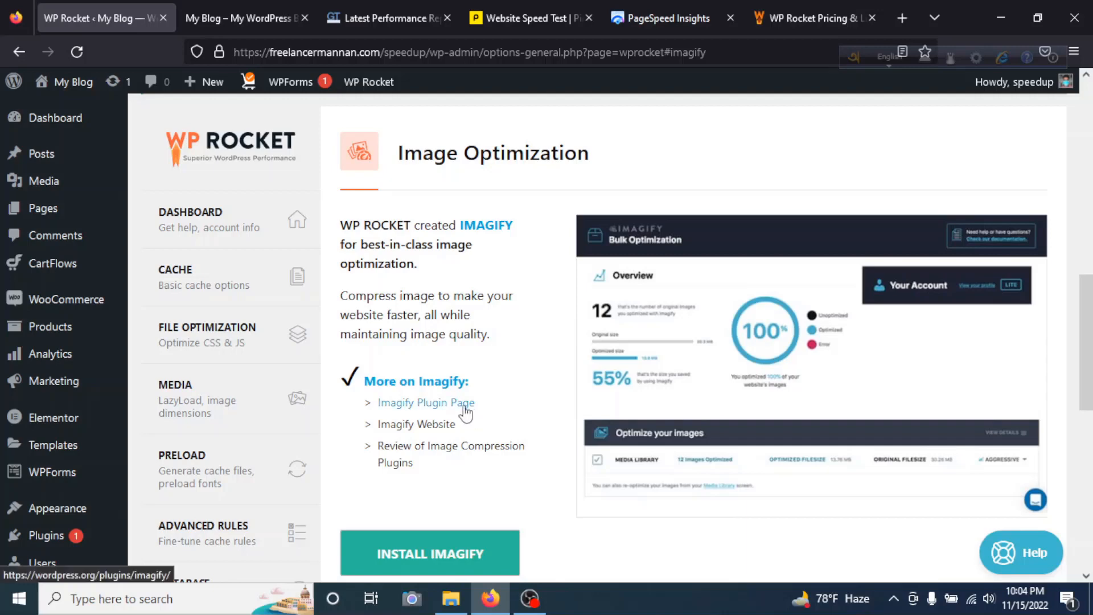
scroll(456, 419, "down", 2)
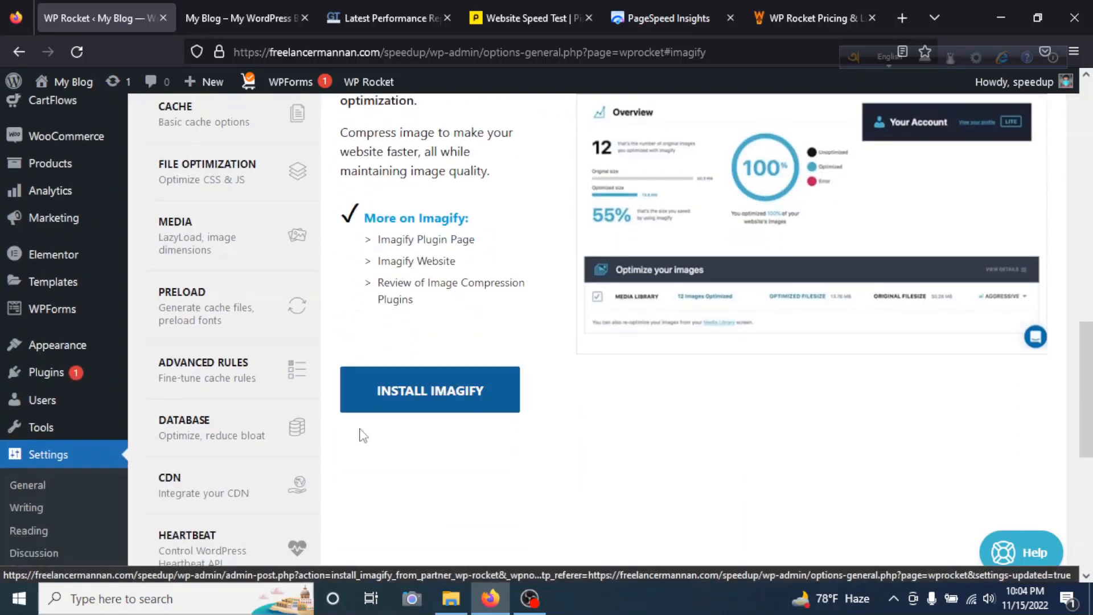
scroll(460, 352, "down", 4)
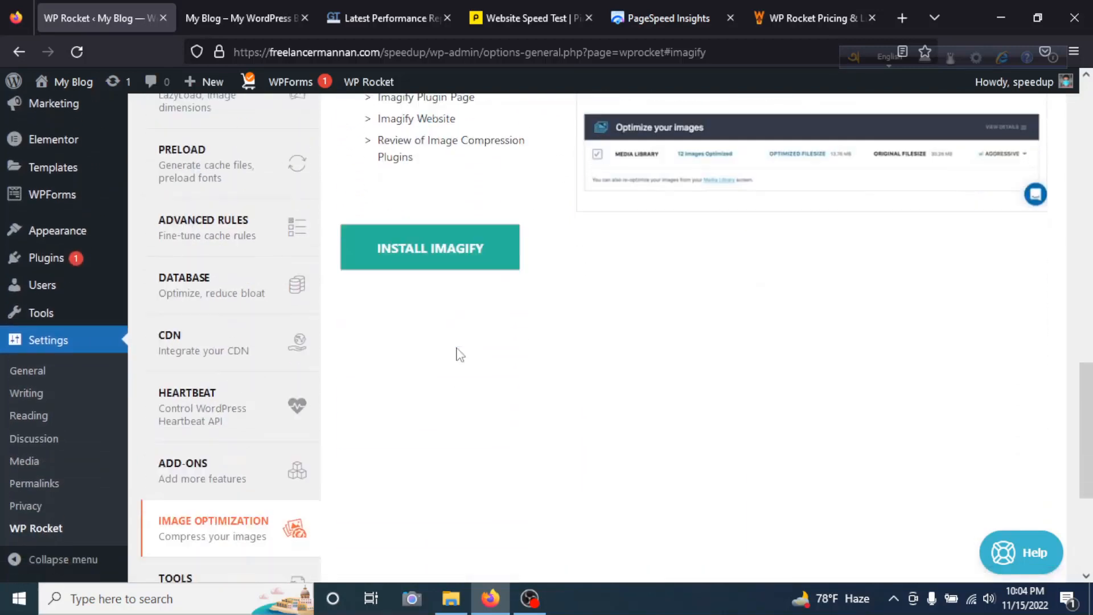
Open WP Rocket's Tools page and review the settings export, import, rollback and Google Font optimization options
left_click(190, 409)
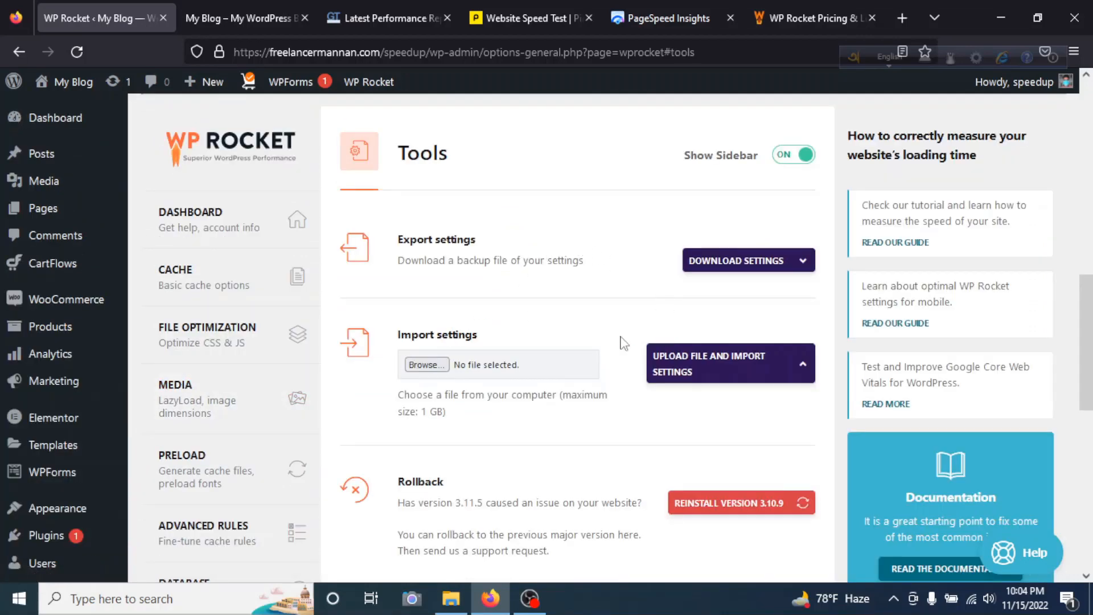
scroll(663, 386, "down", 3)
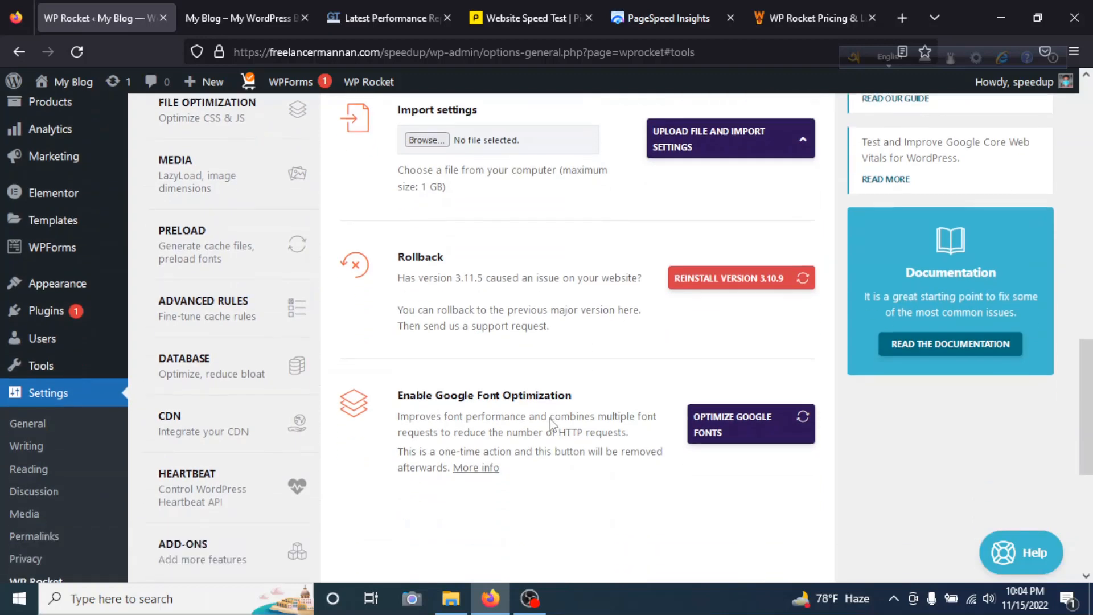
scroll(550, 424, "down", 1)
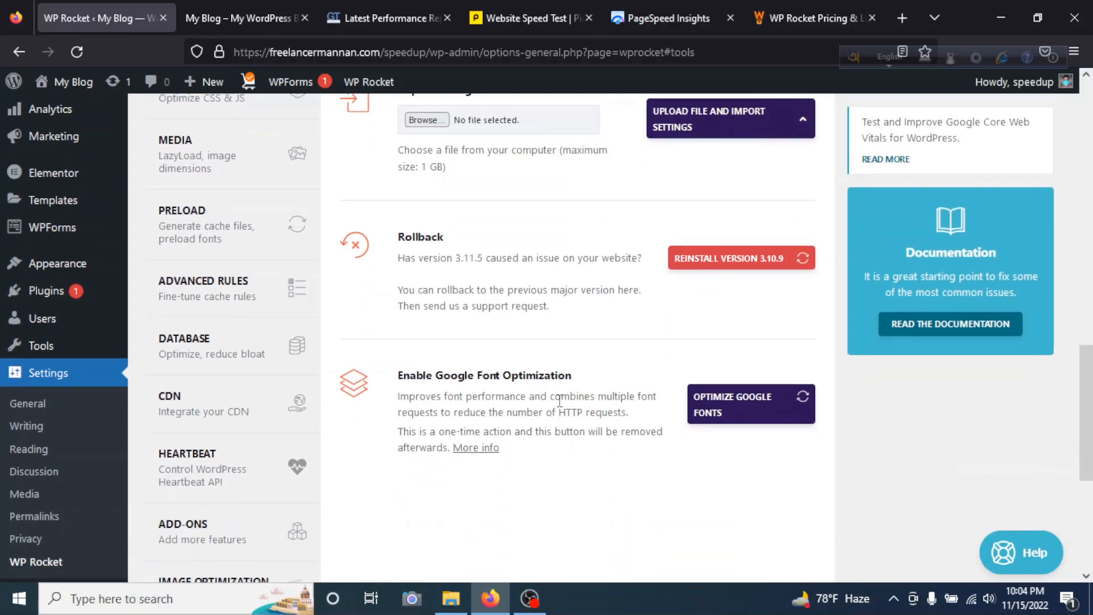
scroll(569, 405, "up", 3)
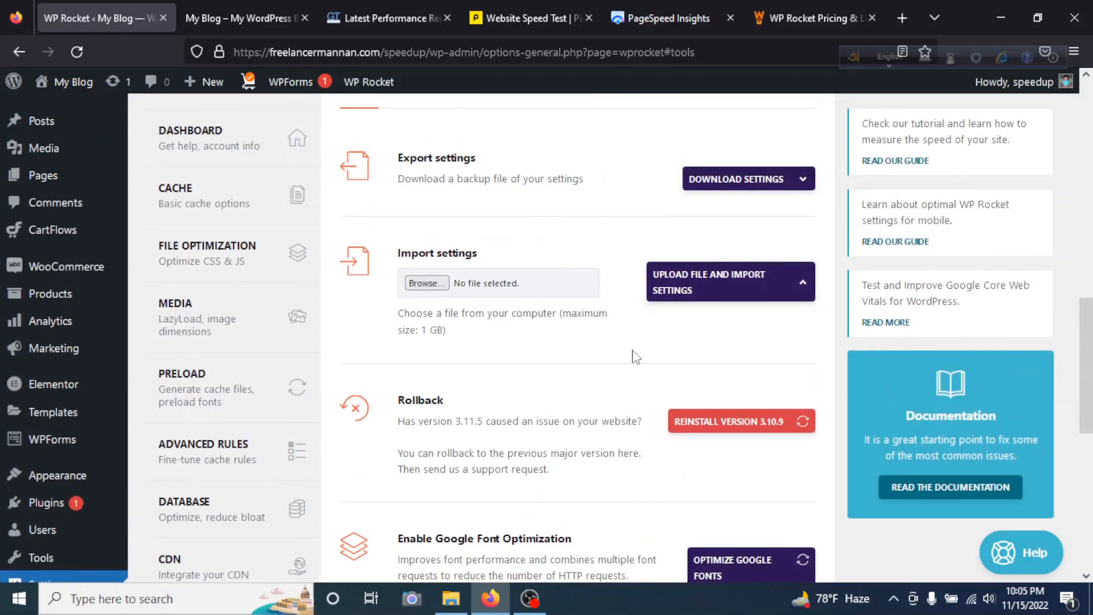
scroll(635, 357, "down", 6)
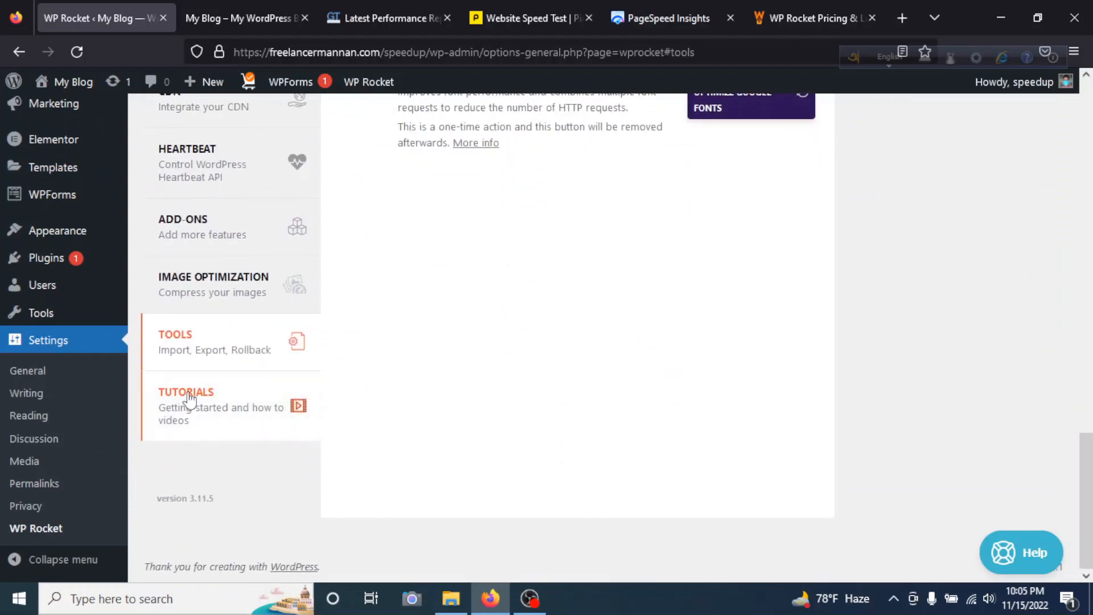
Open WP Rocket's Tutorials page and look through the Getting Started, Troubleshooting and Add-ons videos
left_click(189, 400)
scroll(543, 344, "down", 10)
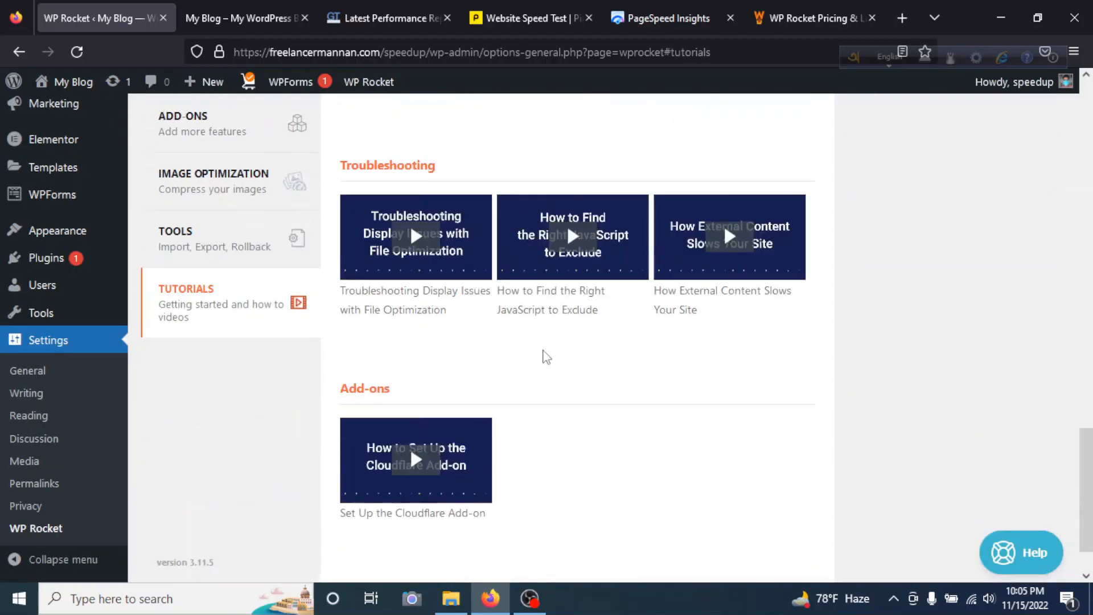
scroll(544, 358, "down", 1)
scroll(547, 356, "up", 10)
scroll(557, 357, "up", 4)
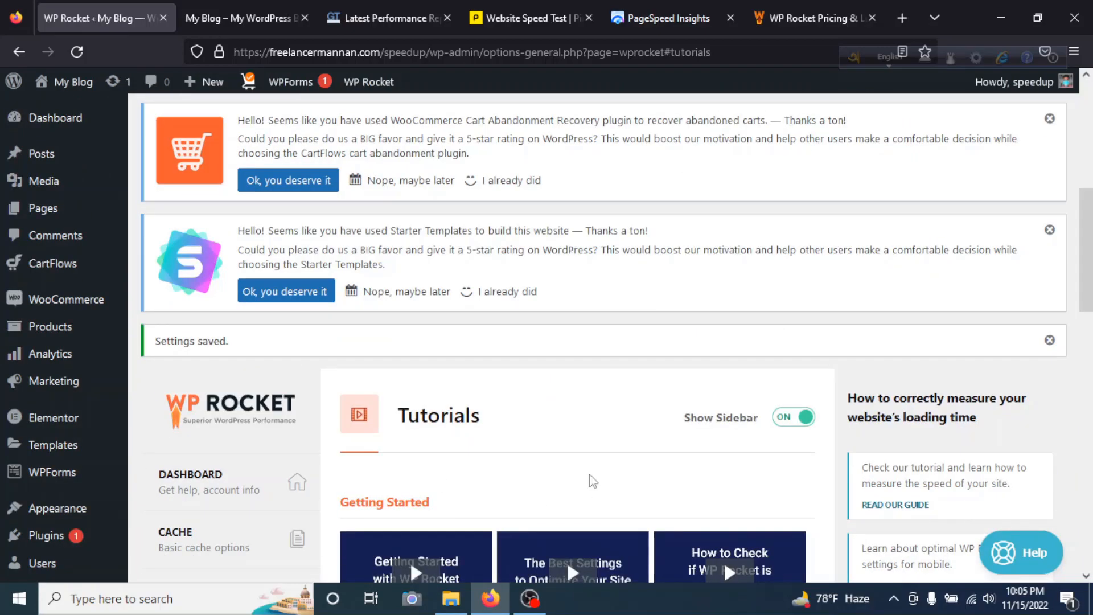
scroll(587, 478, "down", 3)
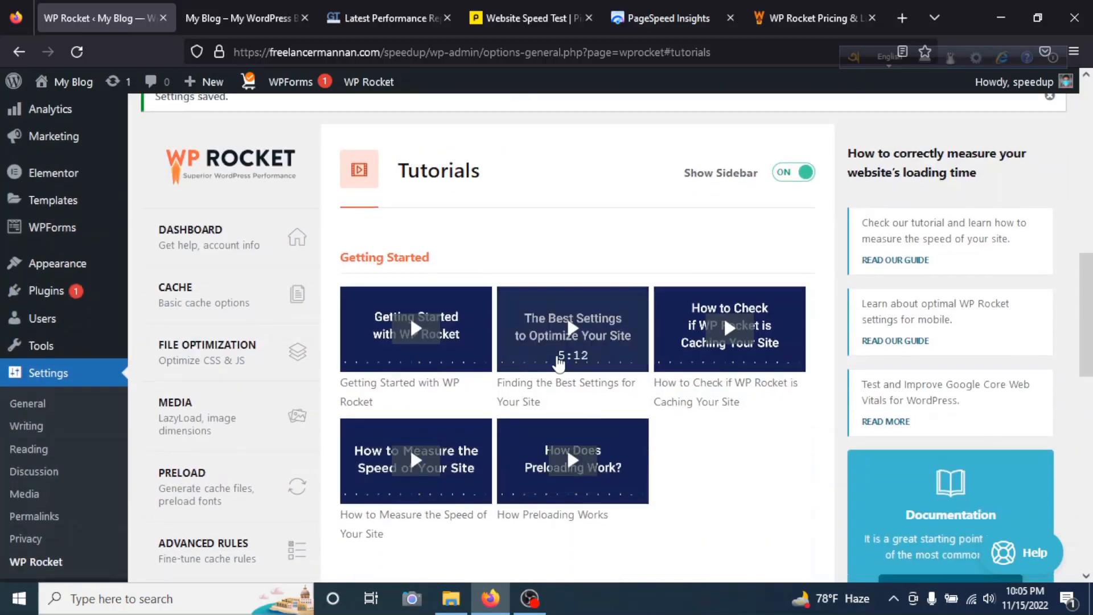
scroll(493, 355, "up", 3)
scroll(493, 355, "up", 9)
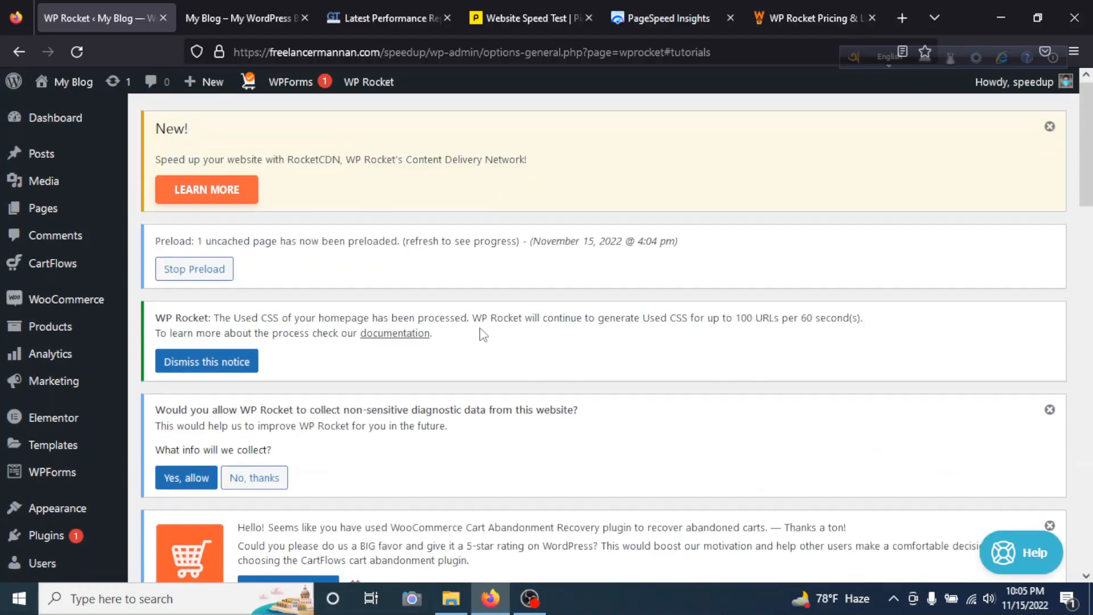
Reload the site's homepage and clear the WP Rocket cache from the WordPress admin
left_click(231, 15)
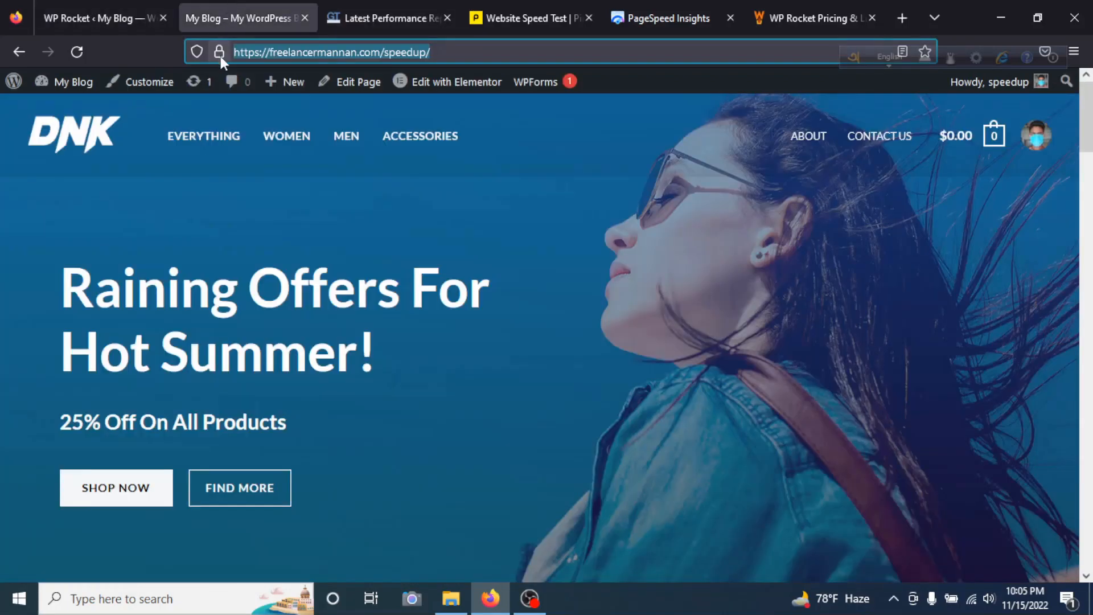
left_click(75, 51)
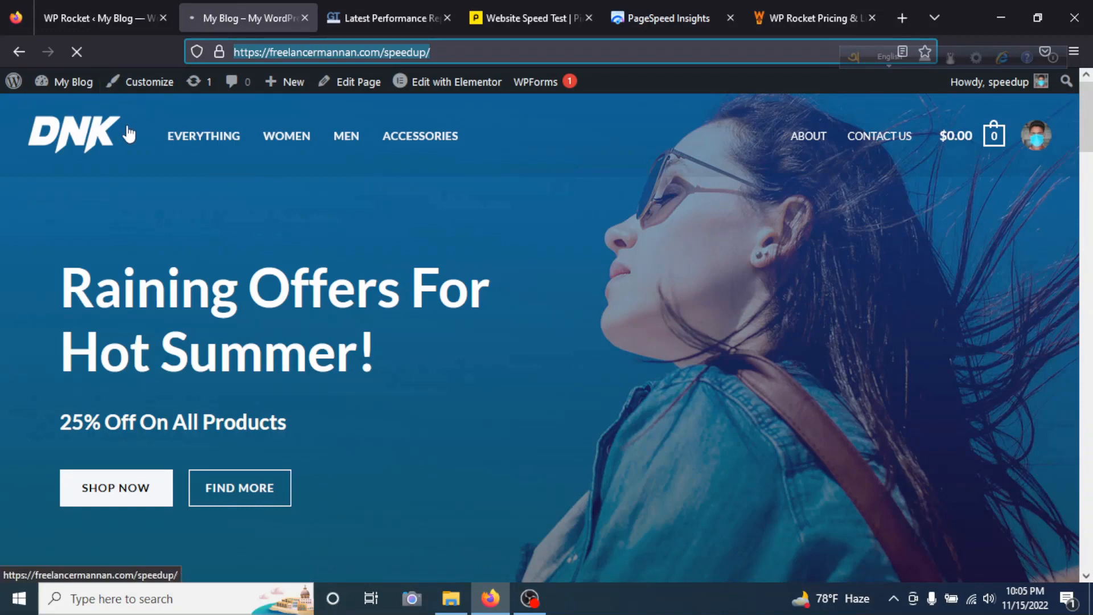
left_click(104, 17)
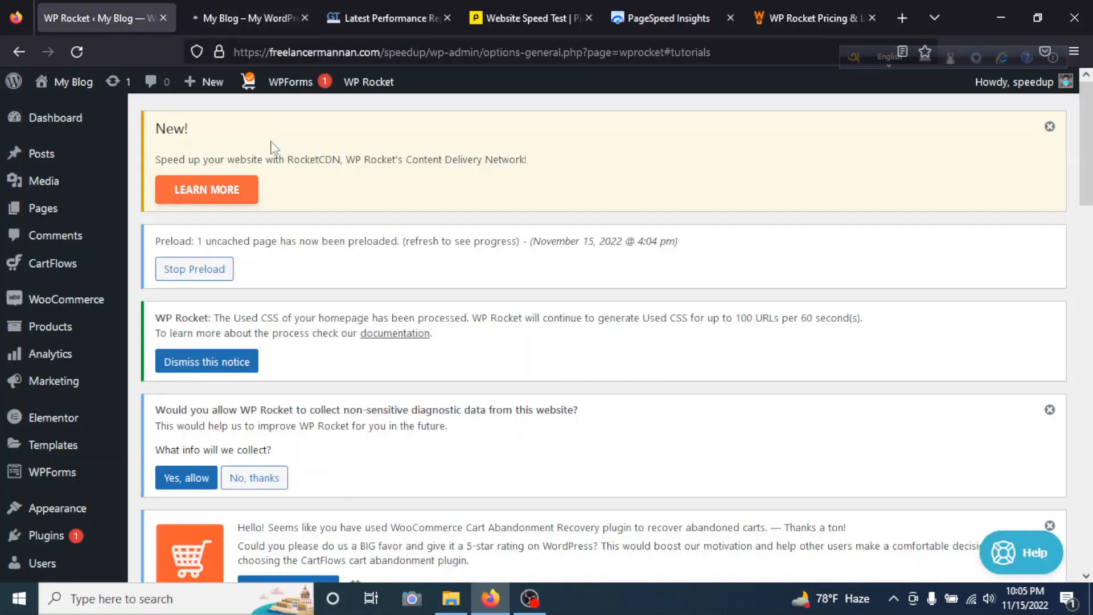
mouse_move(371, 88)
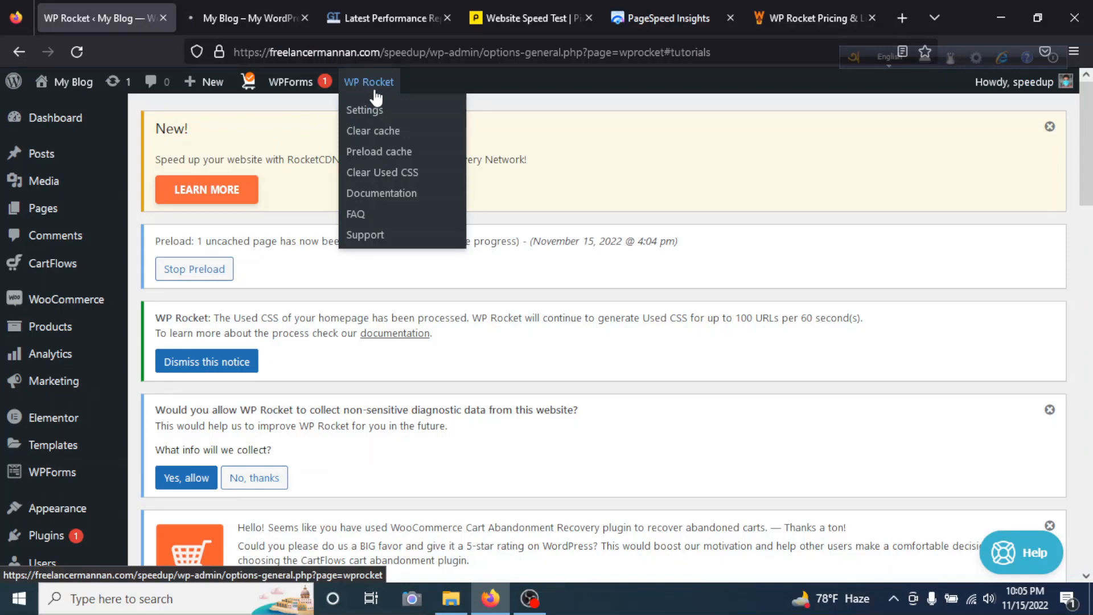
left_click(369, 134)
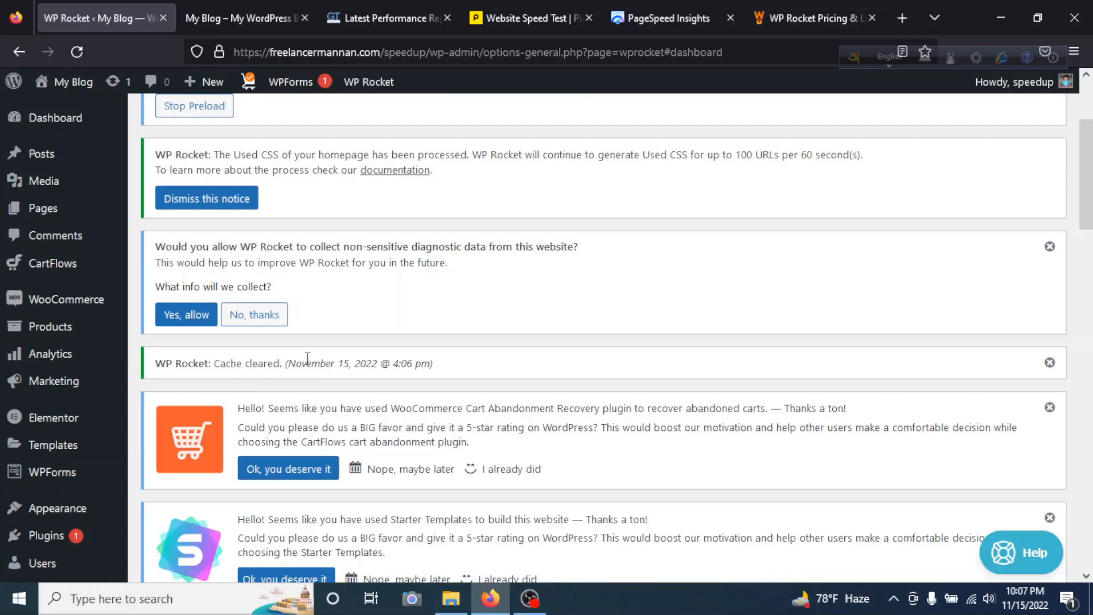
Reload the site's homepage several times and check how quickly the hero banner and the sections below it load
left_click(230, 13)
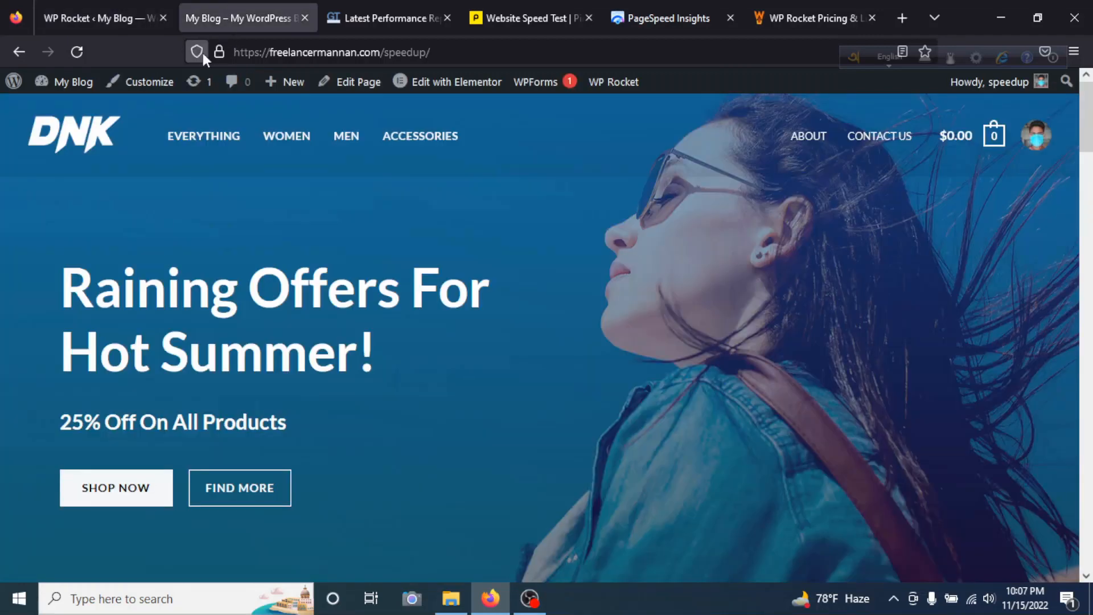
left_click(79, 53)
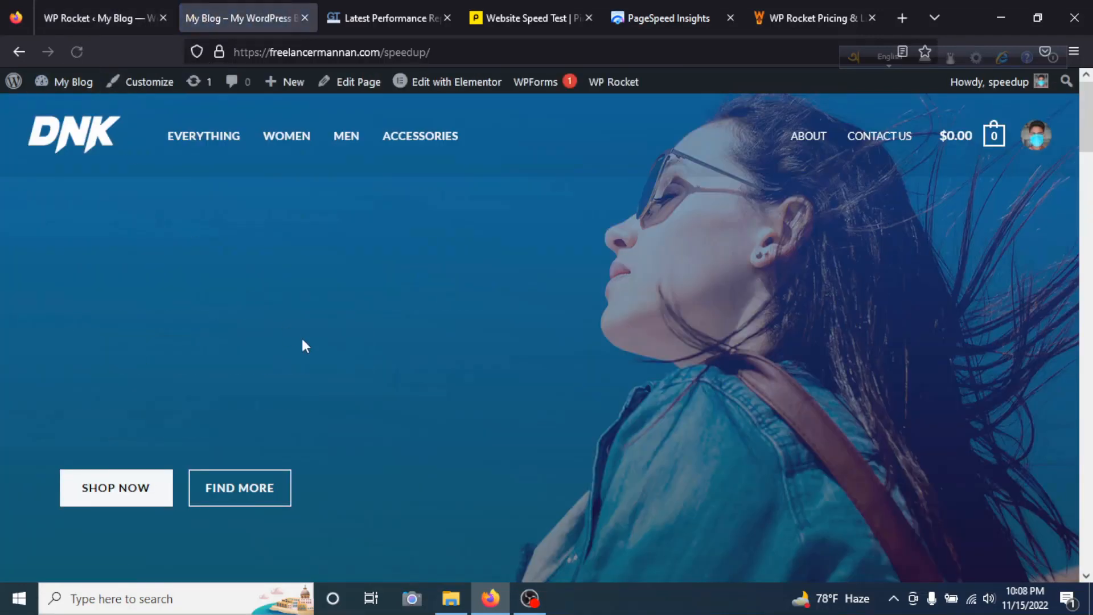
left_click(77, 52)
left_click(75, 52)
left_click(79, 56)
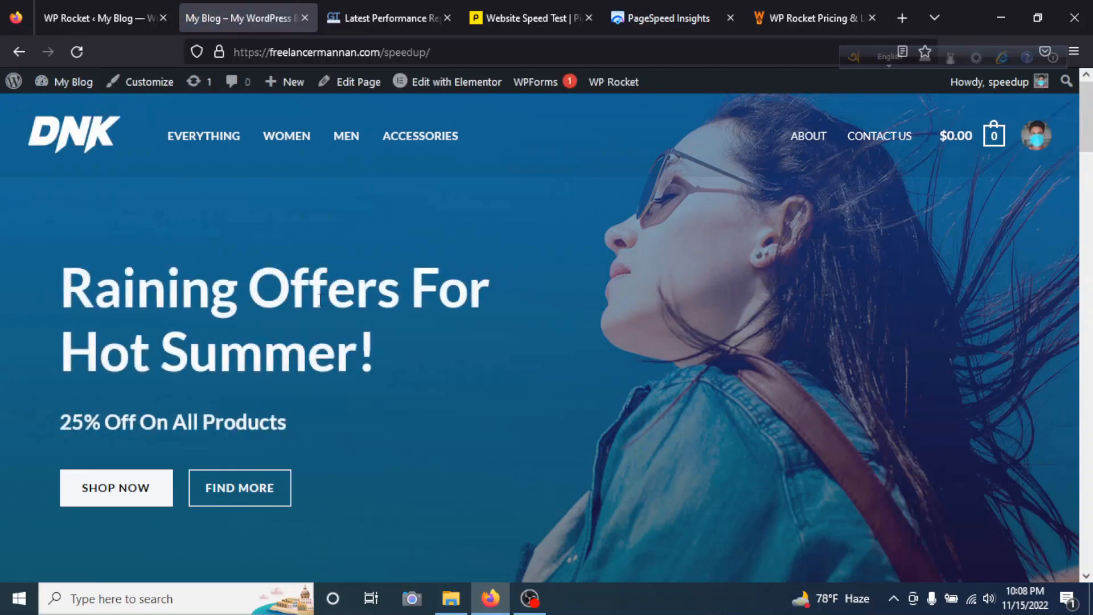
scroll(319, 319, "down", 10)
left_click(79, 52)
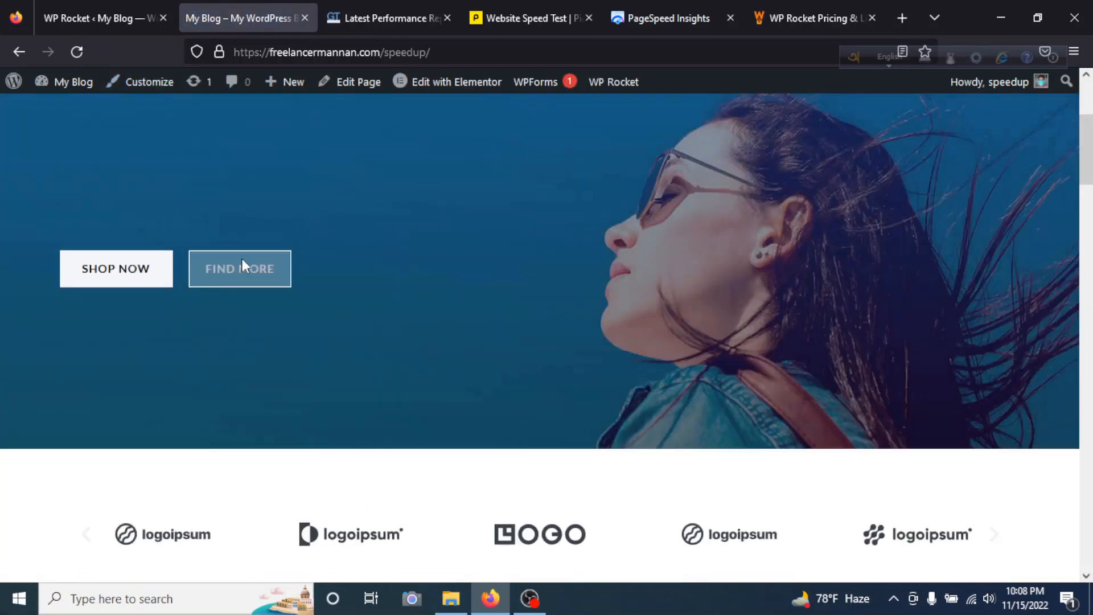
scroll(241, 258, "up", 4)
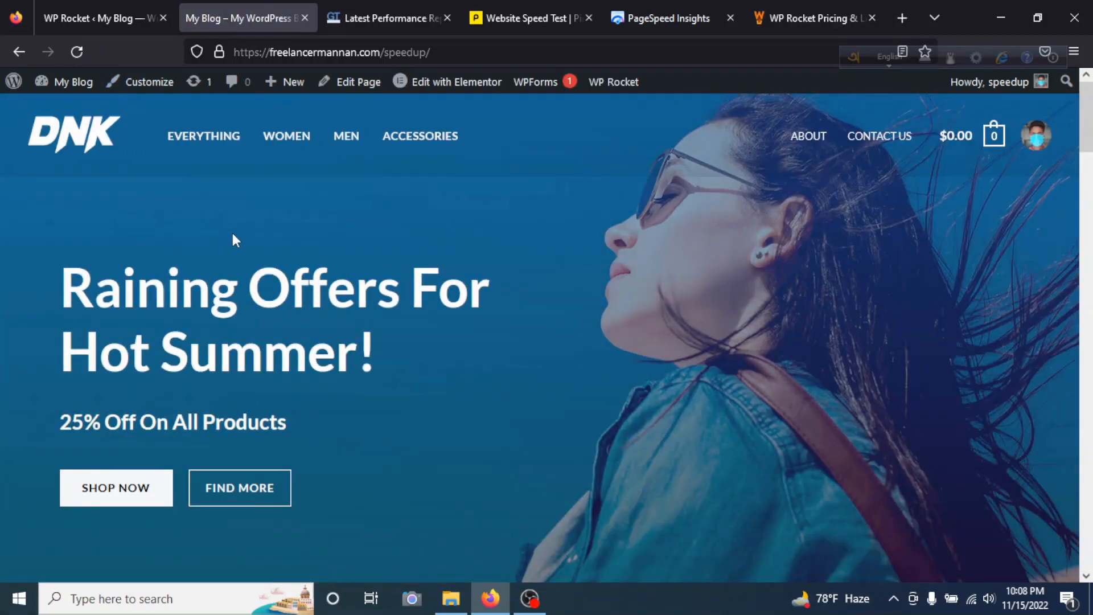
Review the existing GTmetrix report for the site, including its grade, Web Vitals and top issues
left_click(382, 18)
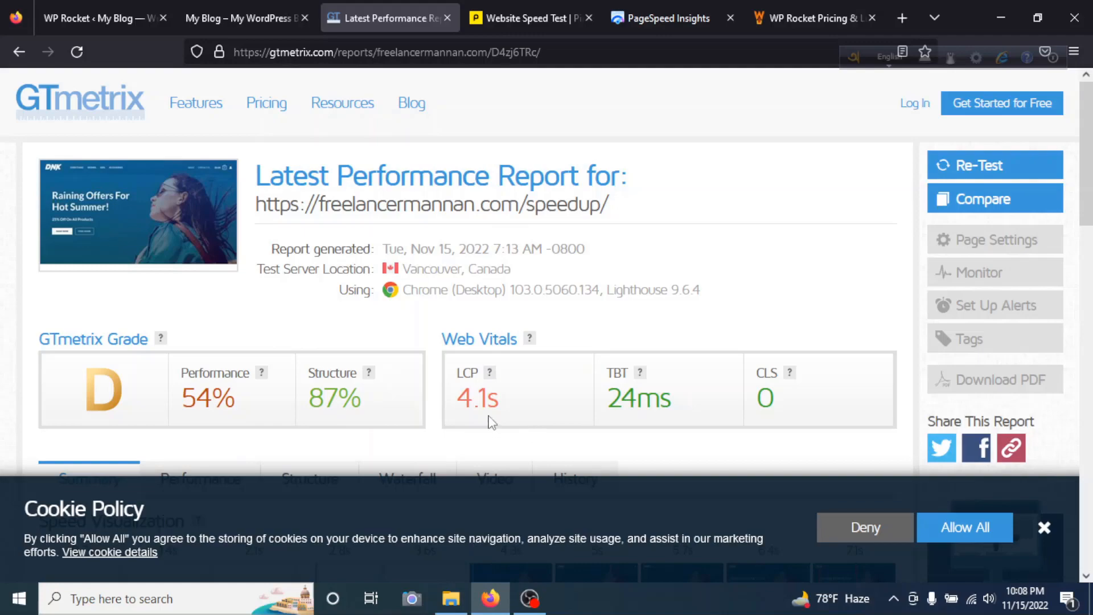
scroll(481, 403, "down", 10)
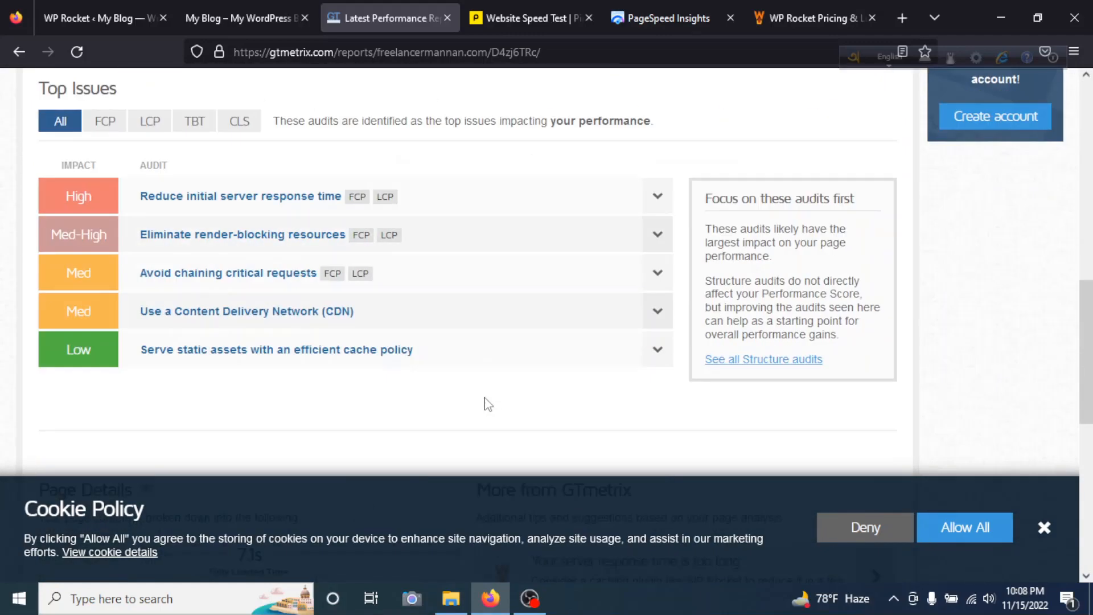
scroll(481, 405, "up", 10)
scroll(715, 317, "up", 2)
scroll(715, 322, "down", 5)
scroll(706, 322, "up", 5)
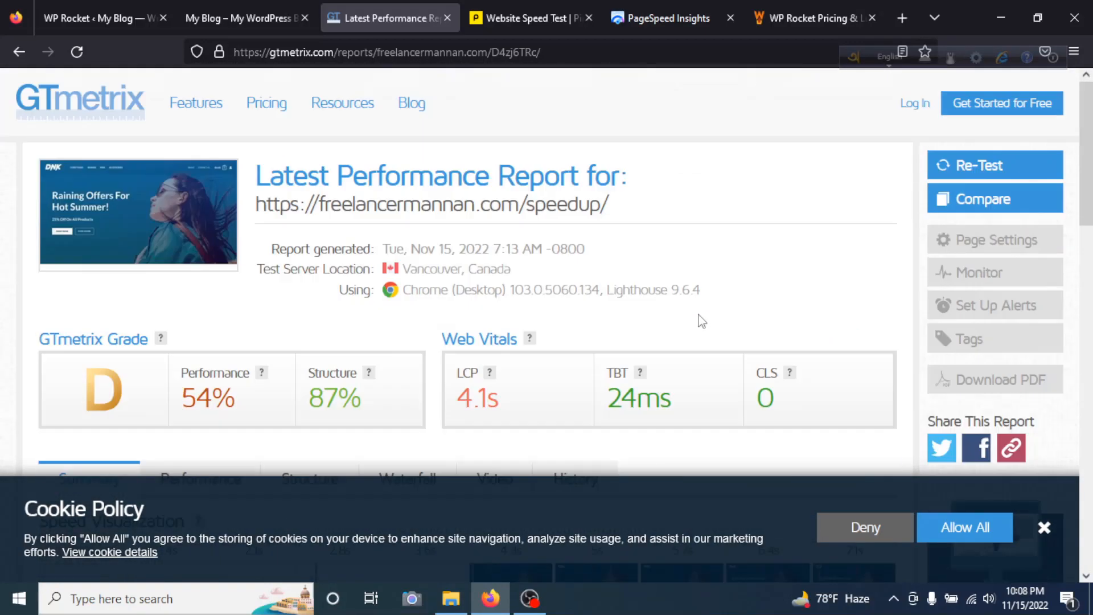
Re-test the site's speedup page in GTmetrix to generate a new performance report
left_click(983, 164)
left_click_drag(658, 204, 250, 205)
left_click(740, 242)
left_click(979, 165)
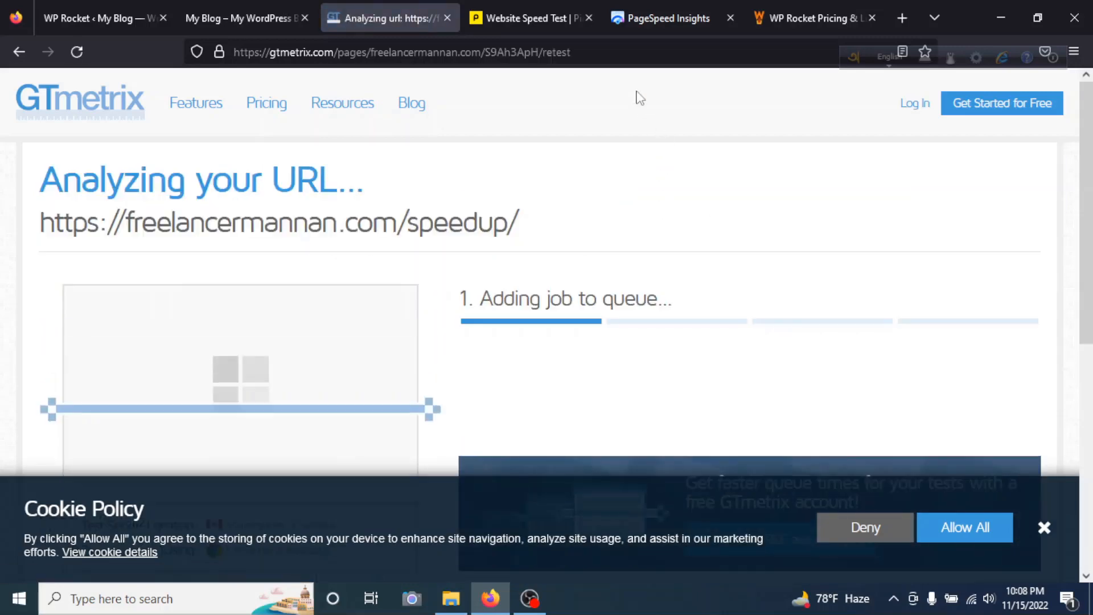
Switch to Pingdom, review the earlier results for the site, and start a new speed test from North America - USA - San Francisco
left_click(531, 13)
scroll(580, 459, "down", 5)
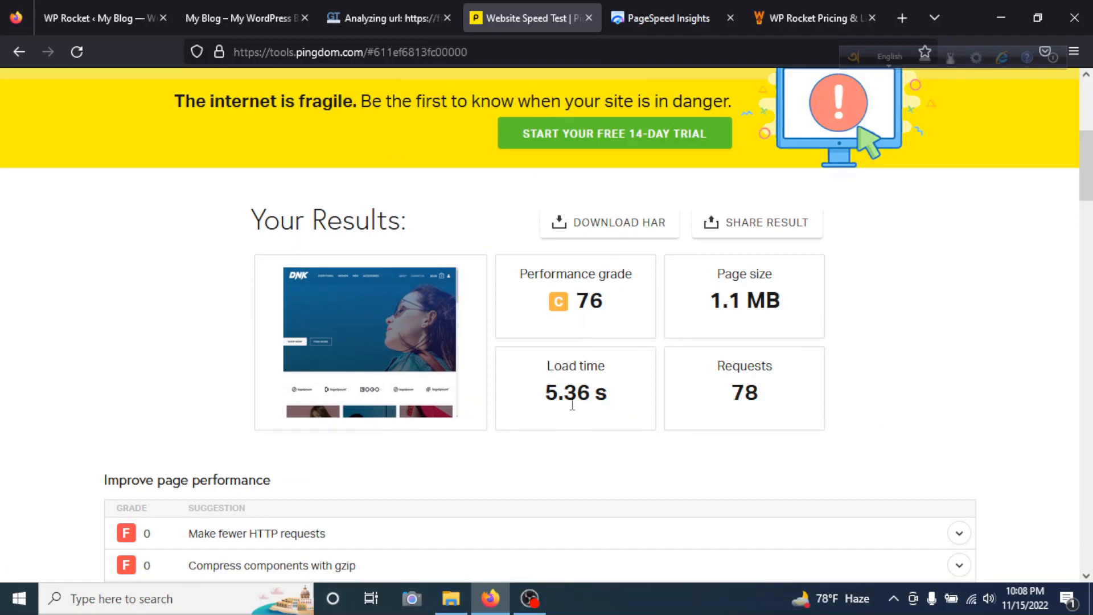
scroll(742, 456, "up", 5)
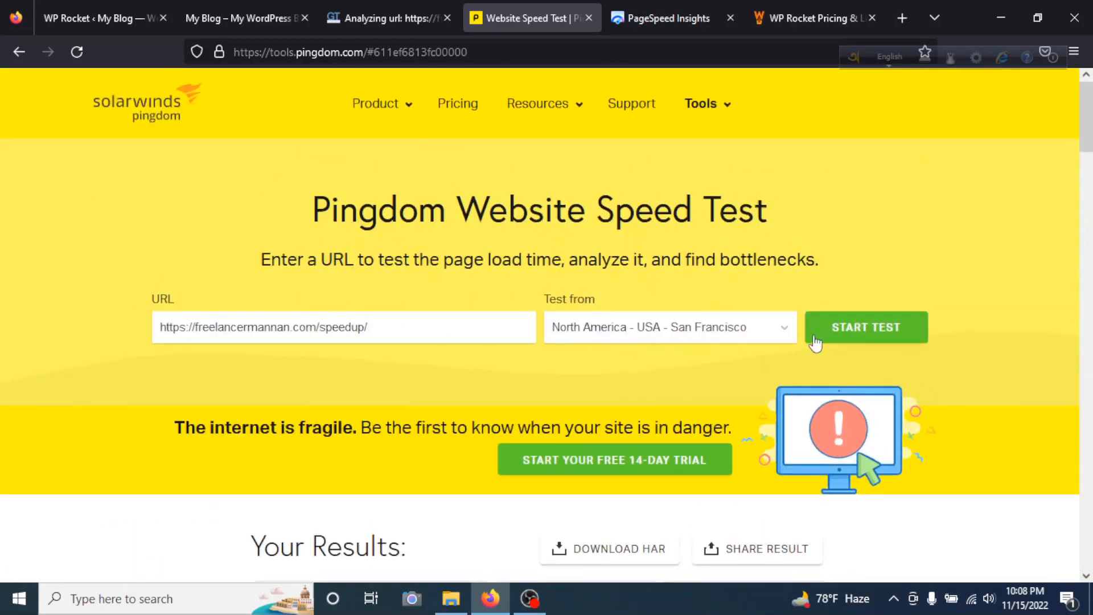
left_click(860, 336)
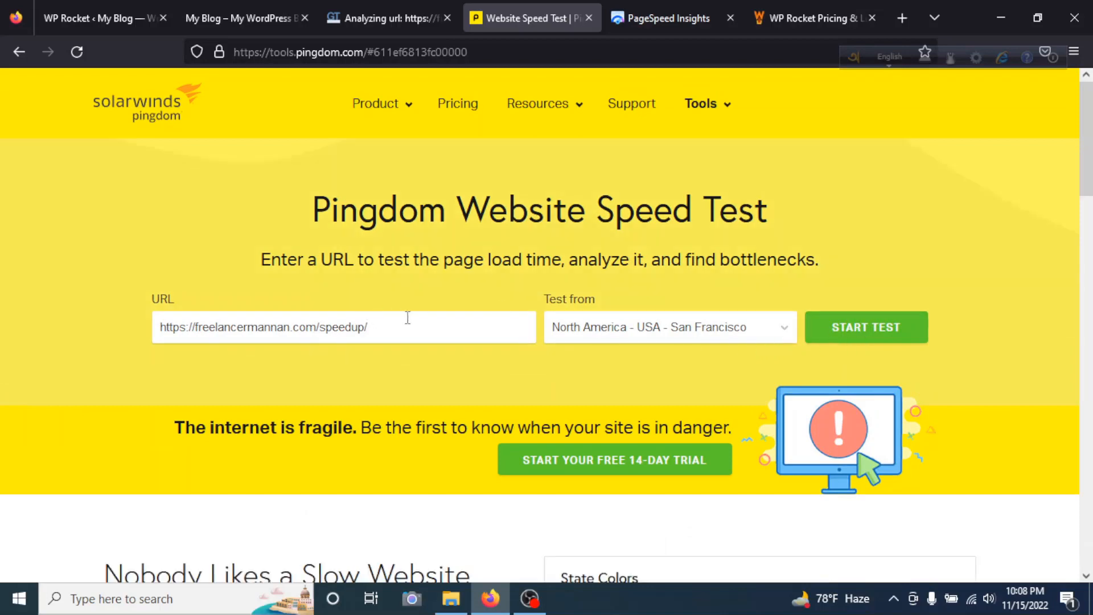
Switch to PageSpeed Insights, check the earlier desktop and mobile scores, and analyze the site again
left_click(630, 26)
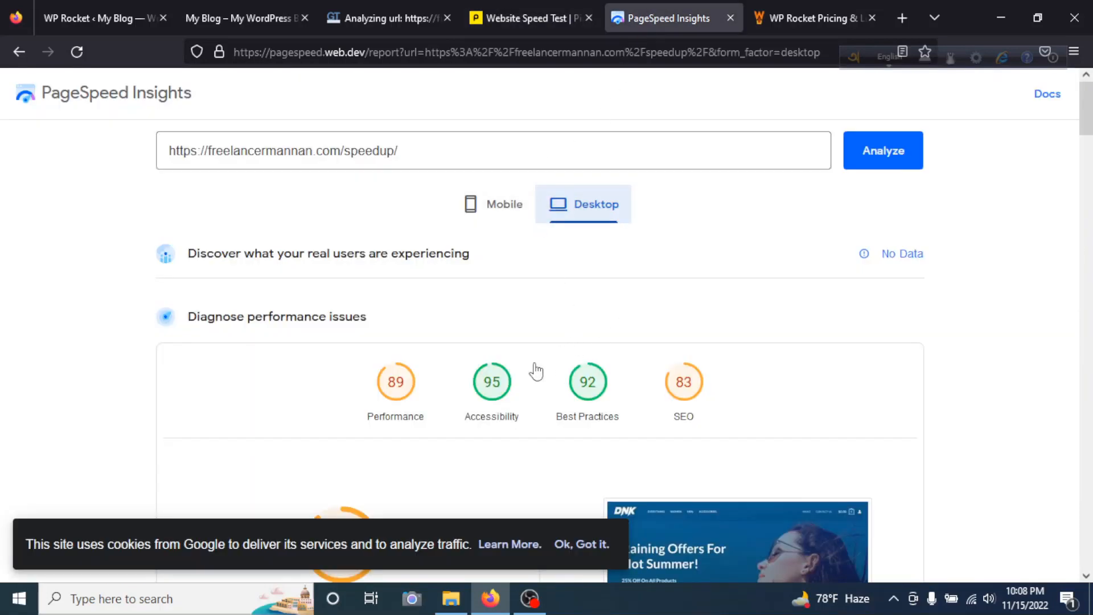
left_click(493, 207)
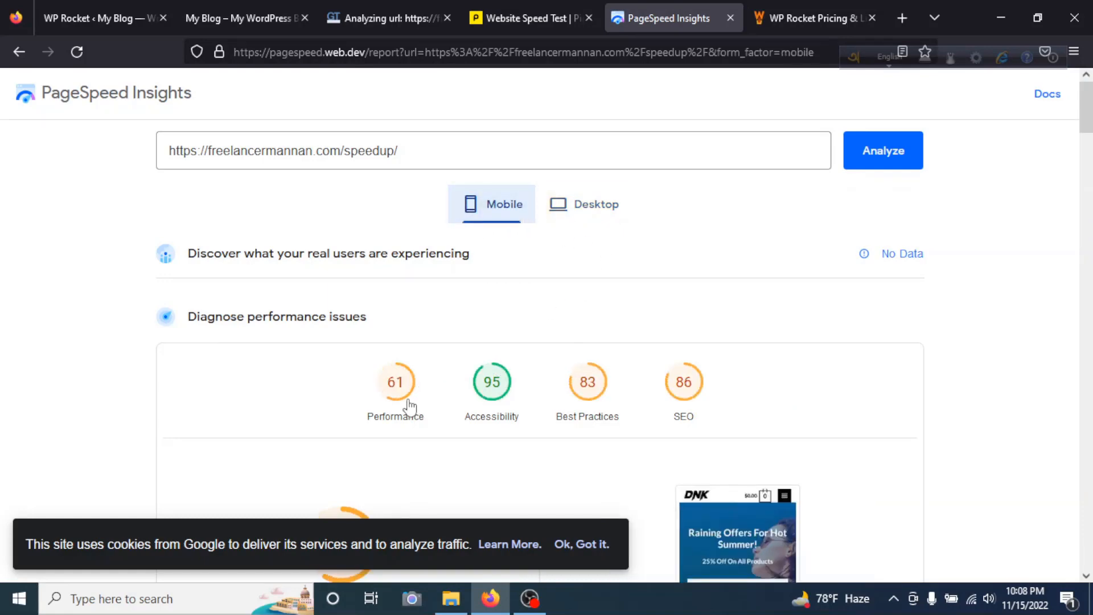
left_click(883, 151)
Review the new GTmetrix report, including its speed visualization, top issues and the resources listed under Eliminate render-blocking resources
left_click(438, 20)
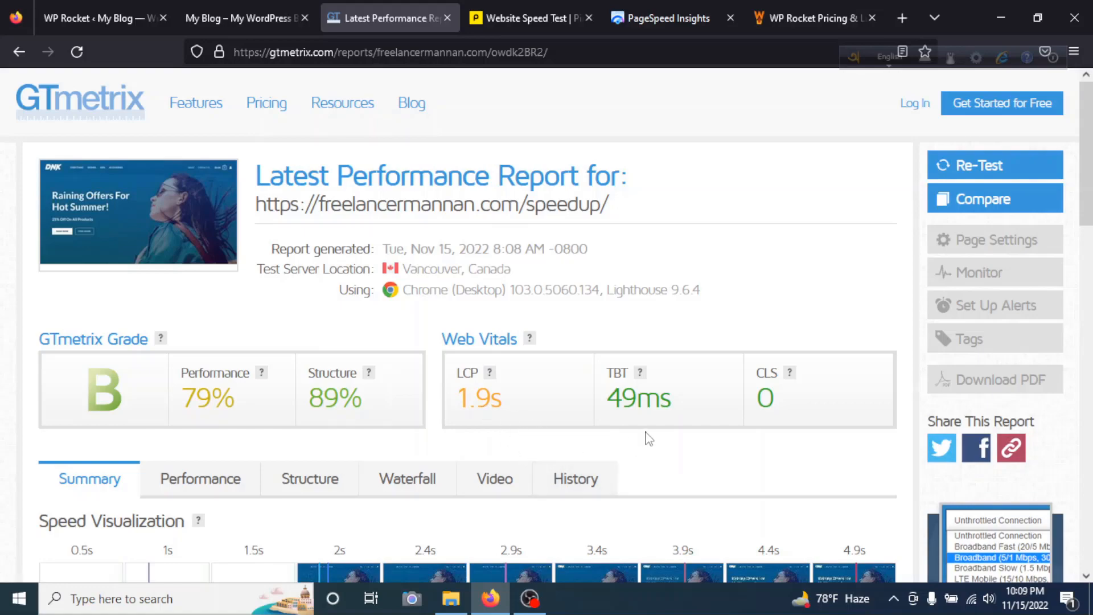
scroll(638, 445, "down", 7)
scroll(633, 446, "down", 1)
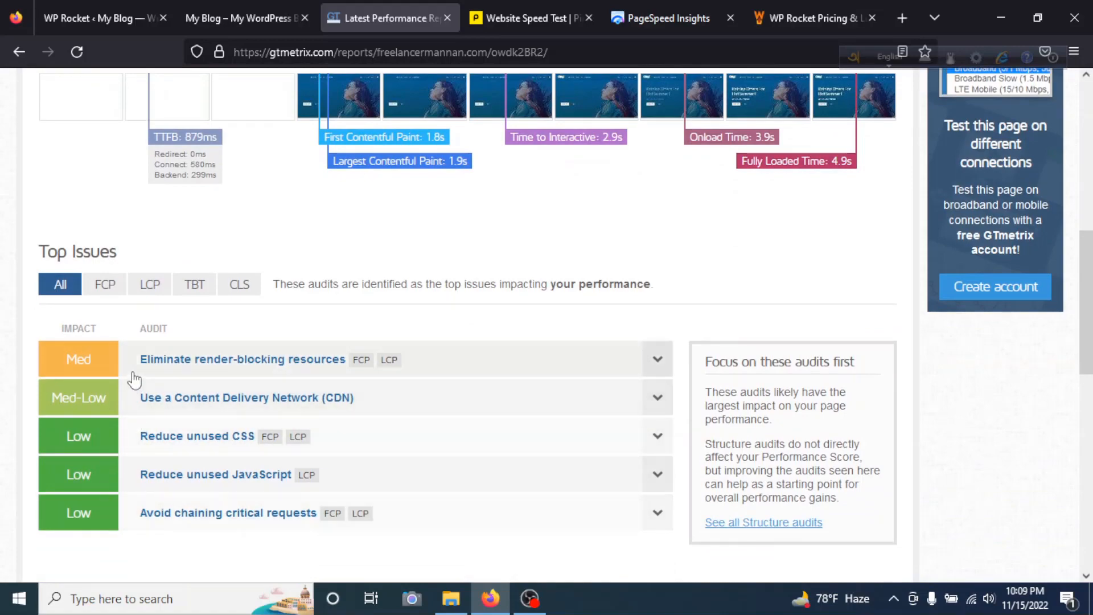
left_click(456, 374)
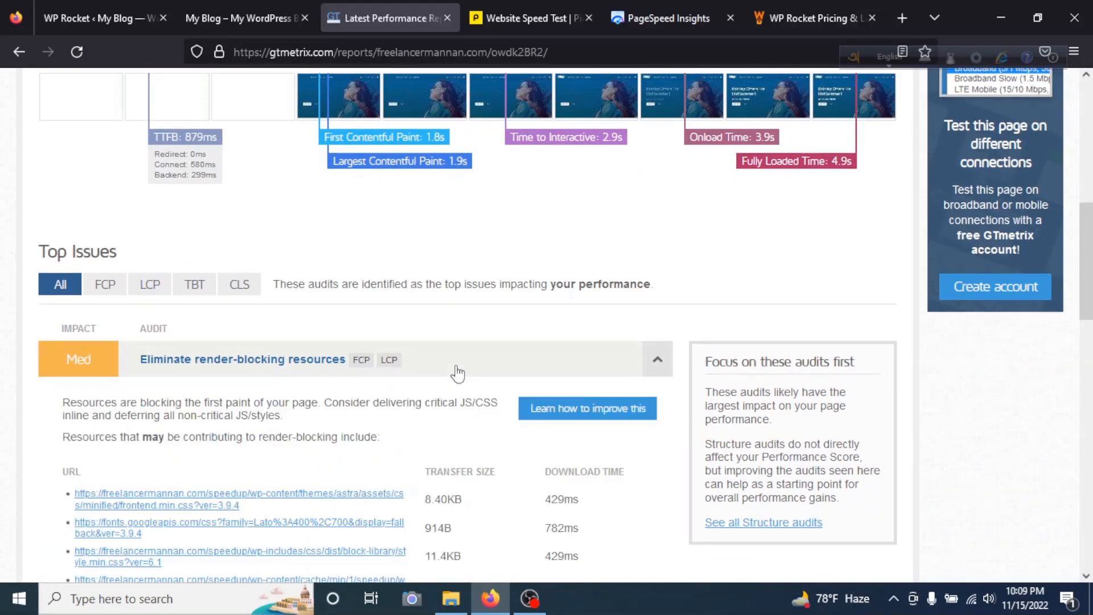
scroll(457, 374, "down", 3)
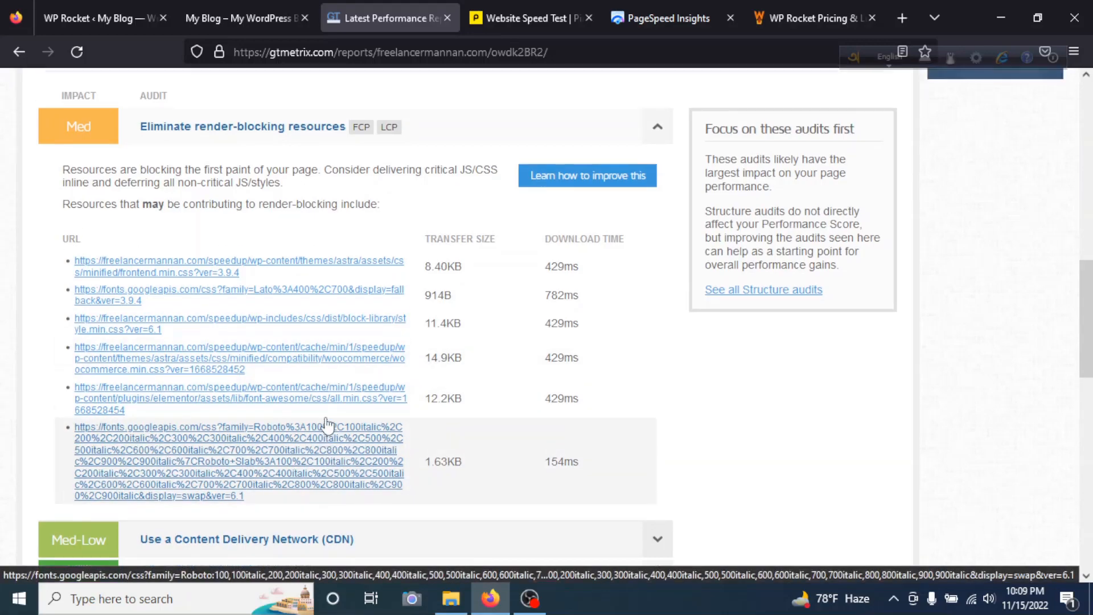
scroll(327, 425, "up", 5)
left_click(361, 441)
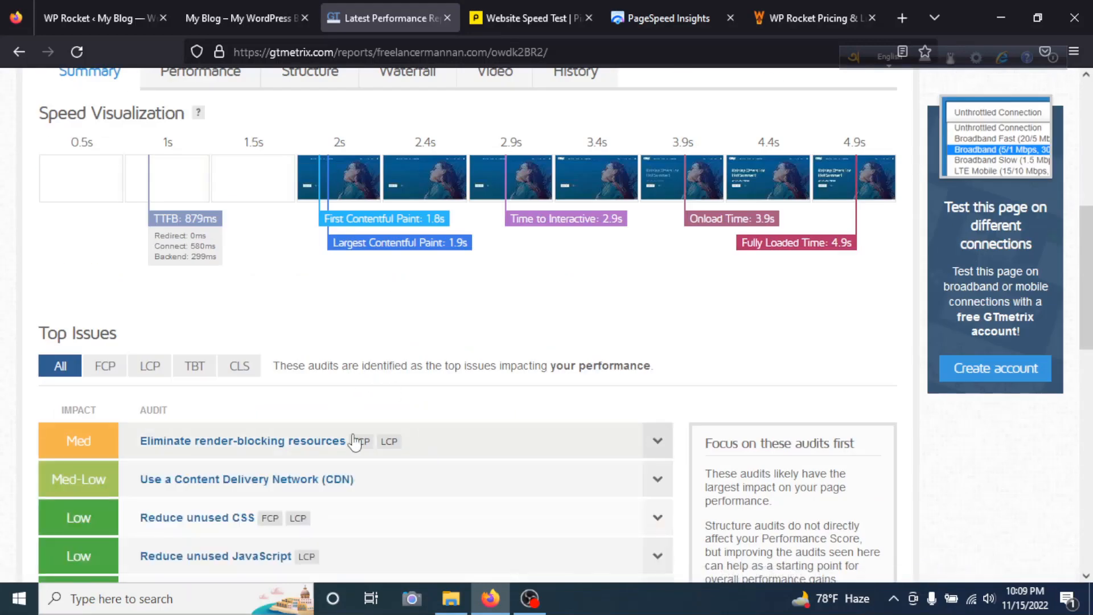
Look over the CDN and RocketCDN options on WP Rocket's dashboard and return to the GTmetrix report's grade and Web Vitals
left_click(158, 8)
scroll(313, 365, "down", 10)
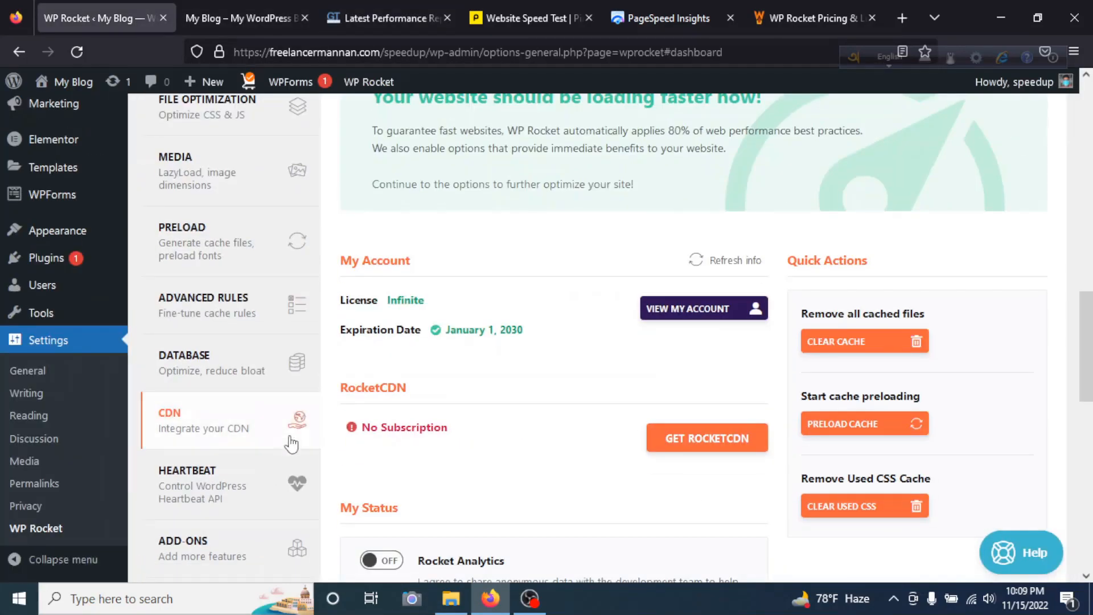
scroll(291, 444, "down", 2)
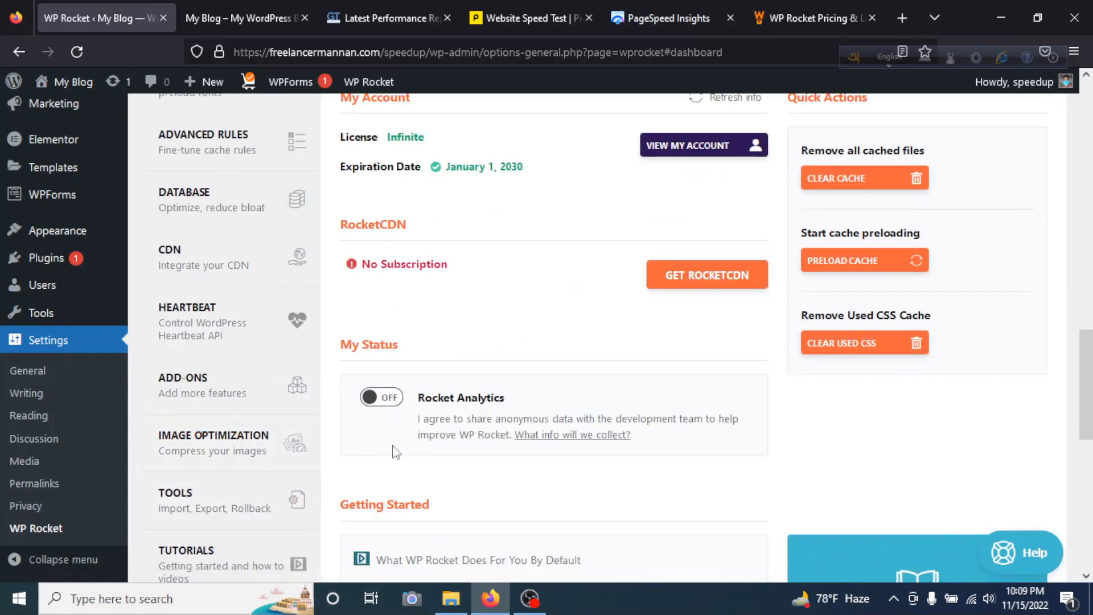
left_click(342, 18)
scroll(347, 387, "up", 5)
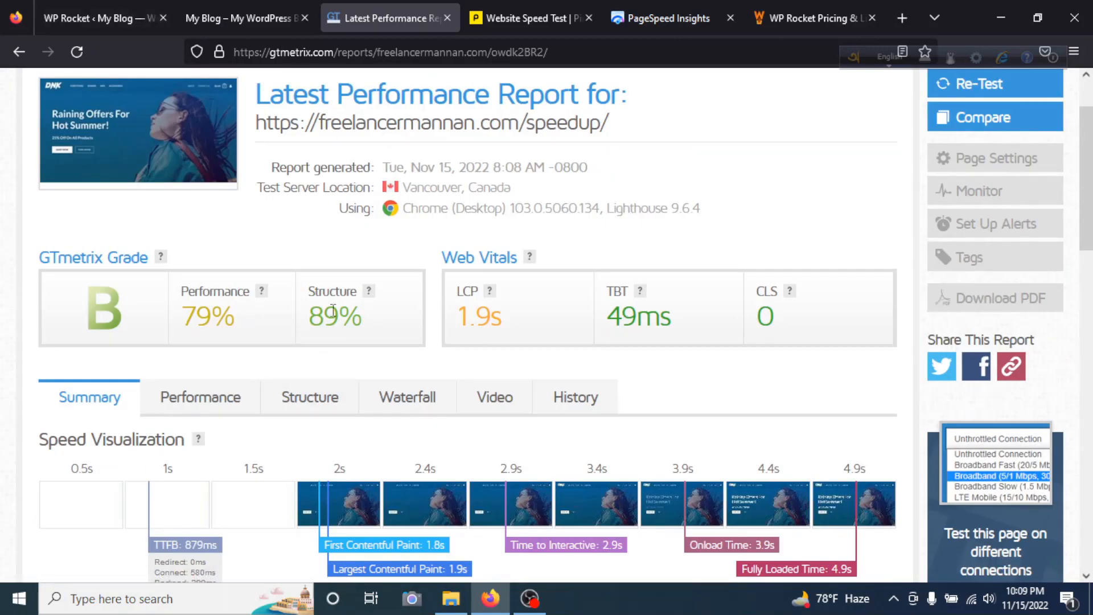
Check the new Pingdom results for performance grade, page size, load time and requests
left_click(519, 17)
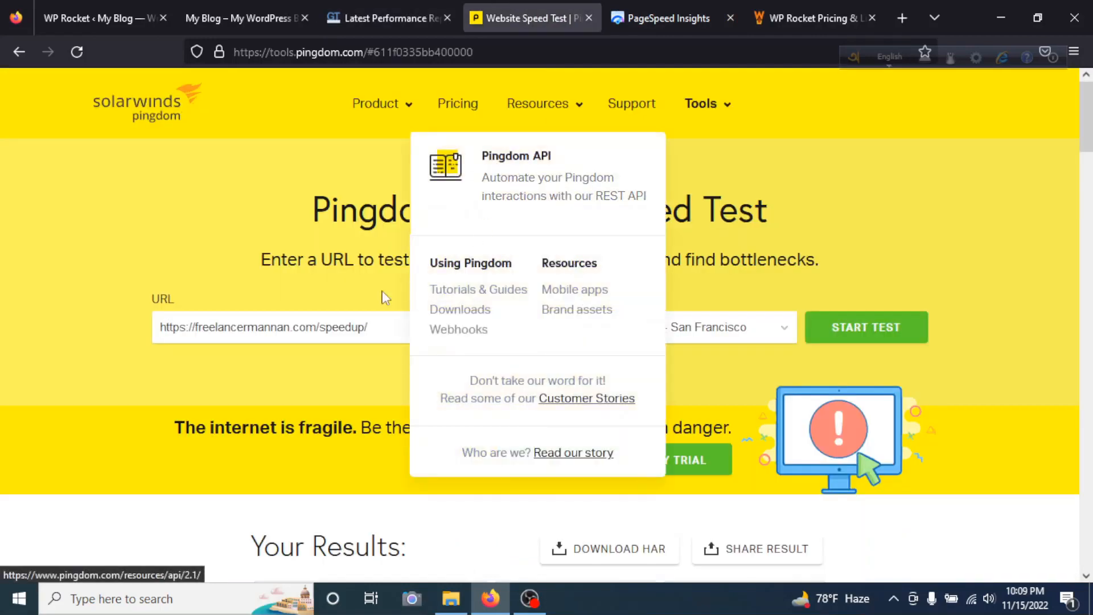
scroll(342, 291, "down", 4)
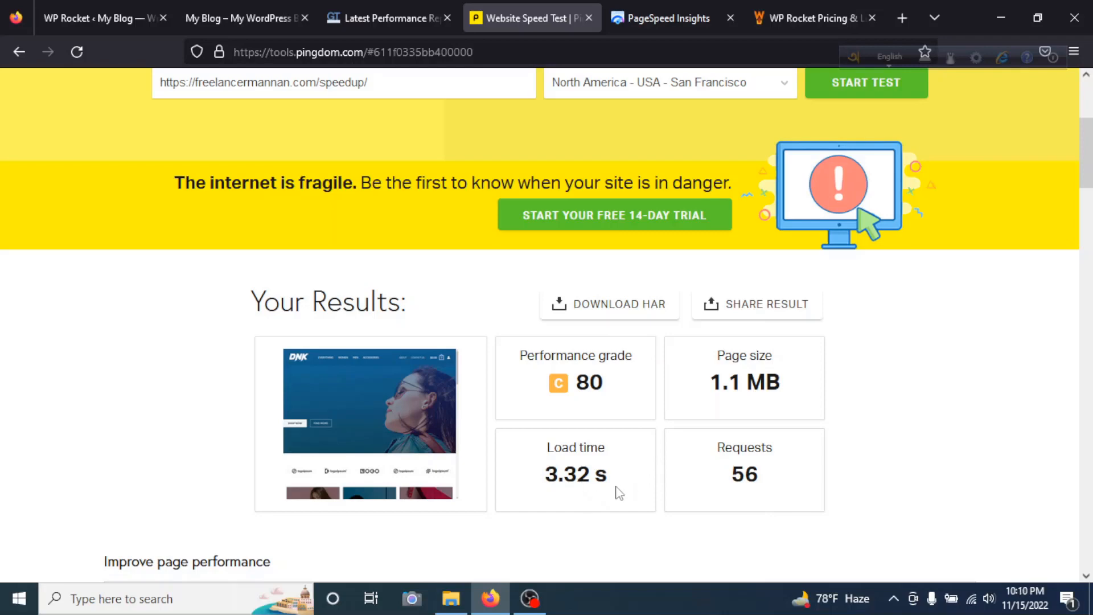
scroll(616, 493, "up", 4)
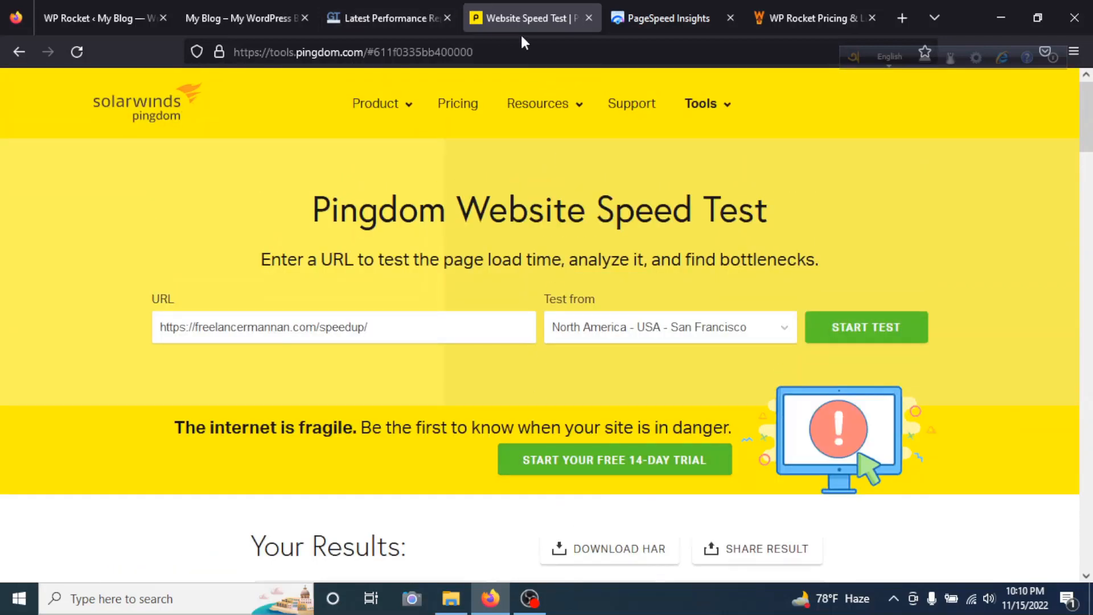
Compare the mobile and desktop scores in the new PageSpeed Insights report
left_click(667, 21)
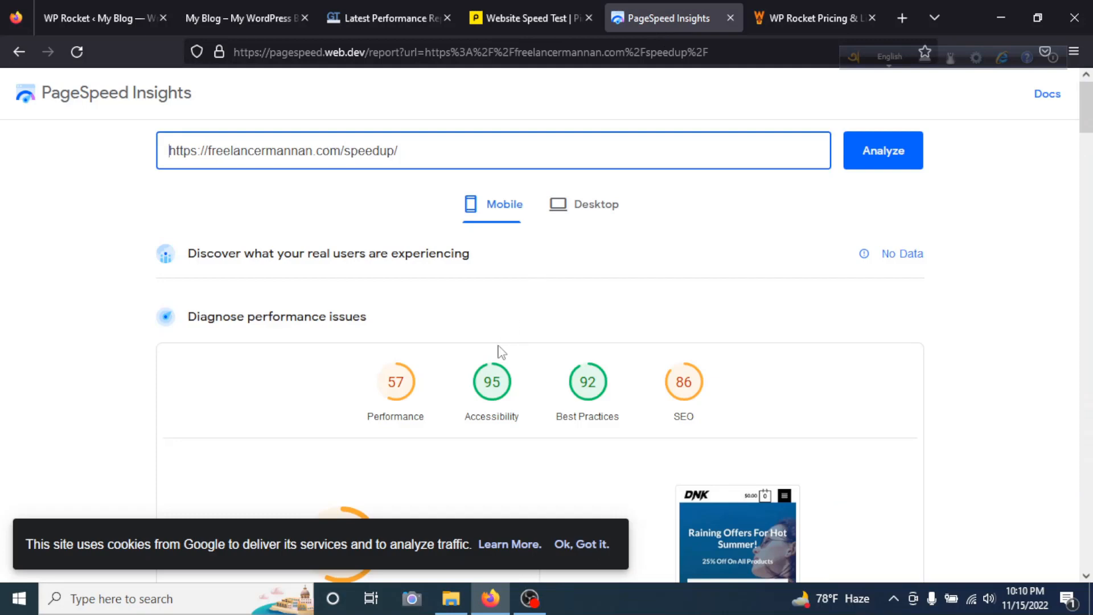
scroll(527, 383, "down", 4)
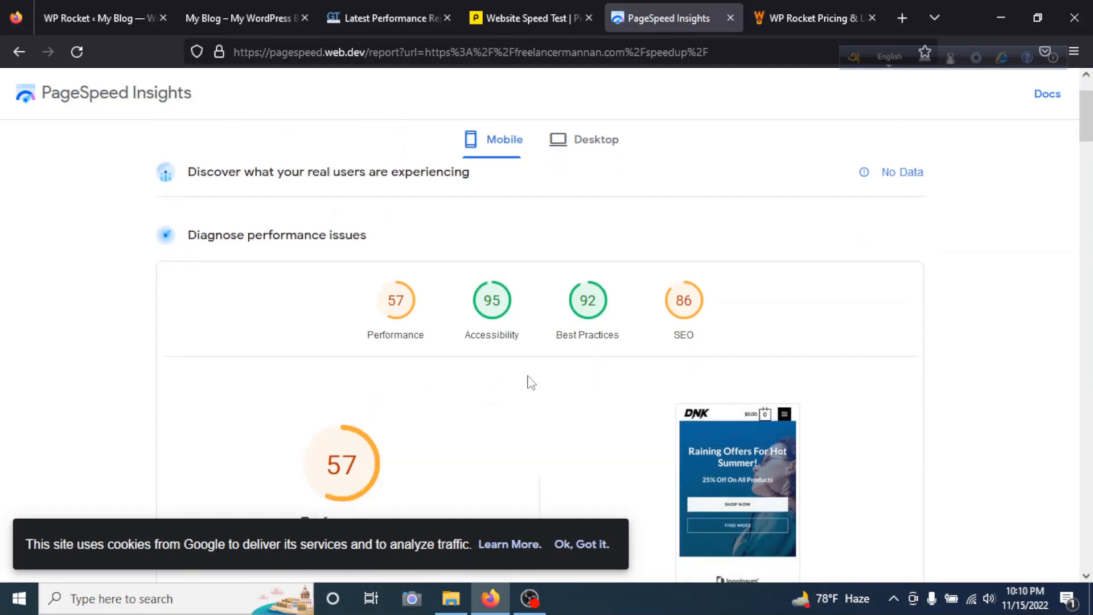
scroll(527, 383, "up", 3)
scroll(527, 383, "up", 1)
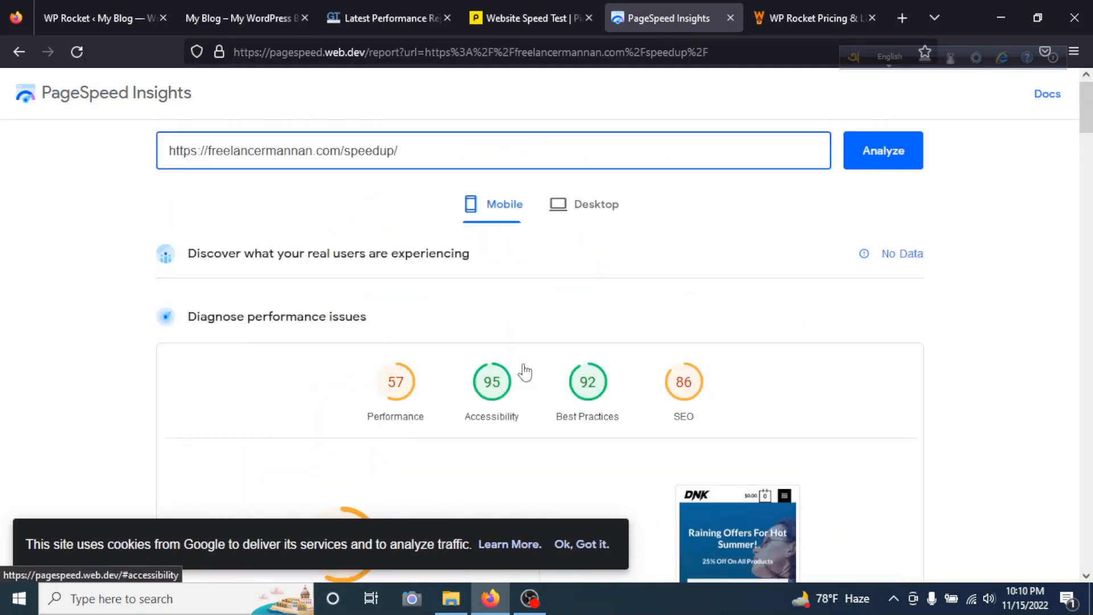
left_click(585, 203)
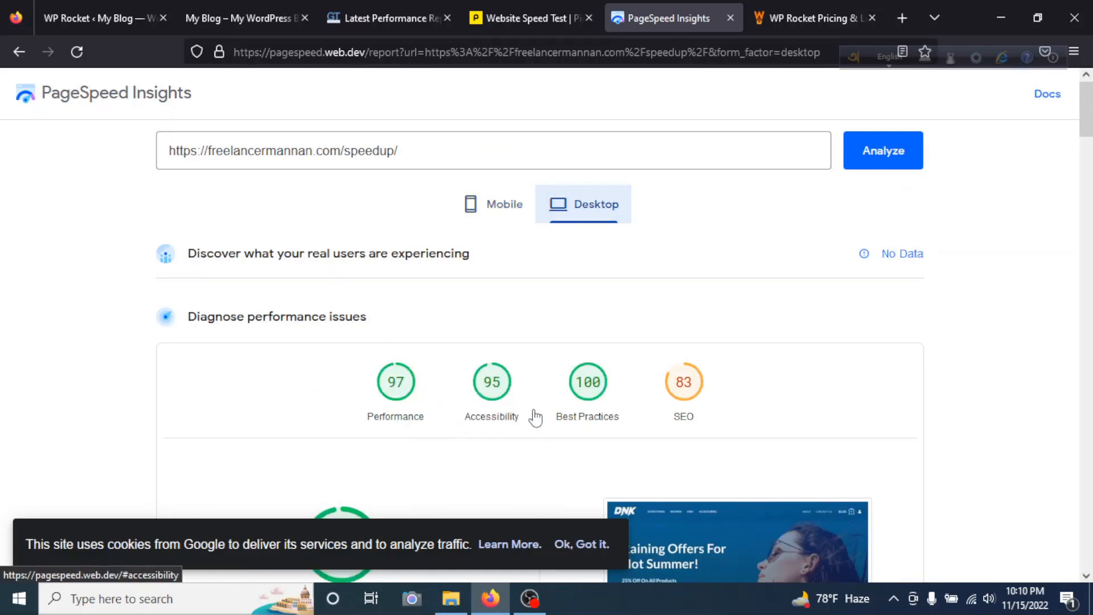
scroll(695, 401, "down", 2)
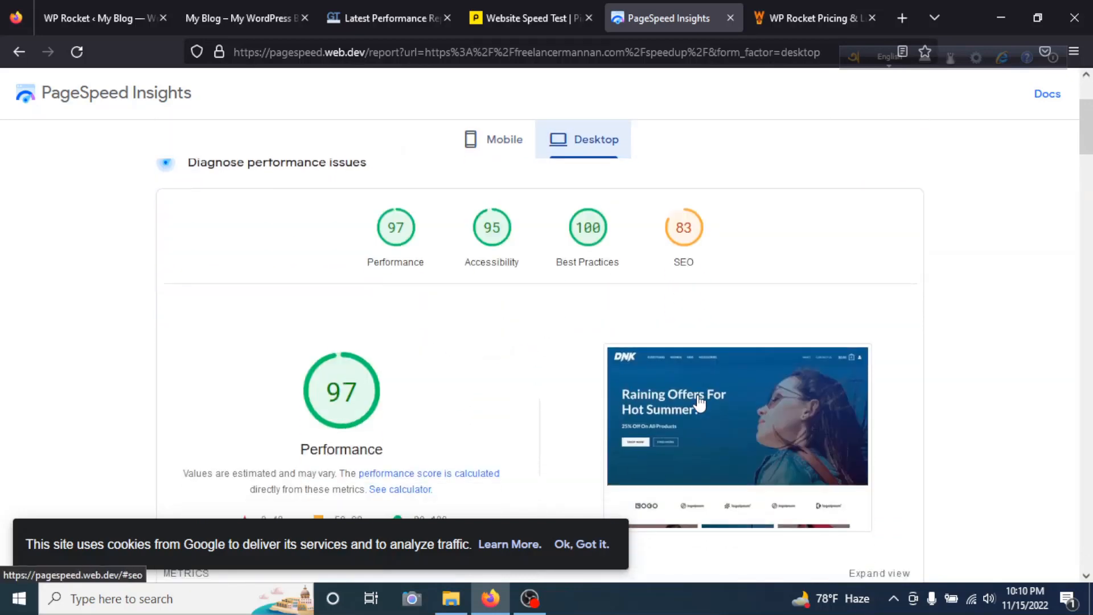
scroll(655, 387, "up", 2)
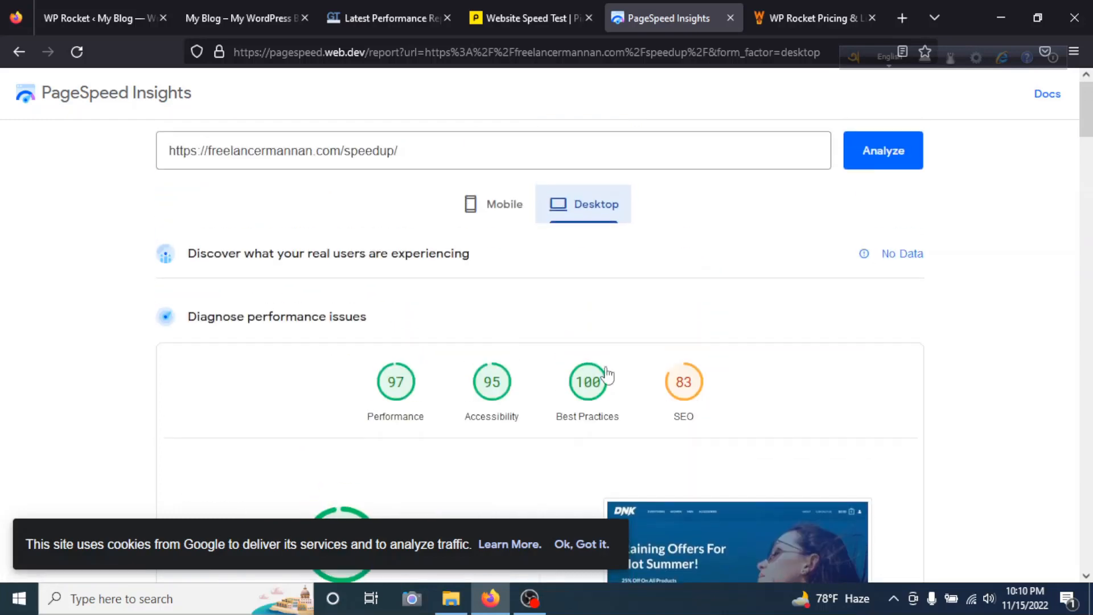
left_click(495, 204)
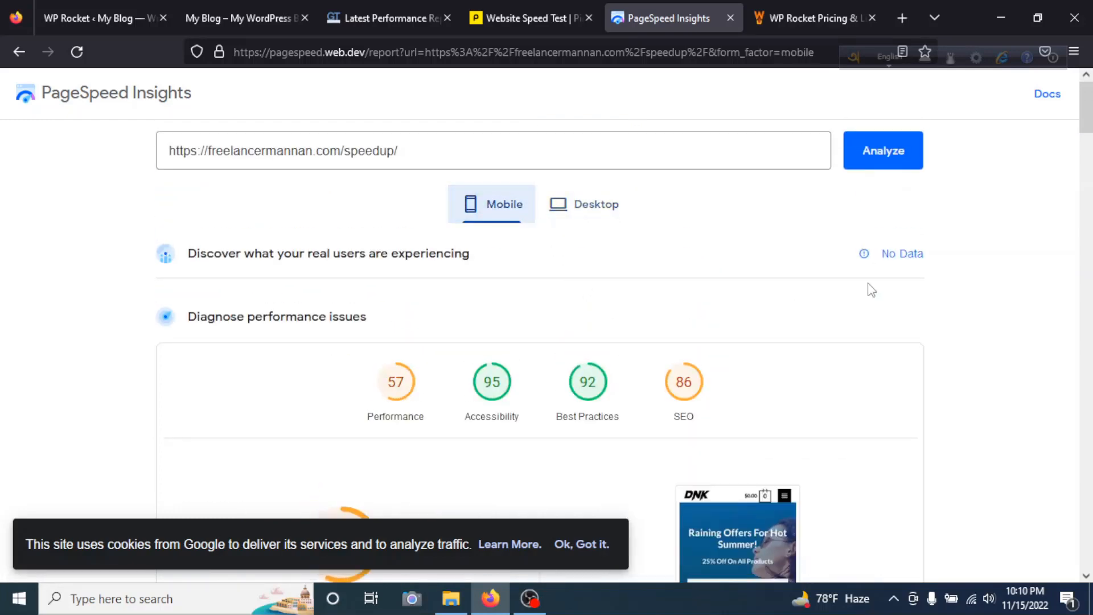
Run the PageSpeed Insights analysis again and review the new mobile scores and metrics
left_click(902, 152)
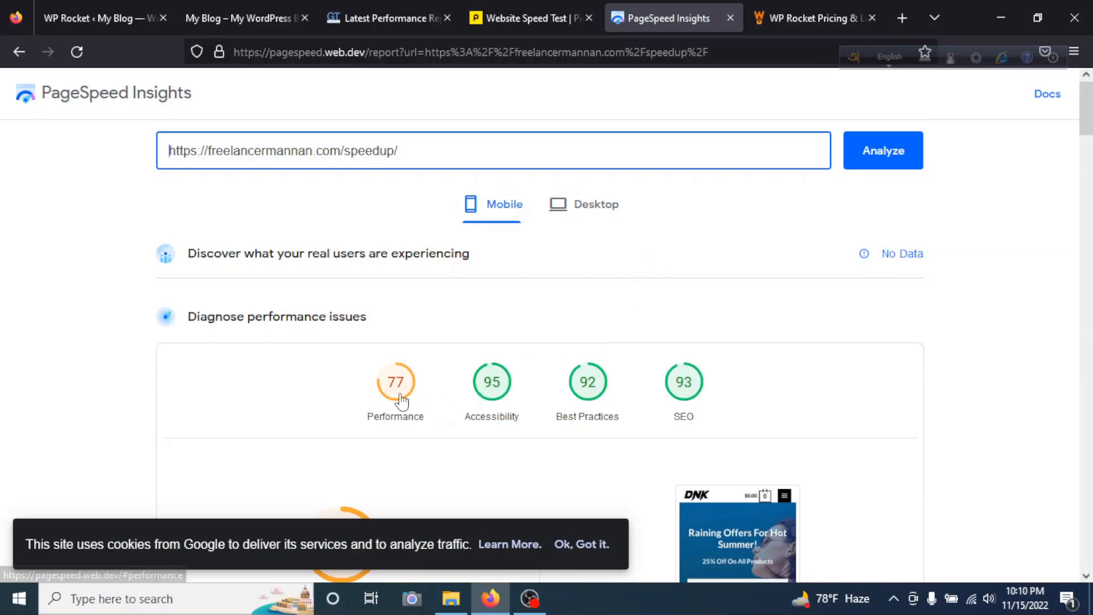
scroll(413, 393, "down", 8)
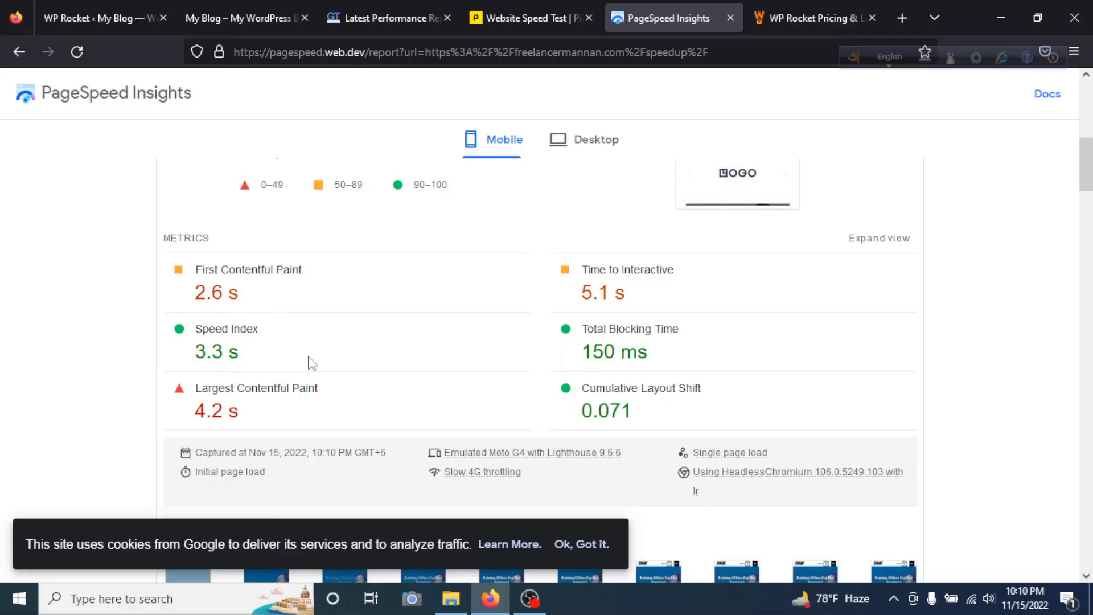
scroll(239, 414, "up", 8)
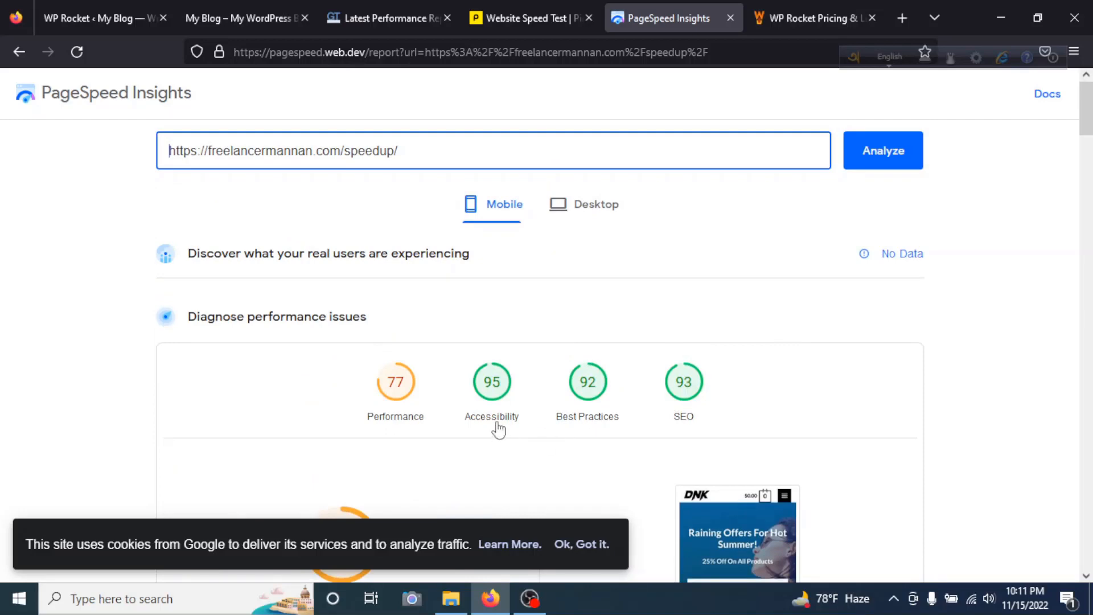
Reload the site's homepage repeatedly and check how quickly the banner, logo carousel and product category images load
left_click(240, 18)
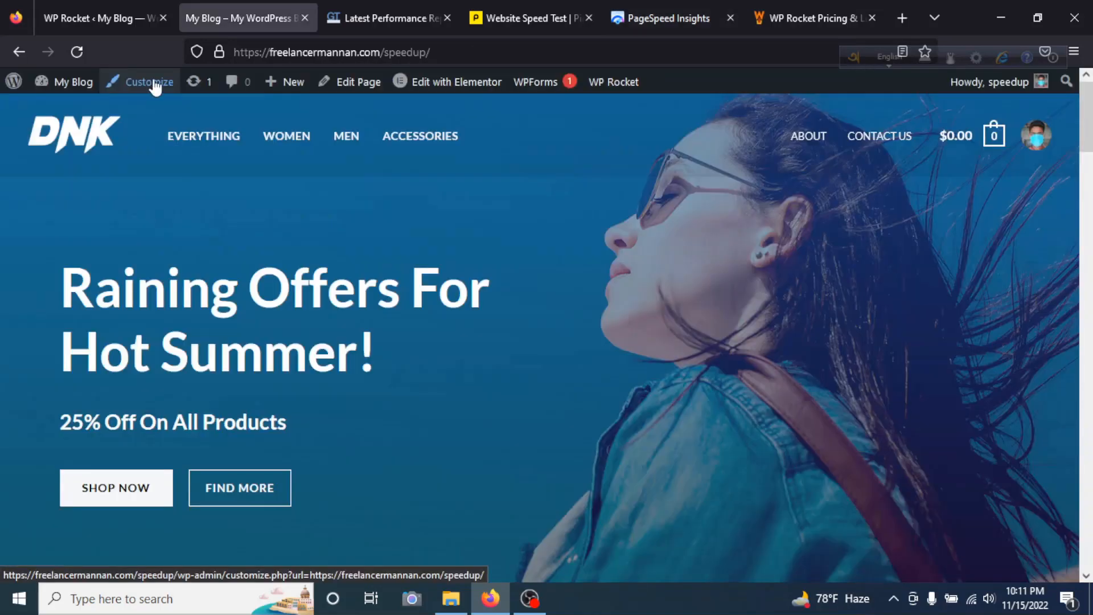
left_click(74, 55)
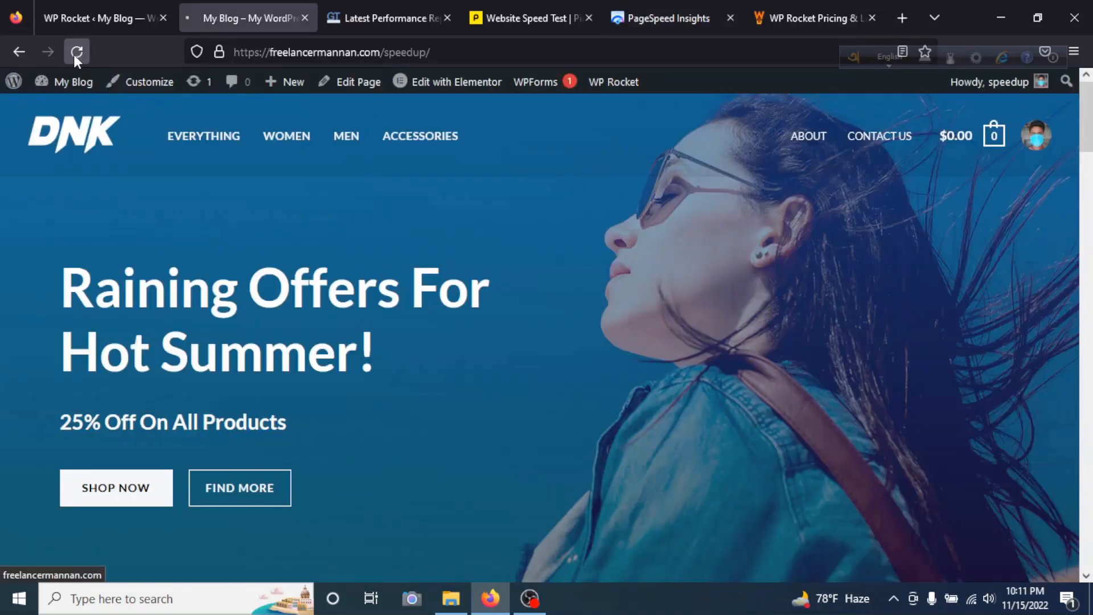
left_click(73, 52)
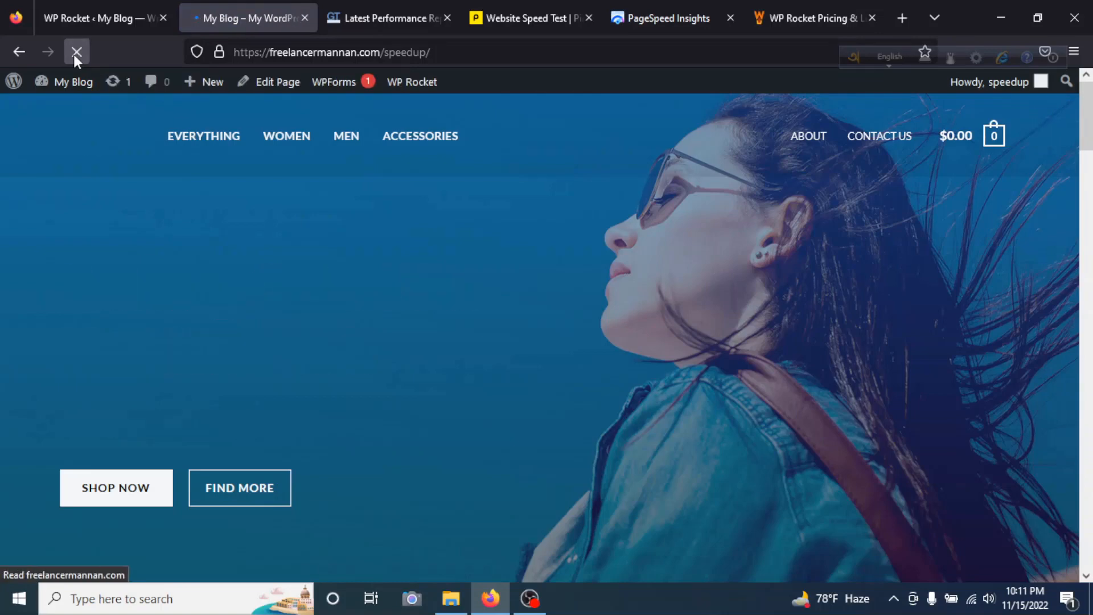
left_click(74, 54)
scroll(341, 275, "down", 15)
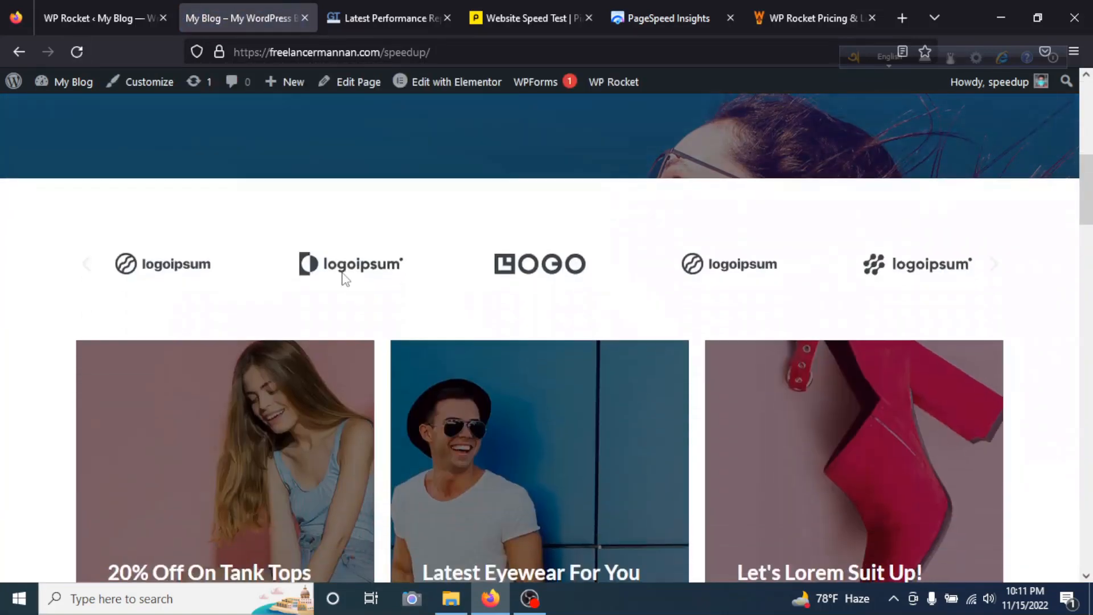
scroll(331, 294, "up", 5)
scroll(329, 294, "up", 10)
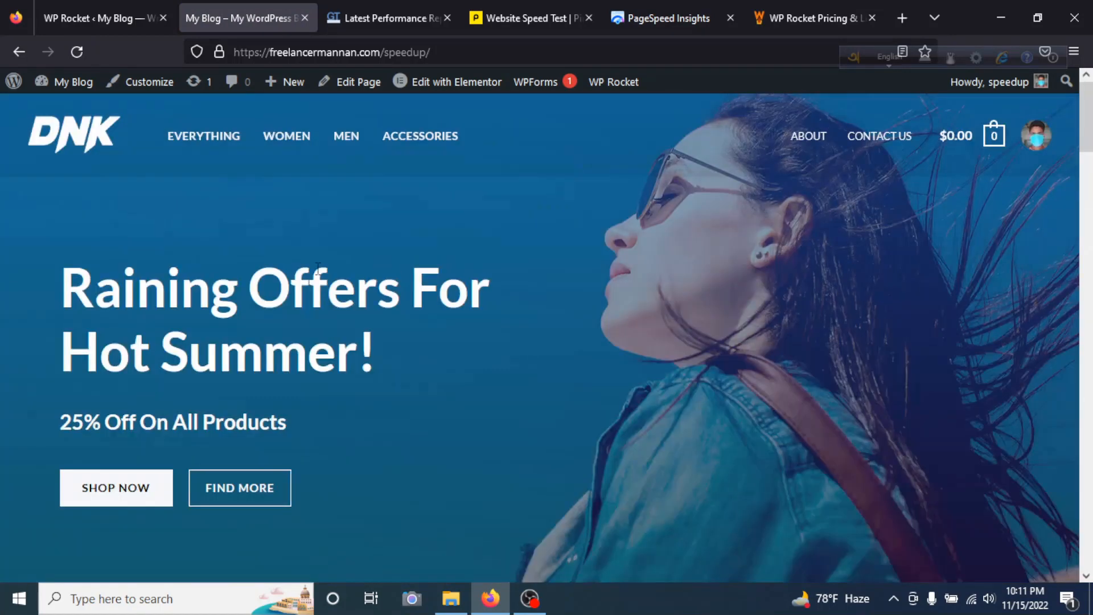